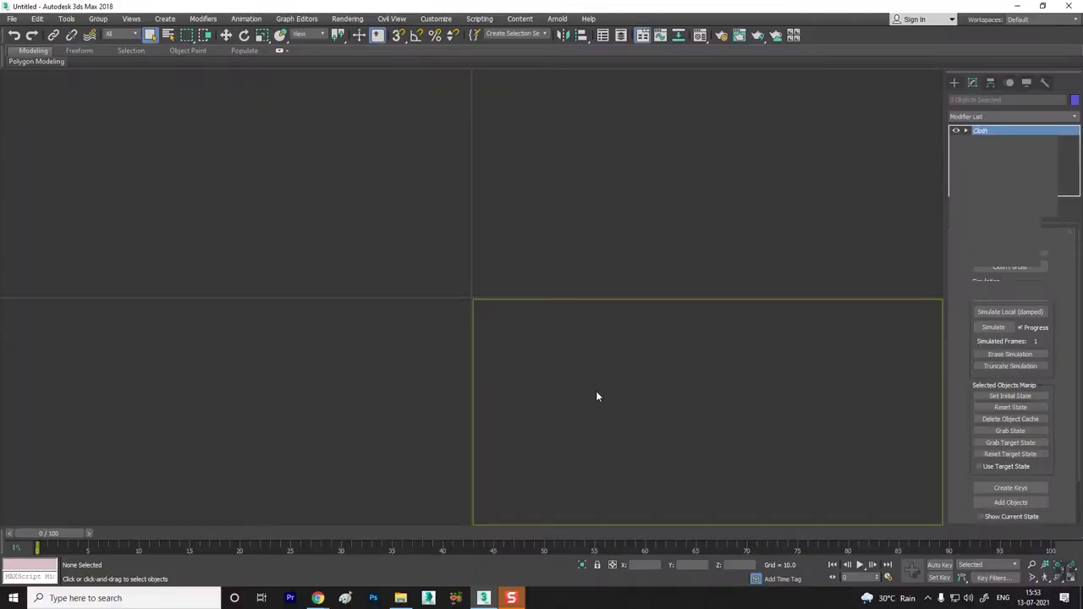
Step: In a maximized Perspective view, draw a long thin box about 139.8 × 4.98 × 28.1
{"action": "key", "text": "alt+w"}
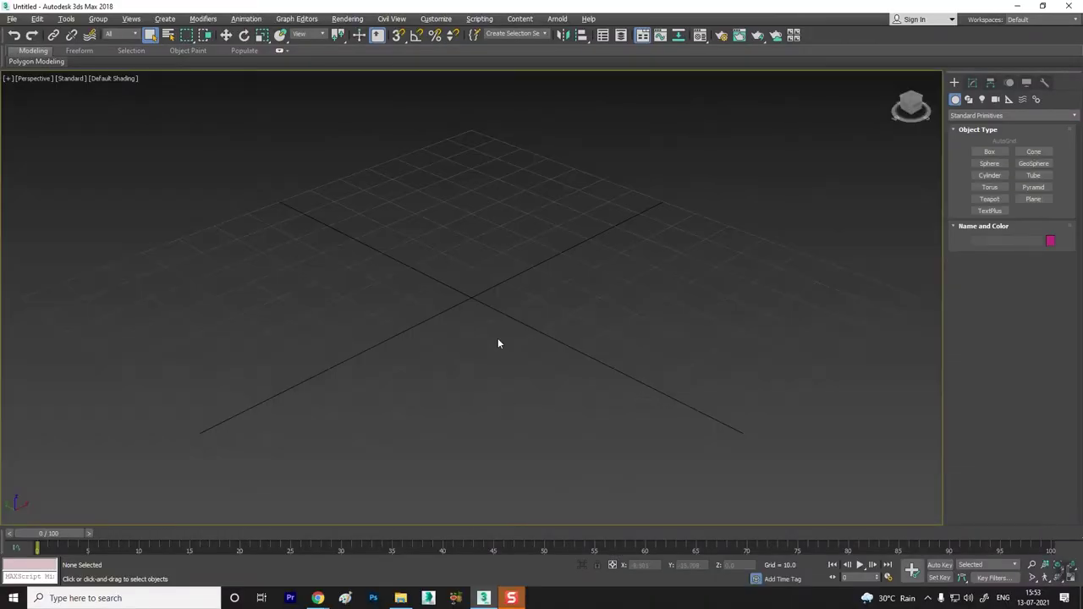
{"action": "mouse_move", "coordinate": [423, 297]}
{"action": "middle_mouse_down", "text": "alt"}
{"action": "mouse_move", "coordinate": [580, 363]}
{"action": "mouse_move", "coordinate": [573, 406]}
{"action": "mouse_move", "coordinate": [575, 397]}
{"action": "mouse_move", "coordinate": [525, 405]}
{"action": "middle_mouse_up", "text": "alt"}
{"action": "left_click", "coordinate": [987, 153]}
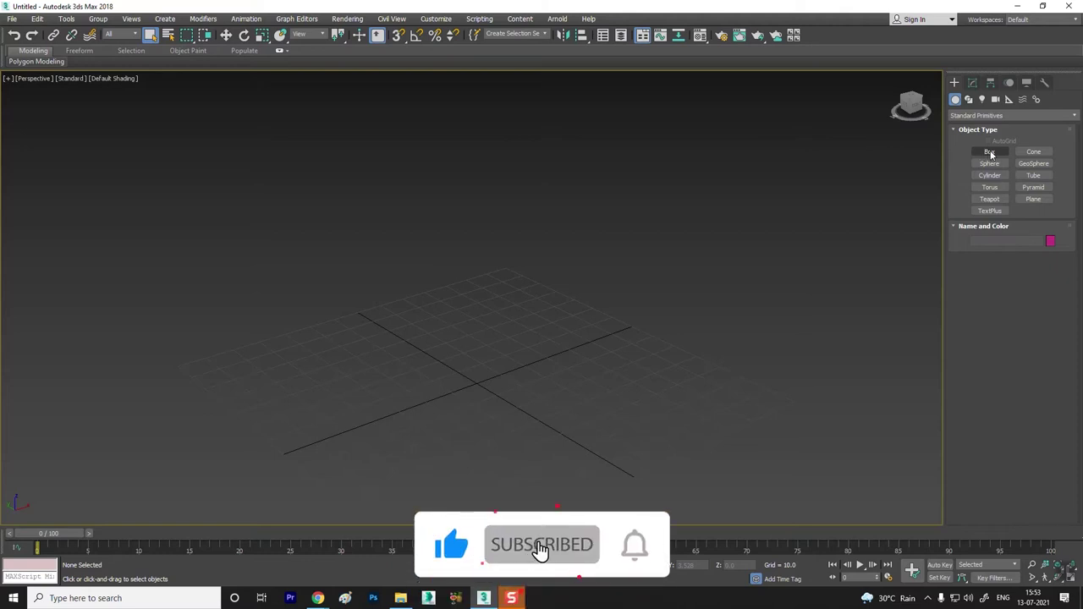
{"action": "left_click", "coordinate": [989, 153]}
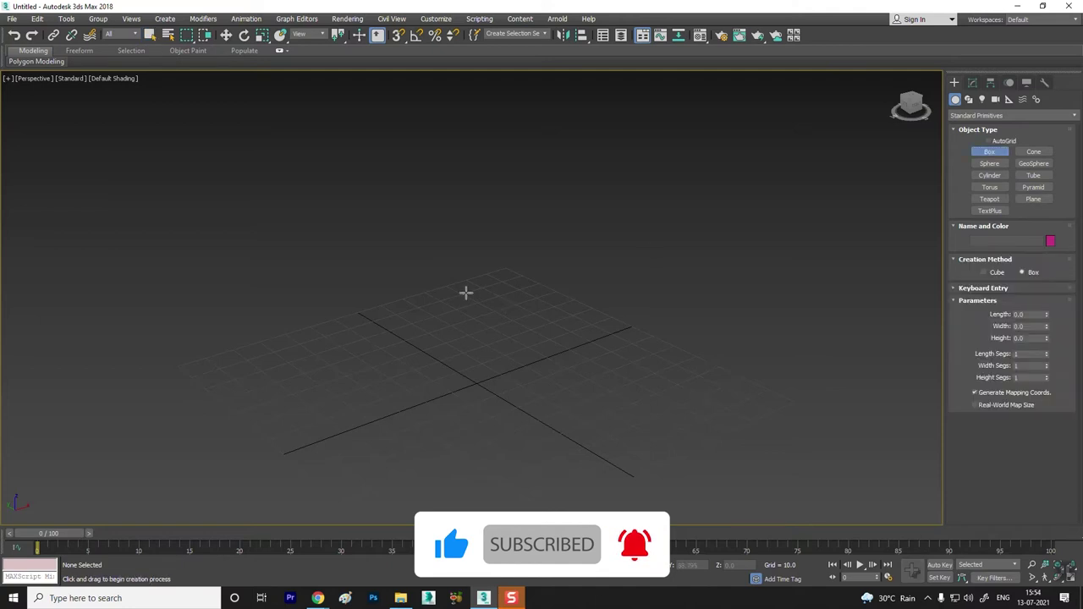
{"action": "left_click_drag", "start_coordinate": [396, 307], "coordinate": [664, 463]}
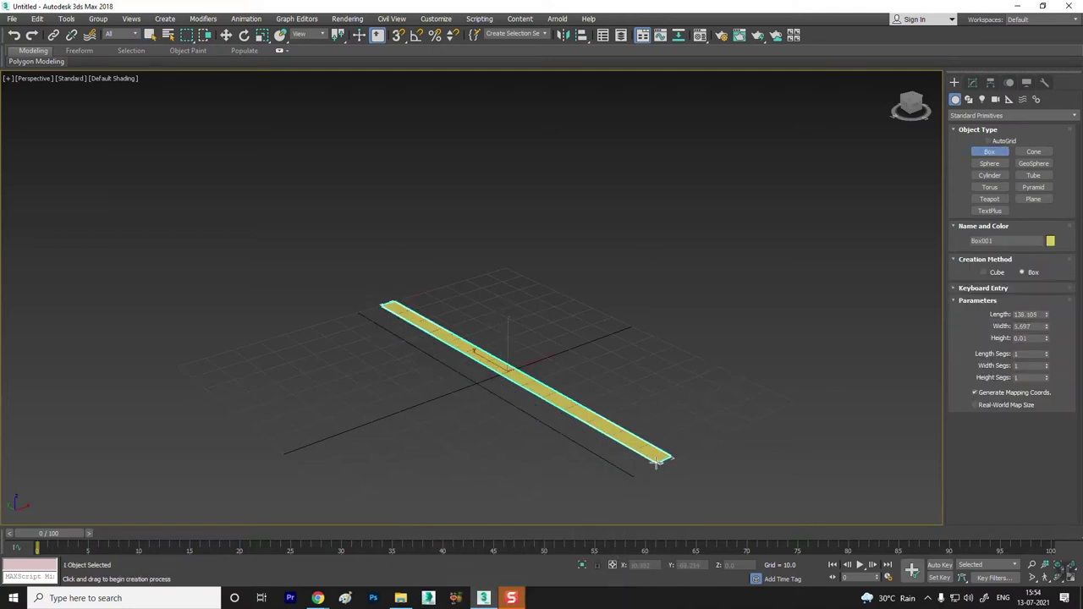
{"action": "left_click", "coordinate": [660, 387]}
Step: Convert Box001 to an Editable Poly
{"action": "middle_click_drag", "start_coordinate": [553, 428], "coordinate": [576, 420], "text": "alt"}
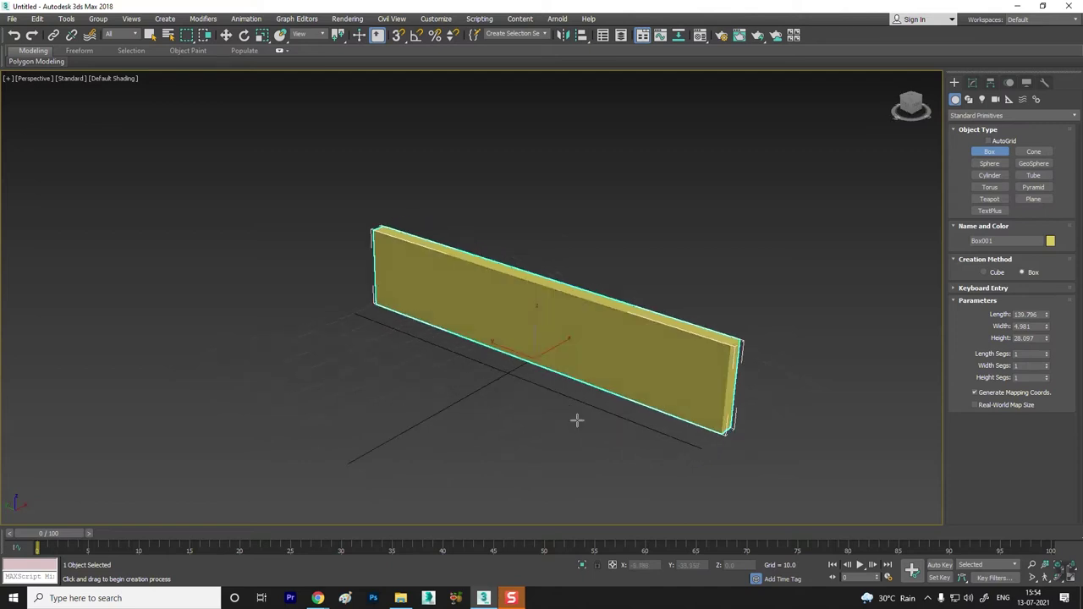
{"action": "right_click", "coordinate": [576, 420]}
{"action": "right_click", "coordinate": [595, 328]}
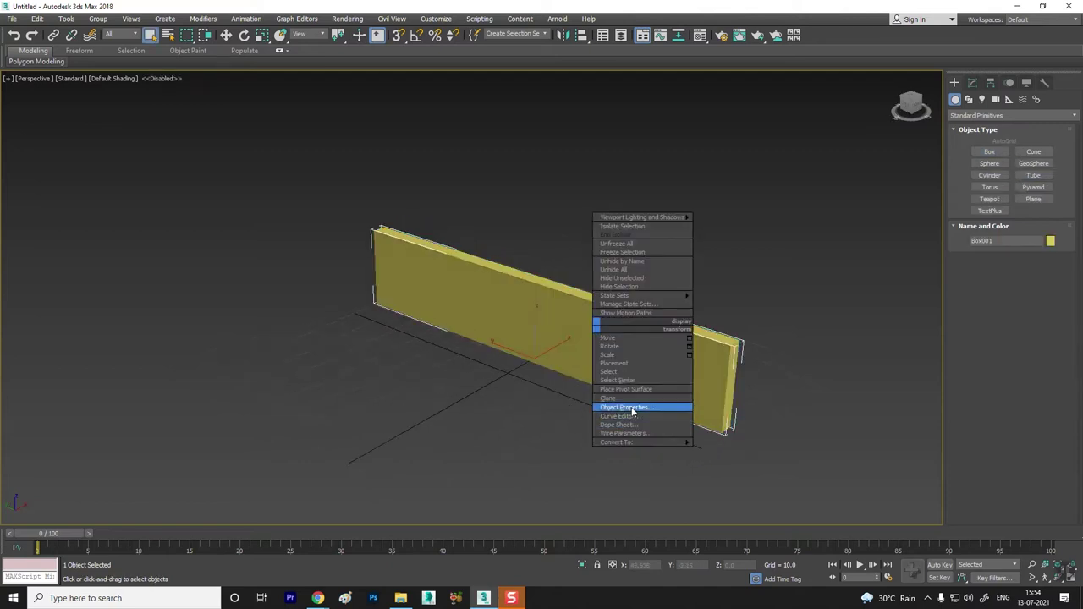
{"action": "mouse_move", "coordinate": [641, 442]}
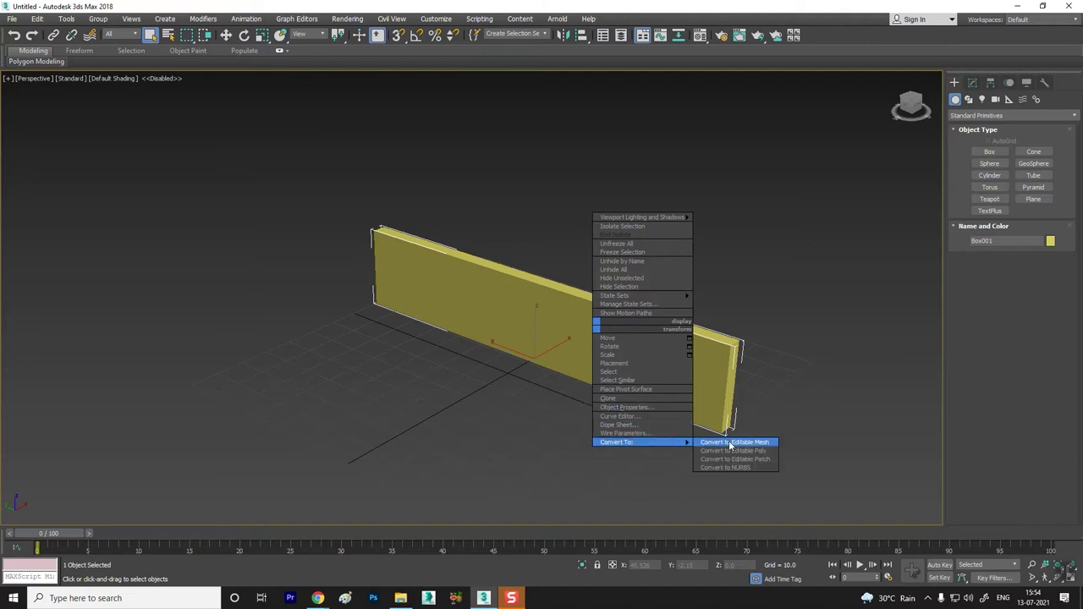
{"action": "left_click", "coordinate": [734, 451]}
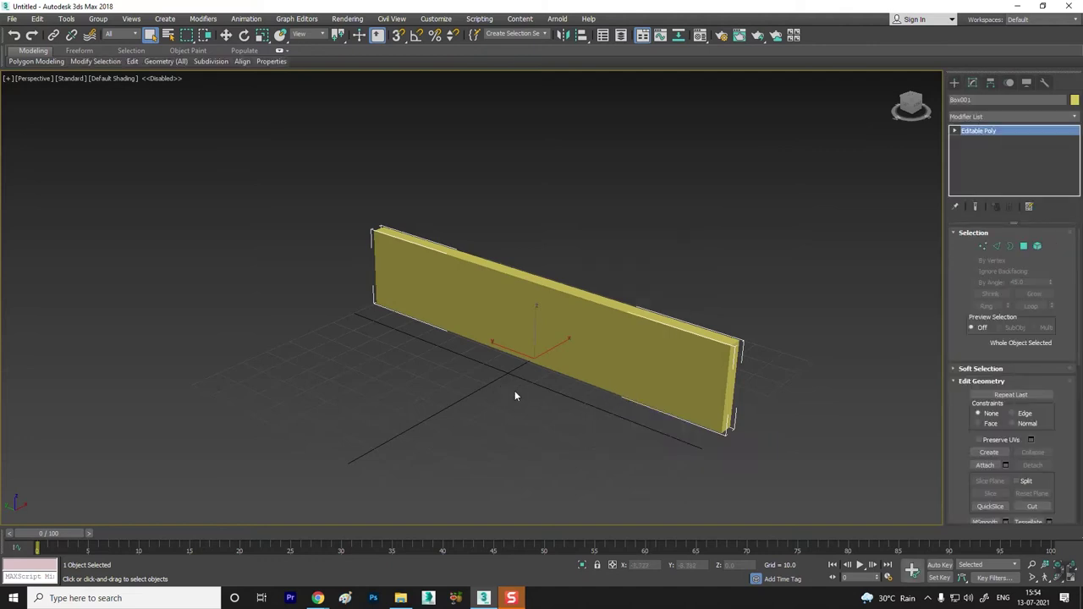
Step: Connect the wall's four lengthwise edges with 2 segments, adding two vertical edge loops
{"action": "key", "text": "w"}
{"action": "middle_click_drag", "start_coordinate": [504, 400], "coordinate": [518, 388], "text": "alt"}
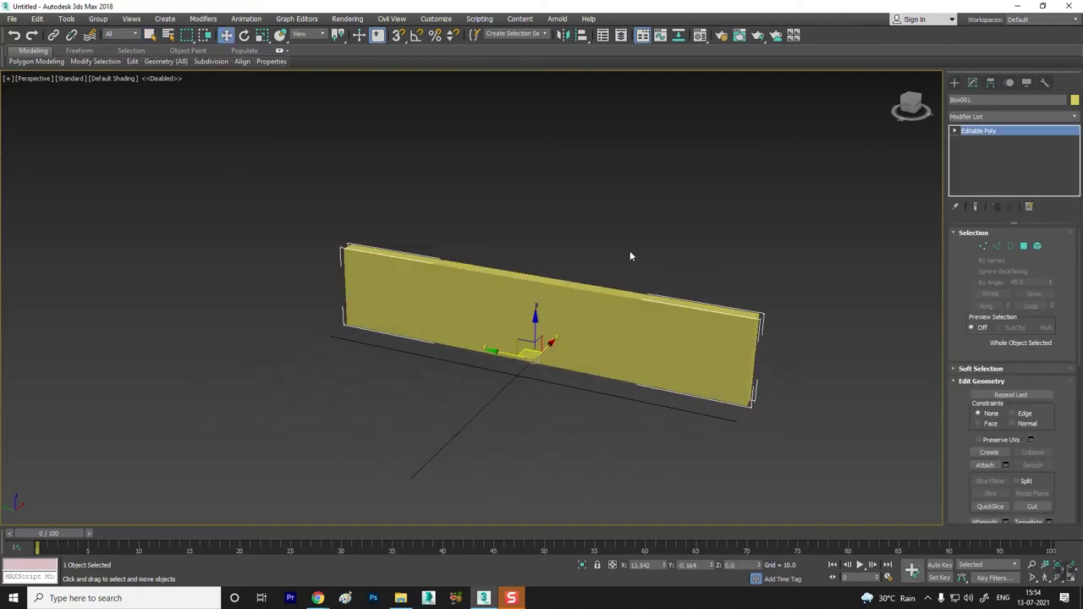
{"action": "left_click", "coordinate": [995, 246]}
{"action": "left_click_drag", "start_coordinate": [556, 249], "coordinate": [618, 310]}
{"action": "right_click", "coordinate": [528, 301]}
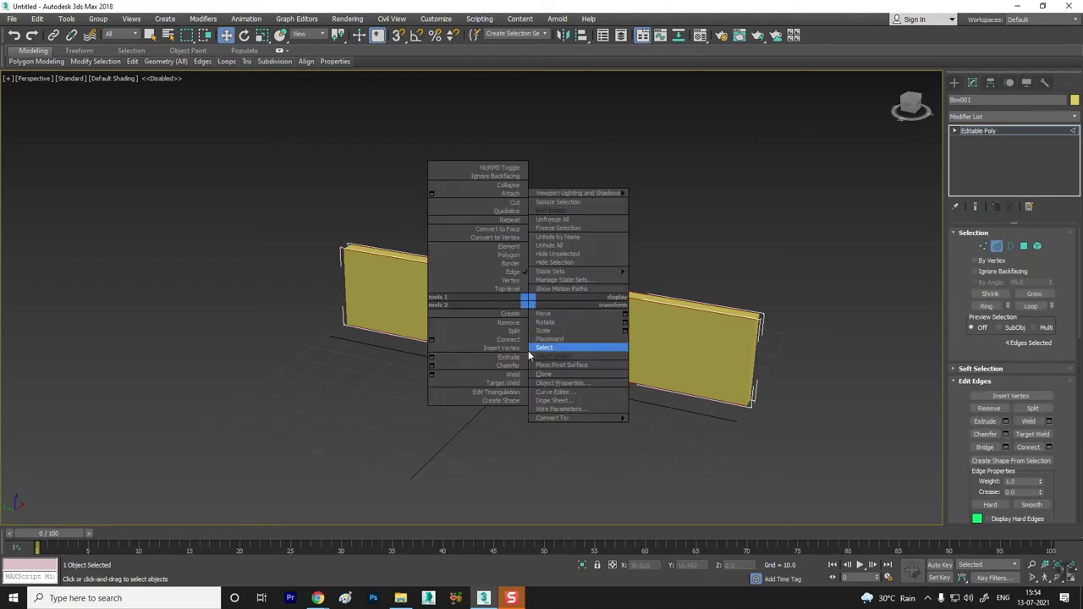
{"action": "left_click", "coordinate": [438, 339]}
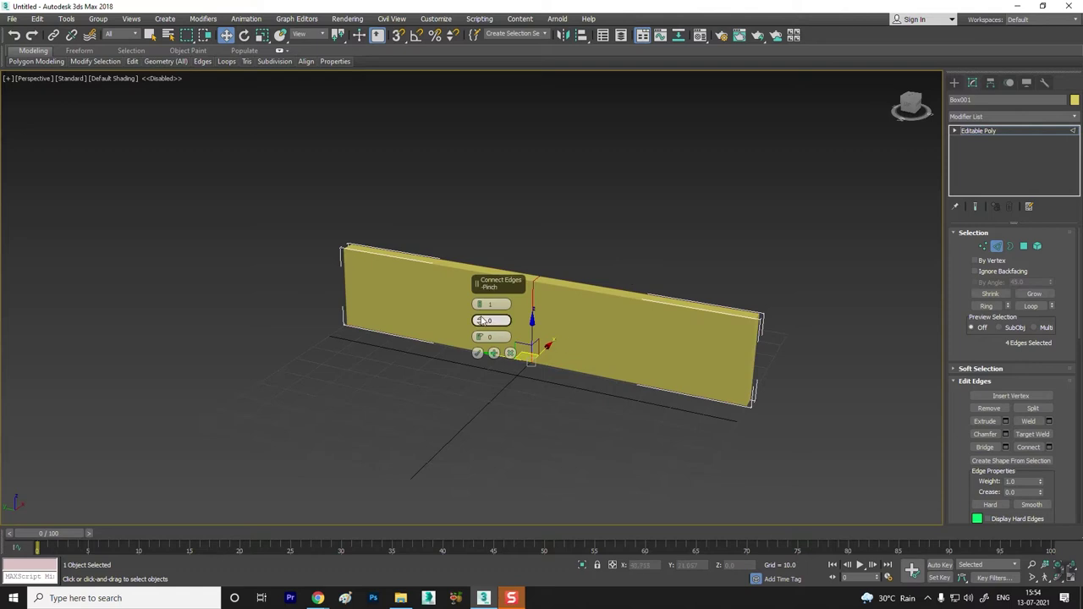
{"action": "left_click_drag", "start_coordinate": [480, 303], "coordinate": [484, 296]}
{"action": "left_click", "coordinate": [477, 353]}
Step: Turn on Edged Faces and slide one edge loop further left along the wall
{"action": "mouse_move", "coordinate": [478, 352]}
{"action": "middle_mouse_down", "text": "alt"}
{"action": "mouse_move", "coordinate": [508, 373]}
{"action": "mouse_move", "coordinate": [496, 378]}
{"action": "middle_mouse_up", "text": "alt"}
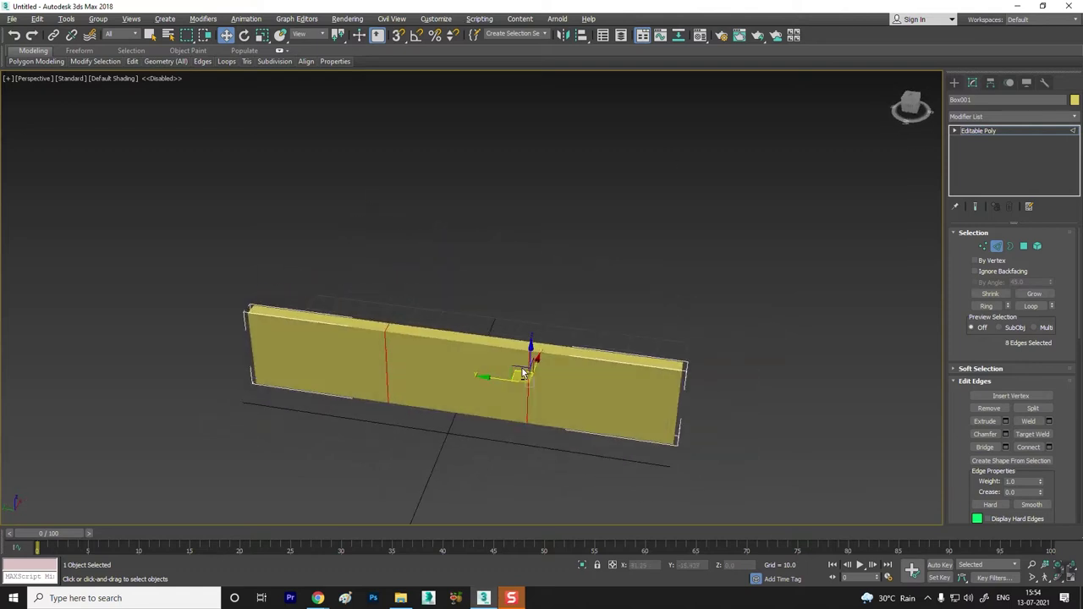
{"action": "left_click", "coordinate": [527, 245]}
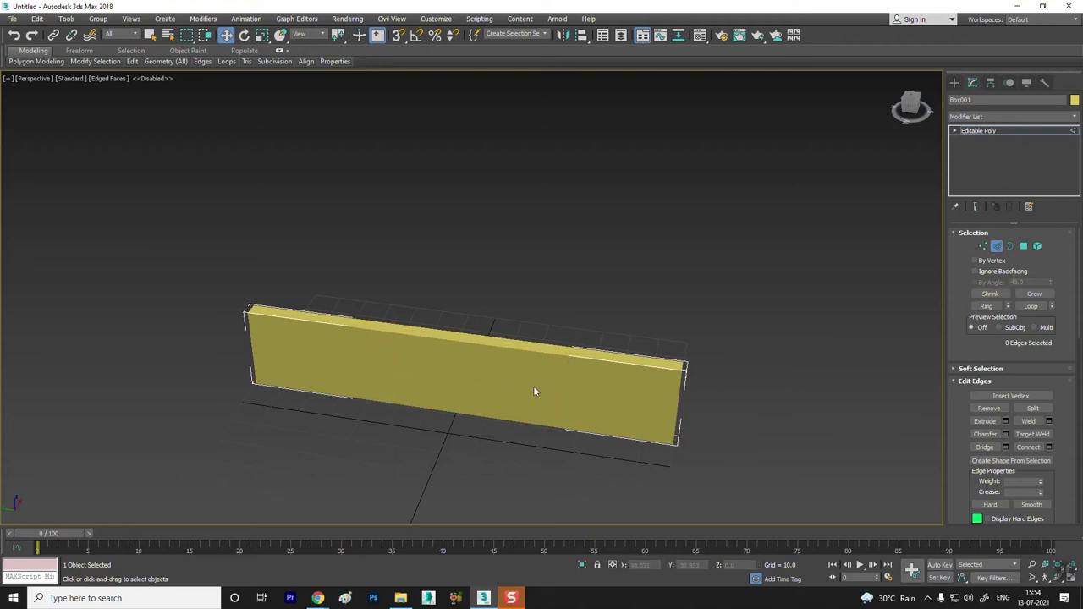
{"action": "key", "text": "F4"}
{"action": "double_click", "coordinate": [528, 370]}
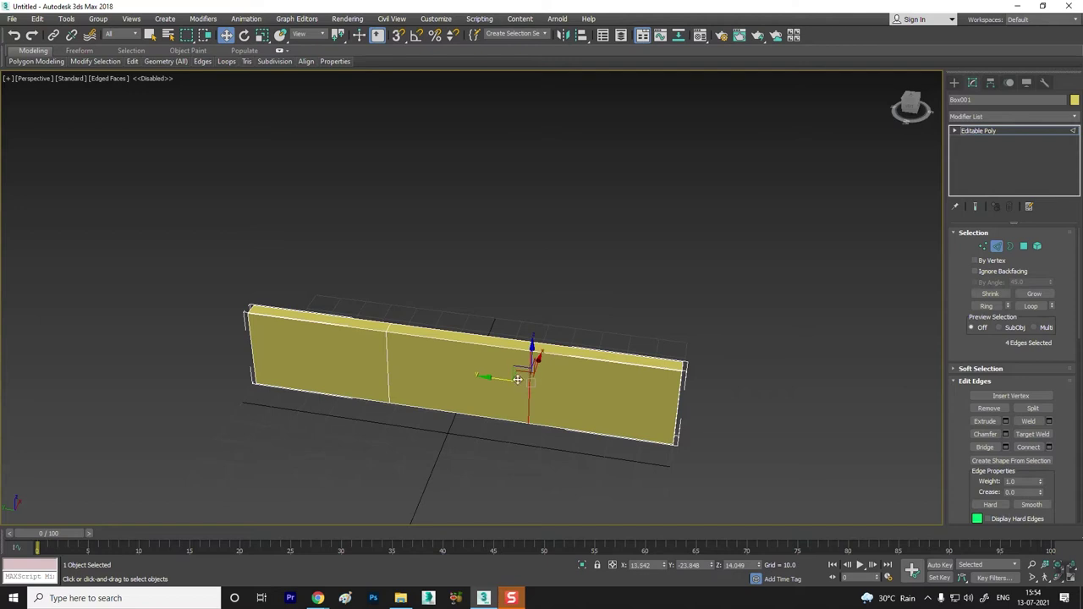
{"action": "double_click", "coordinate": [387, 370]}
{"action": "left_click_drag", "start_coordinate": [348, 358], "coordinate": [311, 358]}
{"action": "left_click", "coordinate": [310, 358]}
{"action": "middle_click_drag", "start_coordinate": [518, 387], "coordinate": [489, 392], "text": "alt"}
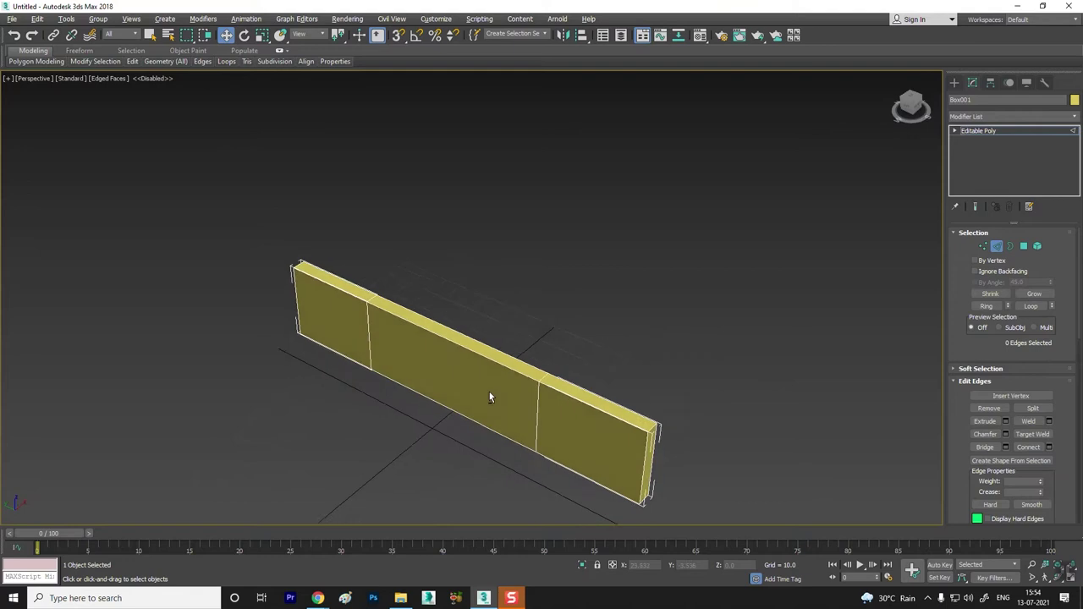
Step: Extrude the top faces of both end sections upward into two uprights
{"action": "left_click", "coordinate": [1023, 246]}
{"action": "left_click", "coordinate": [602, 395]}
{"action": "left_click", "coordinate": [329, 287], "text": "ctrl"}
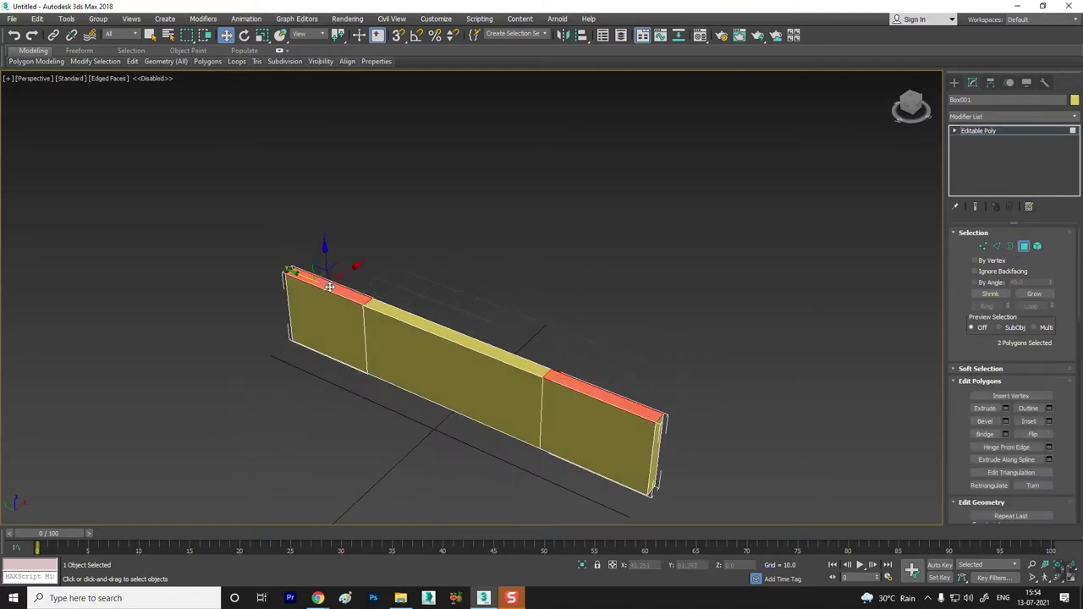
{"action": "right_click", "coordinate": [329, 286]}
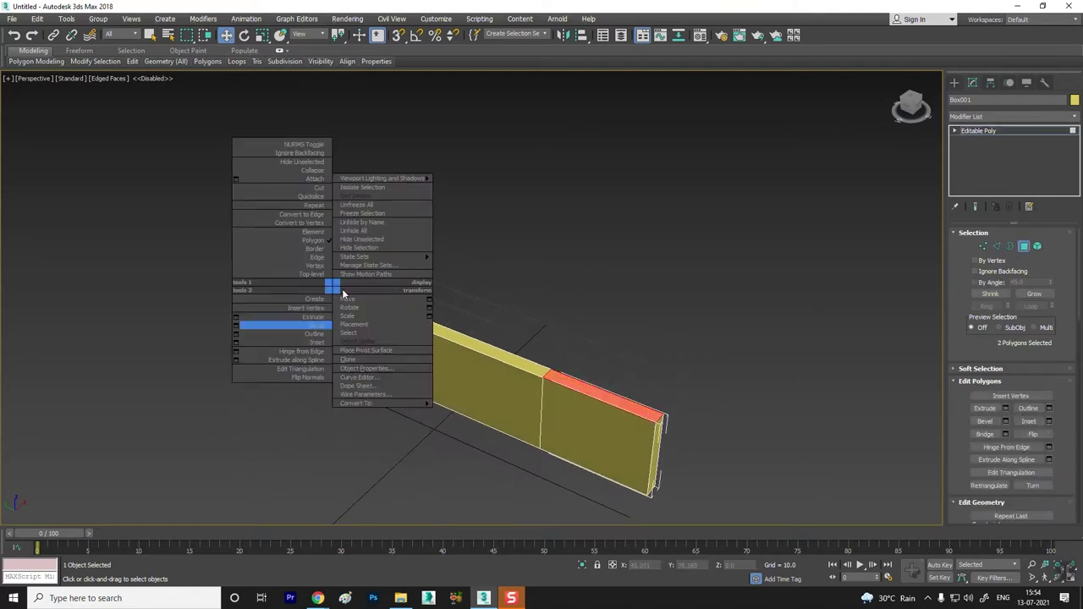
{"action": "left_click", "coordinate": [236, 319]}
{"action": "mouse_move", "coordinate": [480, 320]}
{"action": "left_mouse_down"}
{"action": "mouse_move", "coordinate": [699, 486]}
{"action": "mouse_move", "coordinate": [699, 474]}
{"action": "left_mouse_up"}
{"action": "middle_click_drag", "start_coordinate": [537, 366], "coordinate": [546, 423], "text": "alt"}
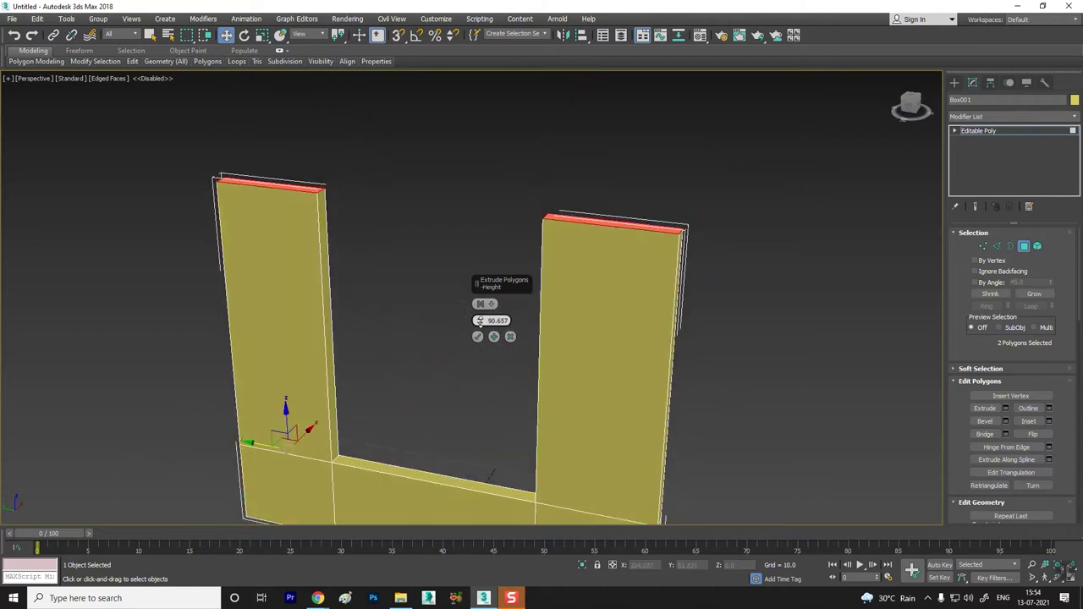
{"action": "left_click_drag", "start_coordinate": [479, 321], "coordinate": [482, 377]}
{"action": "left_click", "coordinate": [481, 338]}
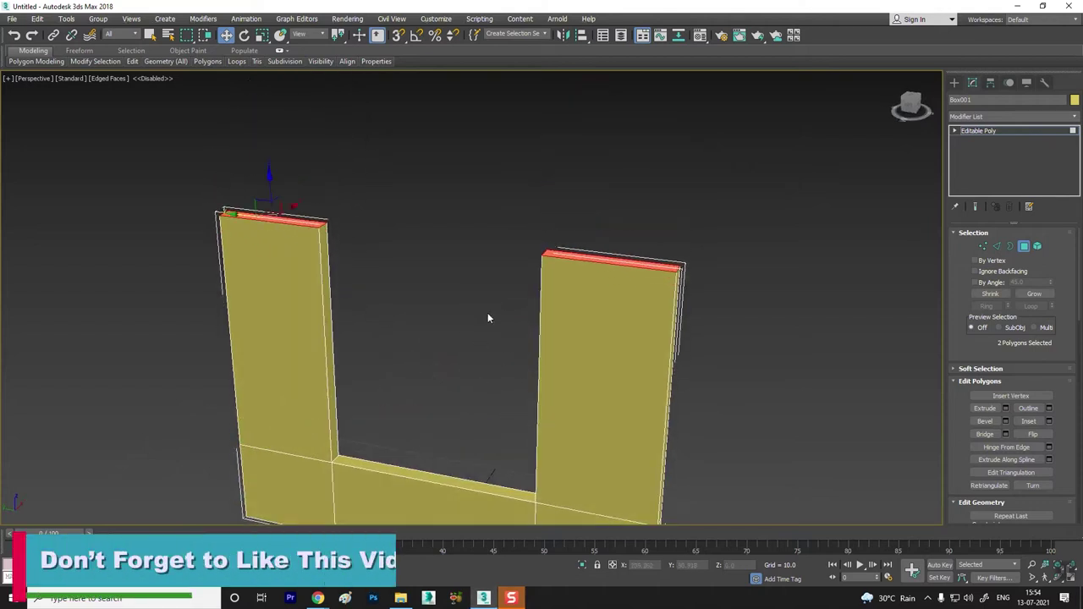
Step: Extrude the upright tops a second time by about 79.929
{"action": "left_click", "coordinate": [596, 256]}
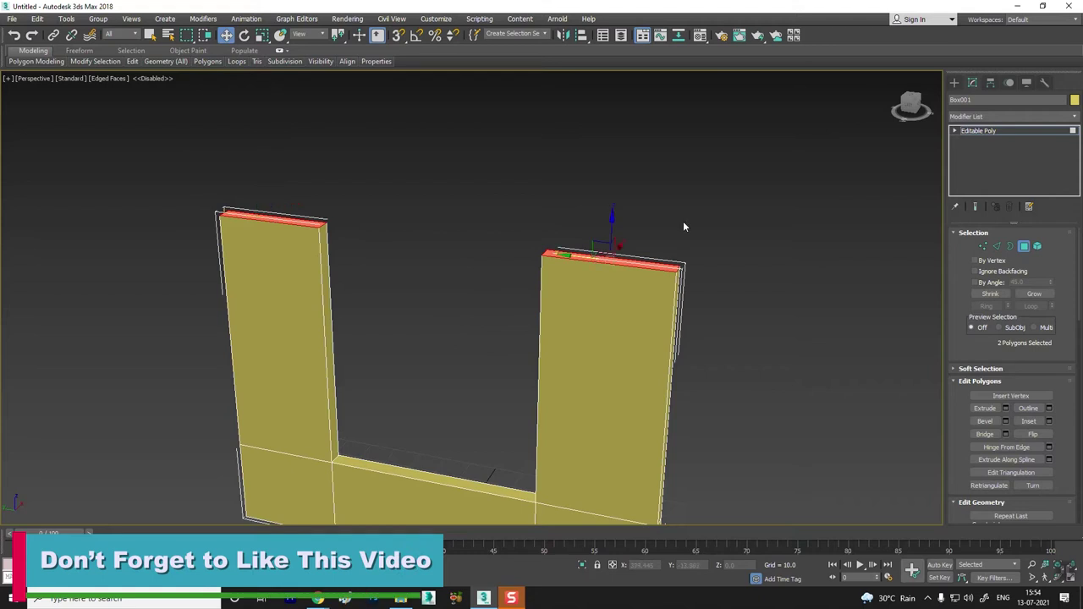
{"action": "right_click", "coordinate": [574, 252]}
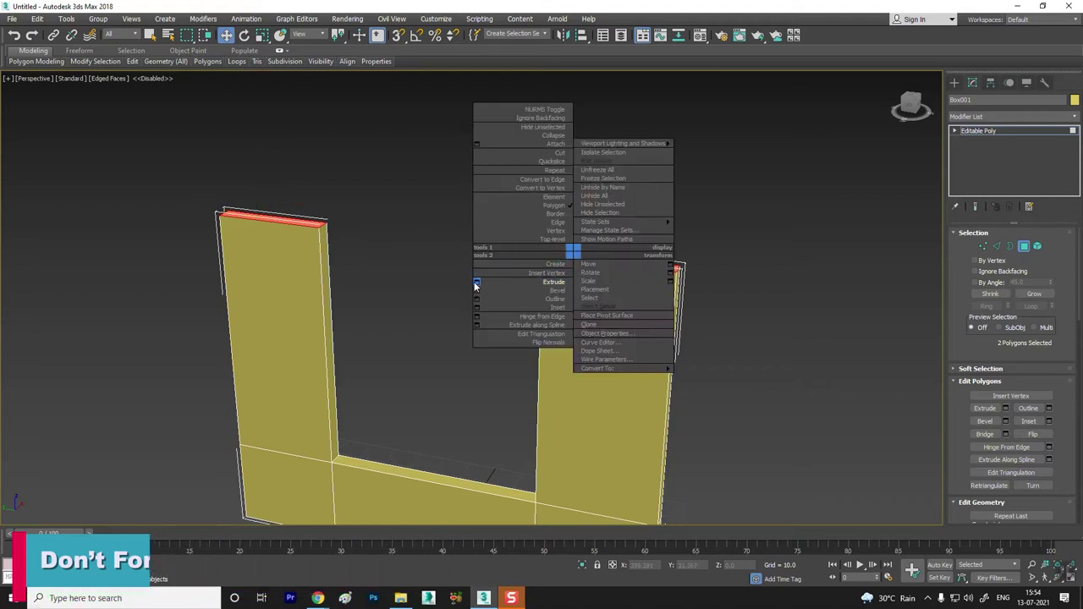
{"action": "left_click", "coordinate": [477, 282]}
{"action": "mouse_move", "coordinate": [480, 321]}
{"action": "left_mouse_down"}
{"action": "mouse_move", "coordinate": [479, 288]}
{"action": "mouse_move", "coordinate": [528, 485]}
{"action": "left_mouse_up"}
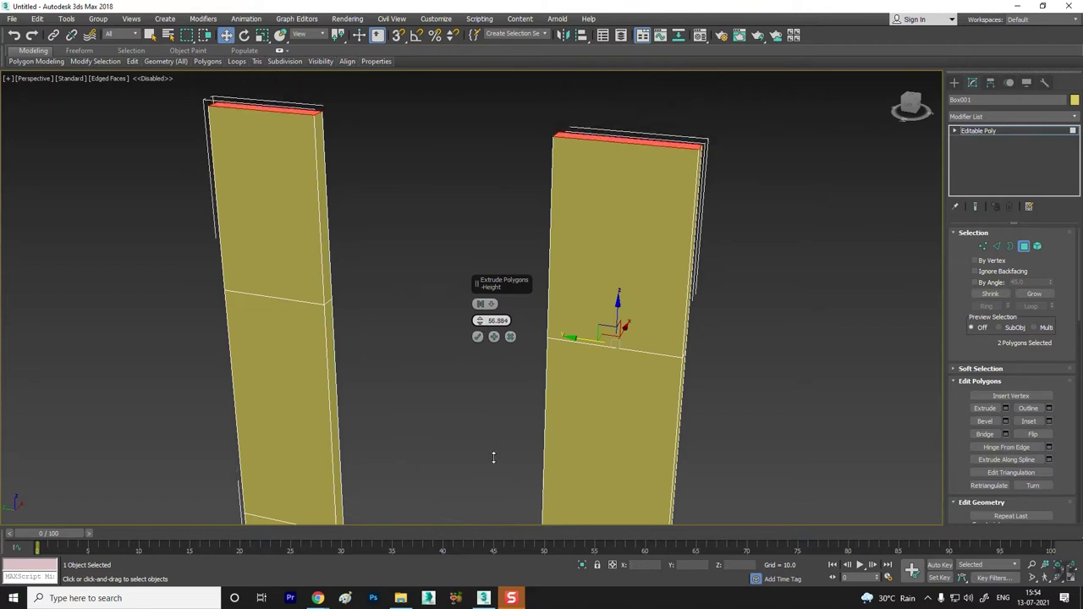
{"action": "left_click", "coordinate": [477, 336]}
Step: Bridge the facing inner faces at the uprights' tops to close the square frame
{"action": "mouse_move", "coordinate": [479, 350]}
{"action": "middle_mouse_down", "text": "alt"}
{"action": "mouse_move", "coordinate": [547, 257]}
{"action": "mouse_move", "coordinate": [423, 234]}
{"action": "middle_mouse_up", "text": "alt"}
{"action": "left_click", "coordinate": [406, 209]}
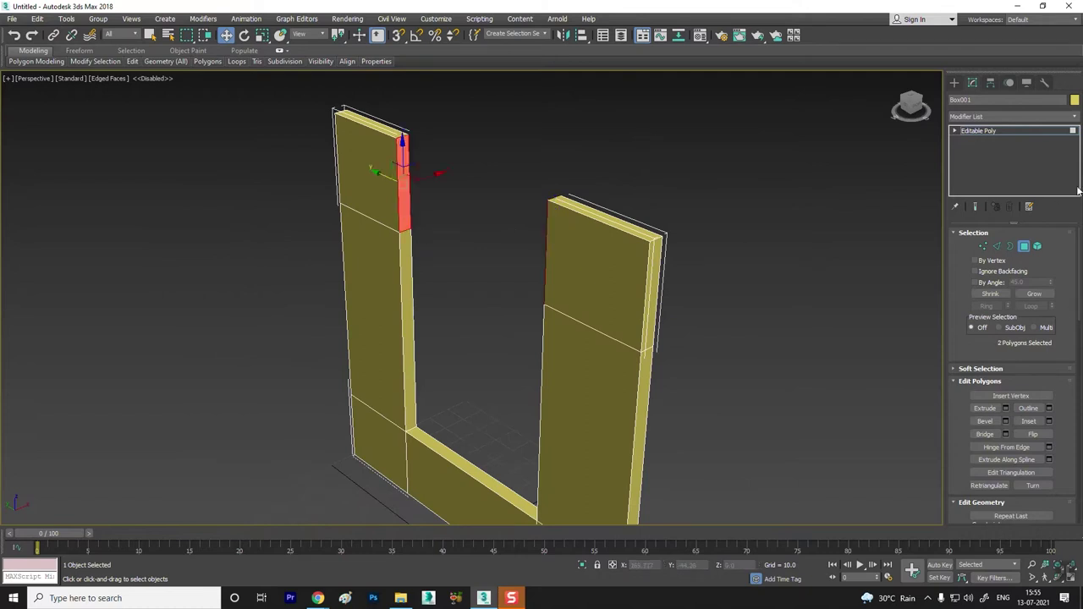
{"action": "left_click", "coordinate": [985, 433]}
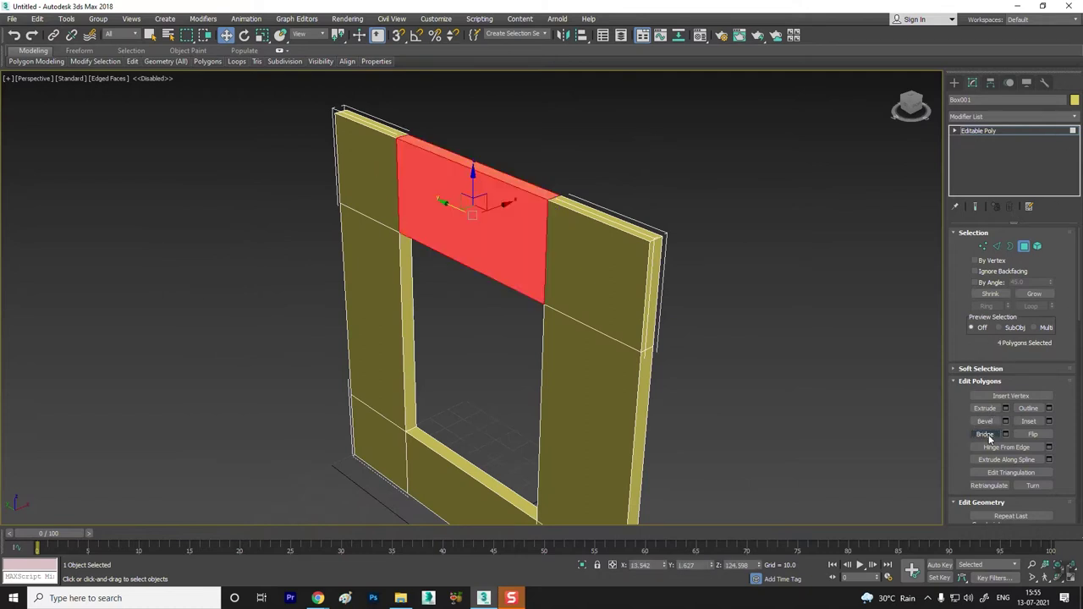
{"action": "left_click", "coordinate": [753, 138]}
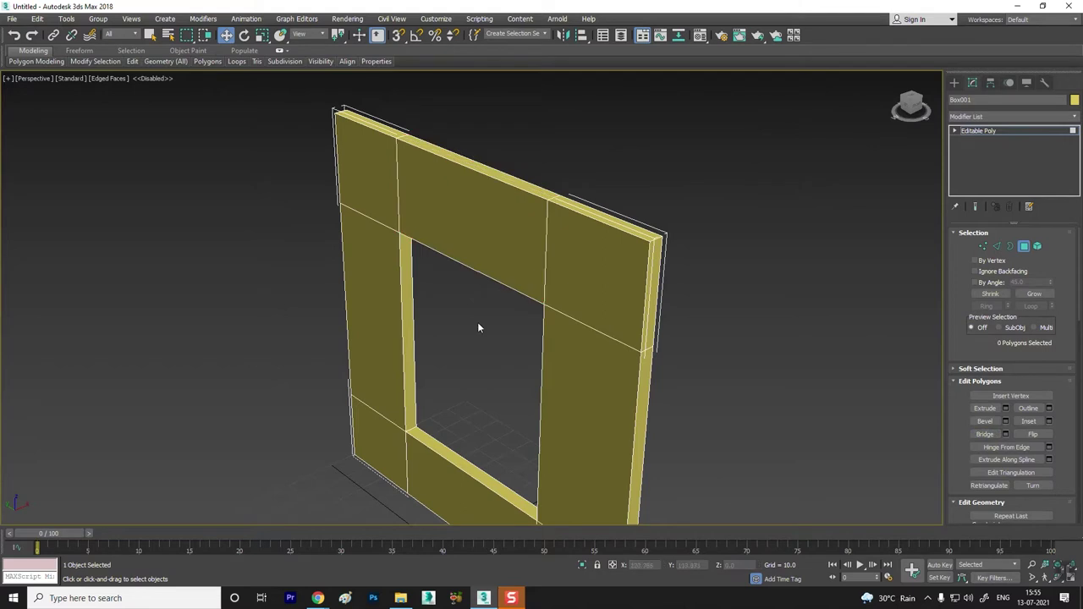
{"action": "scroll", "coordinate": [475, 287], "scroll_direction": "up", "scroll_amount": 2}
{"action": "scroll", "coordinate": [475, 288], "scroll_direction": "down", "scroll_amount": 3}
{"action": "scroll", "coordinate": [469, 313], "scroll_direction": "up", "scroll_amount": 4}
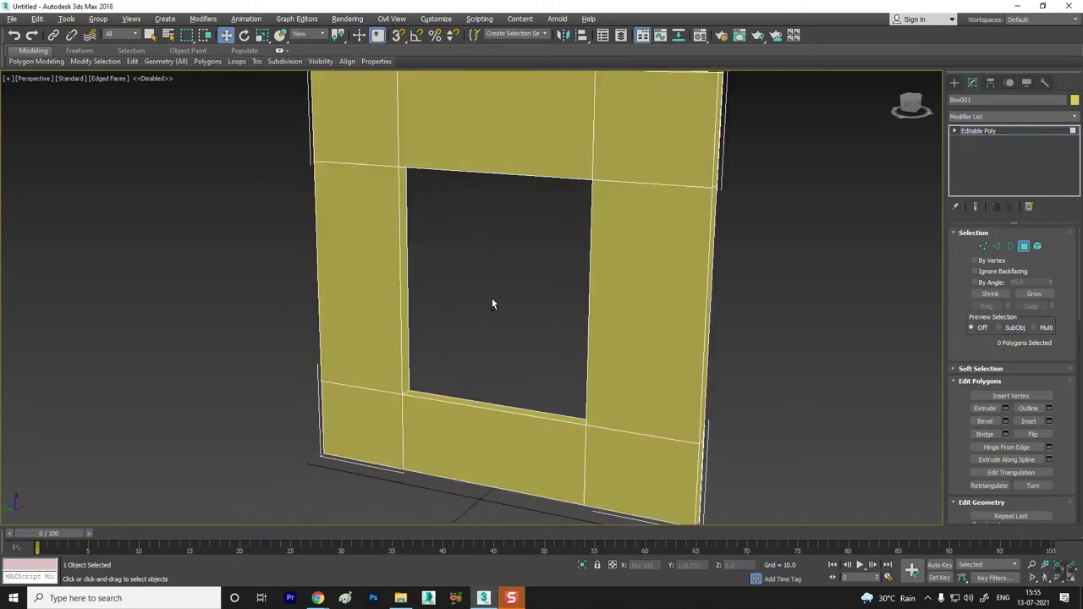
Step: Shift-drag the whole frame sideways and clone it as an independent Copy
{"action": "scroll", "coordinate": [494, 299], "scroll_direction": "down", "scroll_amount": 3}
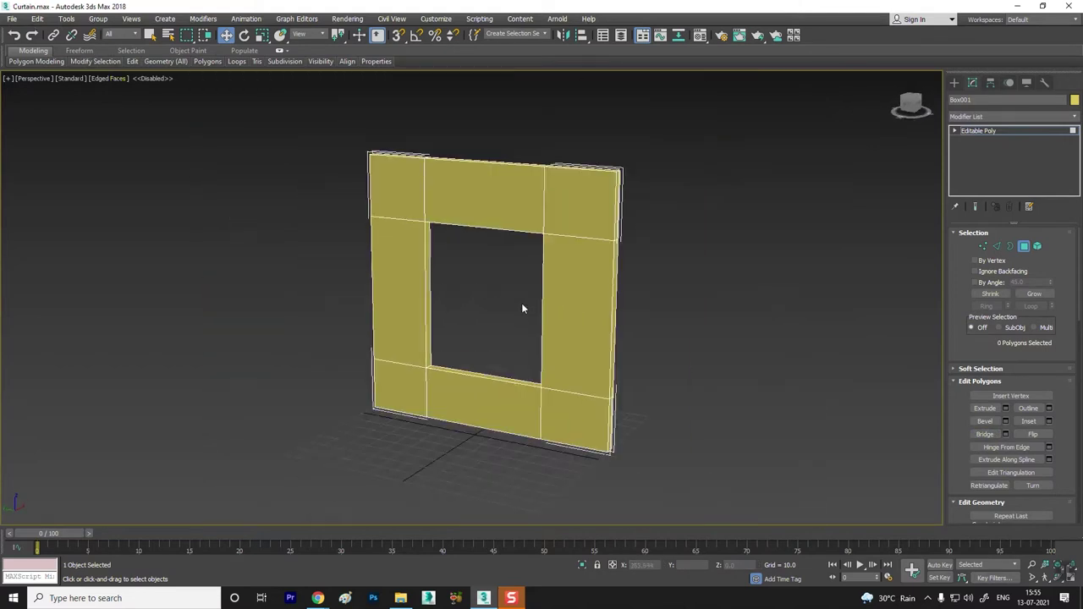
{"action": "middle_click_drag", "start_coordinate": [521, 305], "coordinate": [615, 378], "text": "alt"}
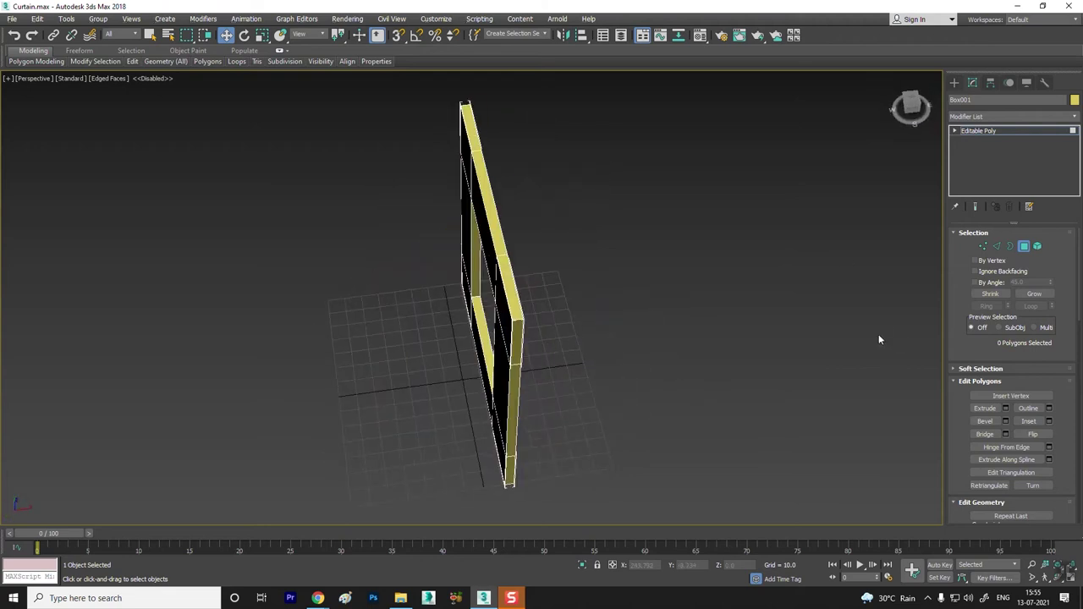
{"action": "mouse_move", "coordinate": [396, 387]}
{"action": "middle_mouse_down", "text": "alt"}
{"action": "mouse_move", "coordinate": [599, 314]}
{"action": "mouse_move", "coordinate": [498, 322]}
{"action": "mouse_move", "coordinate": [602, 306]}
{"action": "mouse_move", "coordinate": [580, 188]}
{"action": "mouse_move", "coordinate": [527, 202]}
{"action": "middle_mouse_up", "text": "alt"}
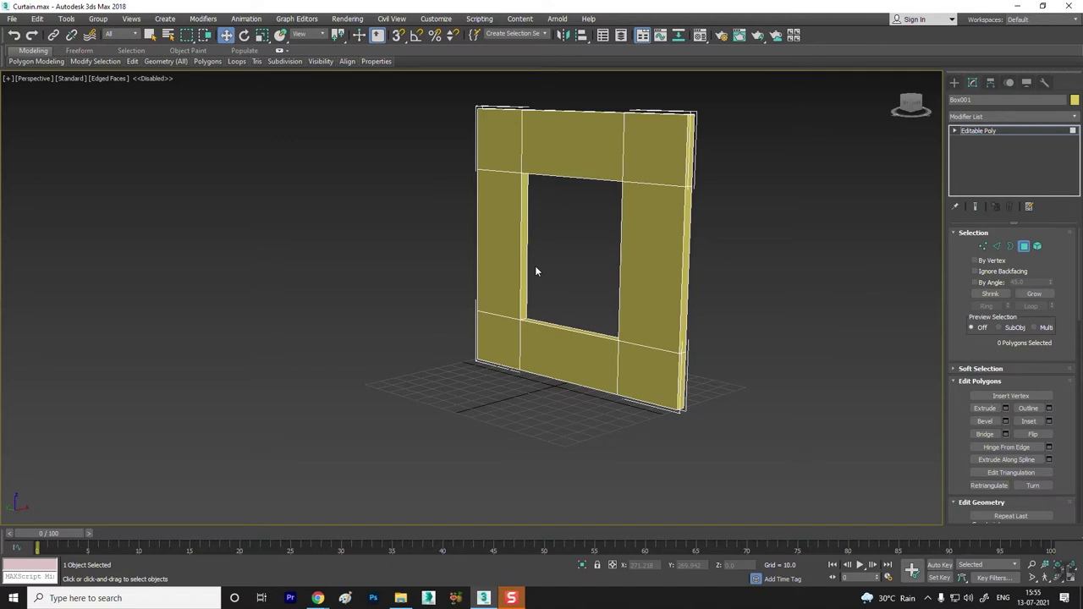
{"action": "middle_click_drag", "start_coordinate": [527, 290], "coordinate": [581, 343], "text": "alt"}
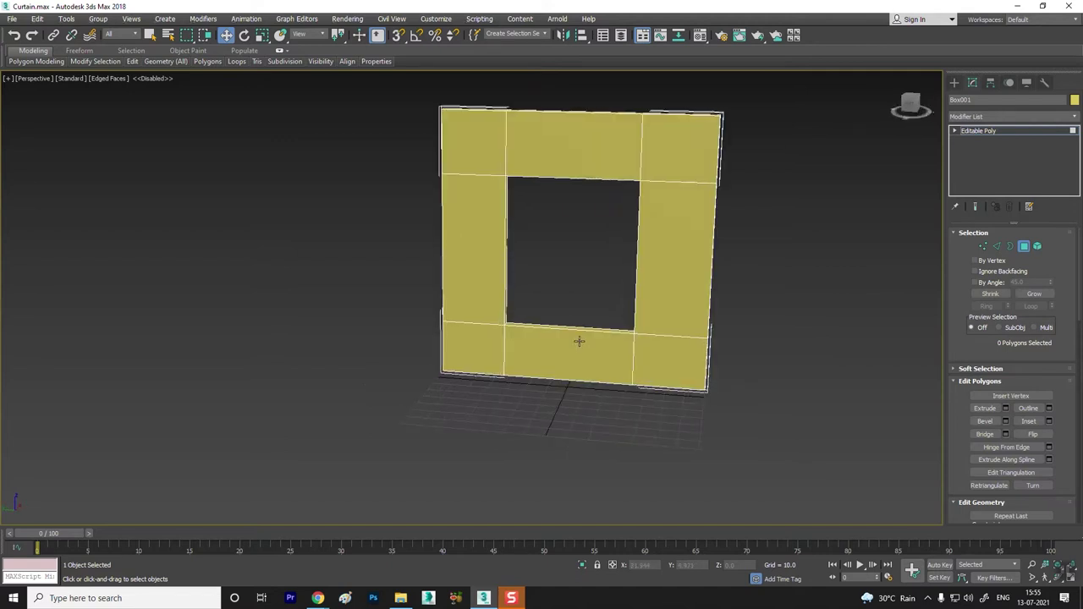
{"action": "left_click", "coordinate": [975, 132]}
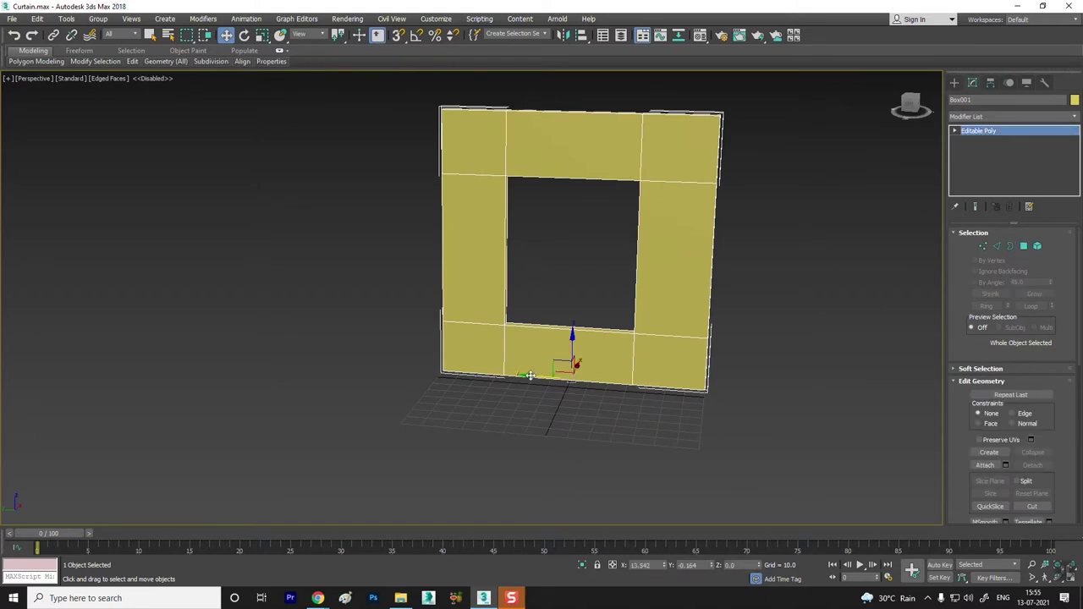
{"action": "left_click_drag", "start_coordinate": [541, 359], "coordinate": [245, 358], "text": "shift"}
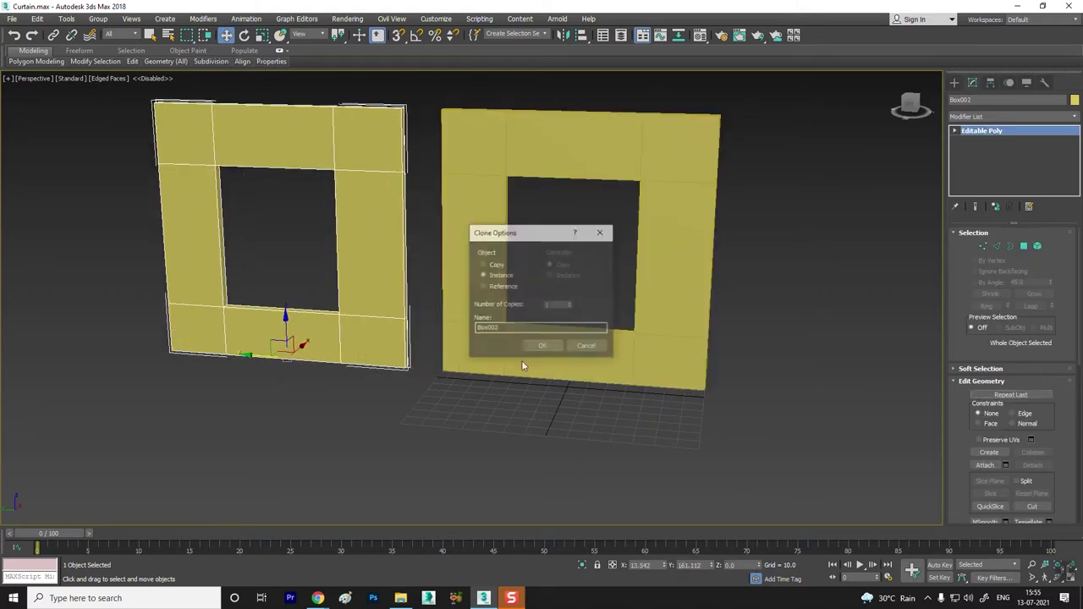
{"action": "left_click", "coordinate": [484, 265]}
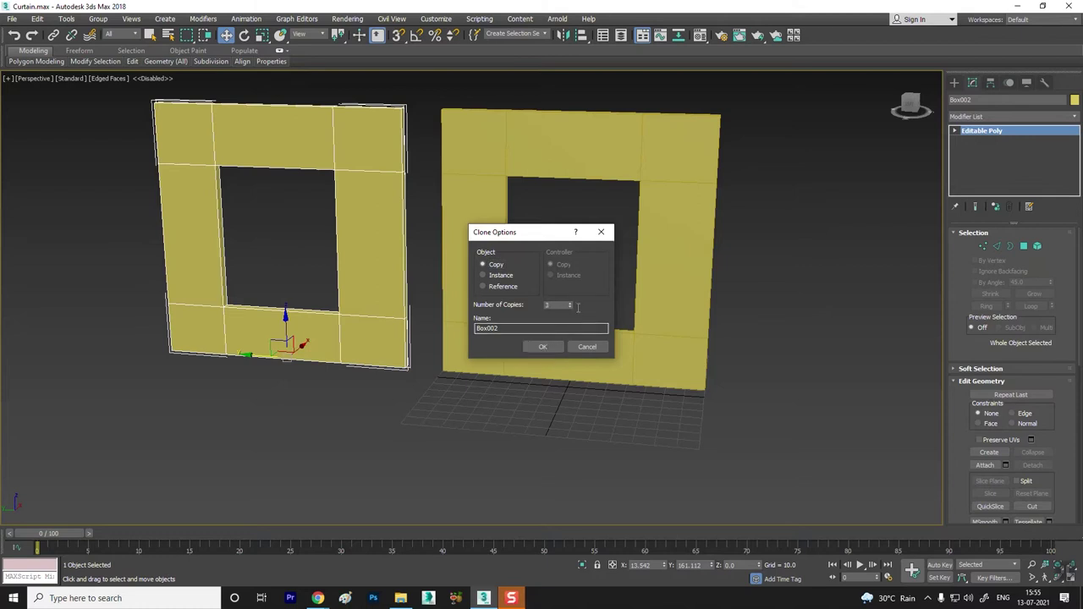
{"action": "left_click", "coordinate": [544, 346]}
{"action": "mouse_move", "coordinate": [486, 383]}
{"action": "middle_mouse_down", "text": "alt"}
{"action": "mouse_move", "coordinate": [506, 406]}
{"action": "mouse_move", "coordinate": [483, 338]}
{"action": "mouse_move", "coordinate": [417, 304]}
{"action": "middle_mouse_up", "text": "alt"}
{"action": "scroll", "coordinate": [478, 306], "scroll_direction": "up", "scroll_amount": 3}
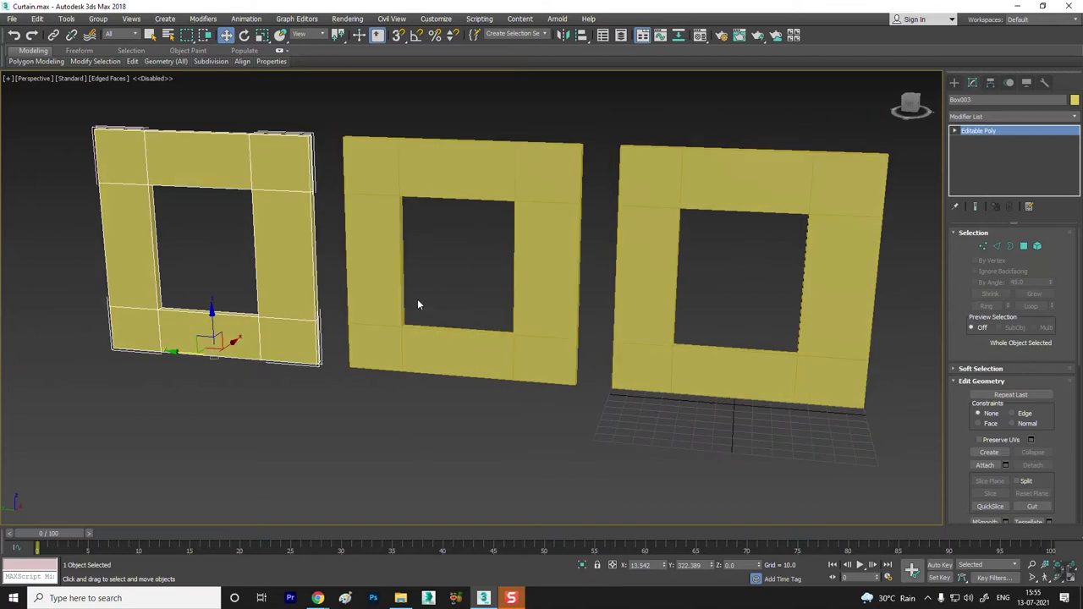
{"action": "mouse_move", "coordinate": [417, 304]}
{"action": "middle_mouse_down", "text": "alt"}
{"action": "mouse_move", "coordinate": [297, 246]}
{"action": "mouse_move", "coordinate": [352, 303]}
{"action": "mouse_move", "coordinate": [426, 327]}
{"action": "mouse_move", "coordinate": [418, 253]}
{"action": "mouse_move", "coordinate": [251, 210]}
{"action": "middle_mouse_up", "text": "alt"}
{"action": "key", "text": "ctrl+d"}
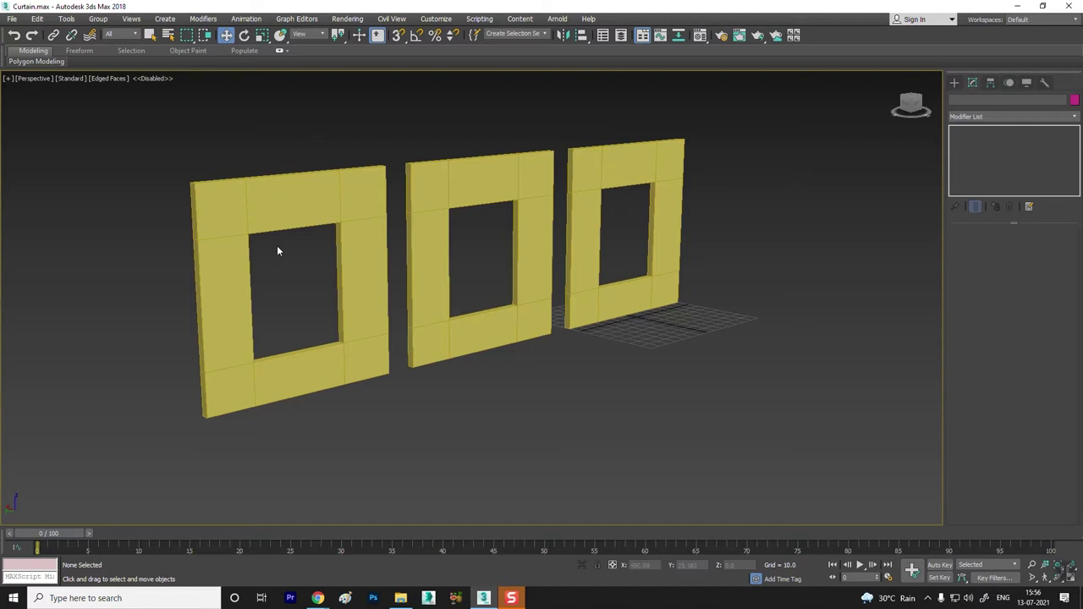
Step: Draw a plane, Plane001, over the first frame in the maximized Left view
{"action": "left_click", "coordinate": [954, 82]}
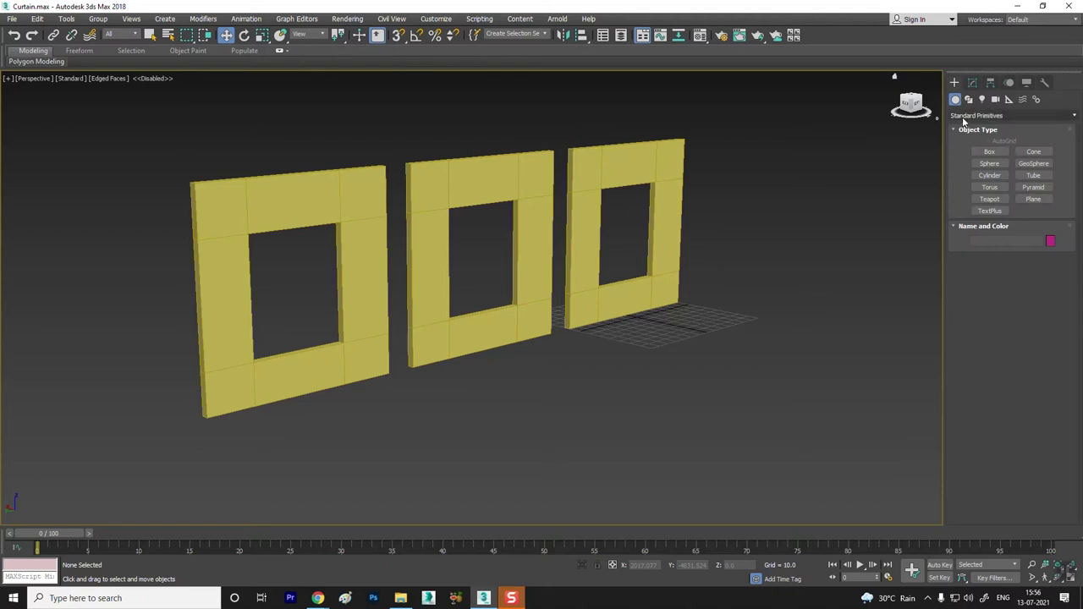
{"action": "left_click", "coordinate": [1033, 200]}
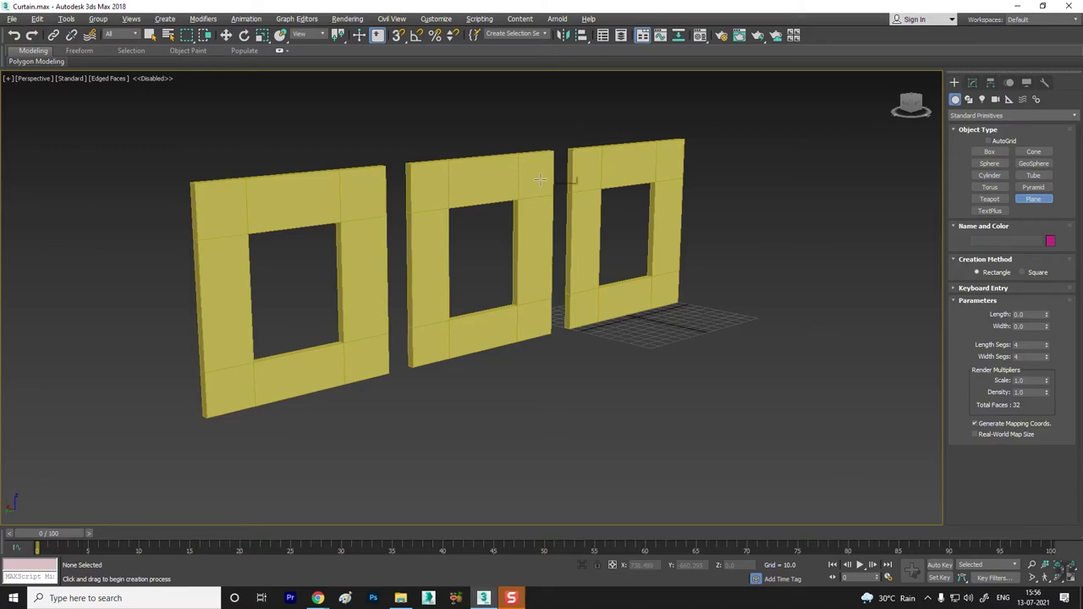
{"action": "key", "text": "alt+Tab"}
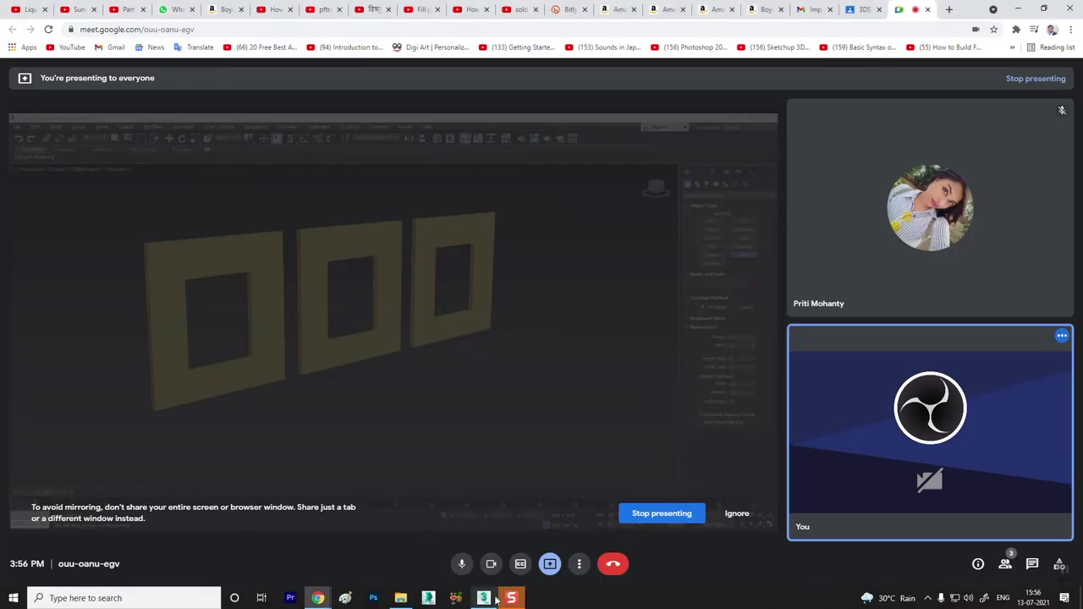
{"action": "left_click", "coordinate": [496, 598]}
{"action": "middle_click_drag", "start_coordinate": [548, 327], "coordinate": [510, 332], "text": "alt"}
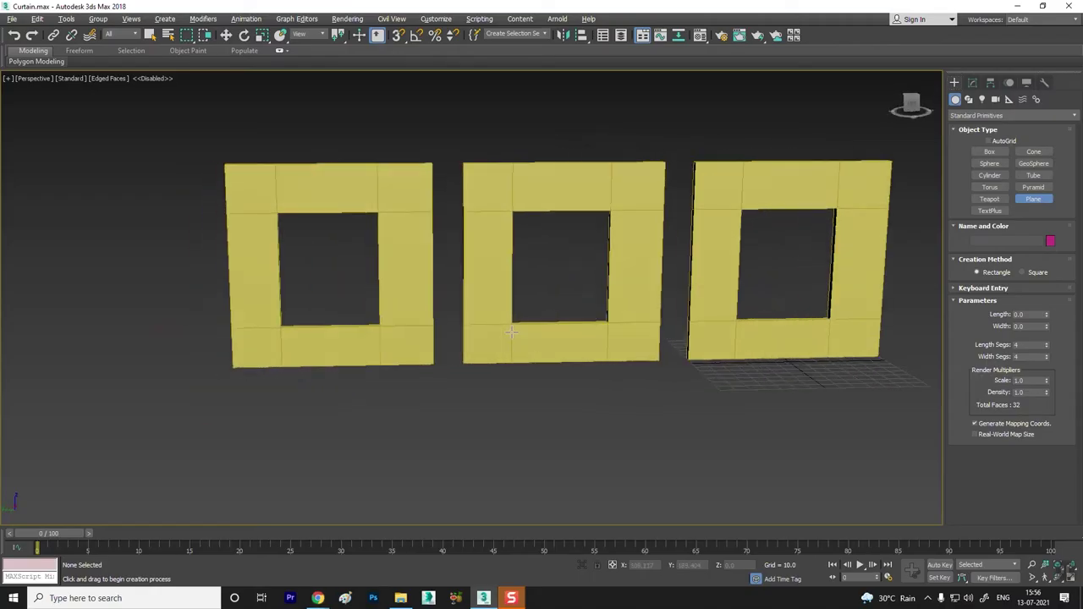
{"action": "key", "text": "alt+w"}
{"action": "scroll", "coordinate": [242, 338], "scroll_direction": "down", "scroll_amount": 3}
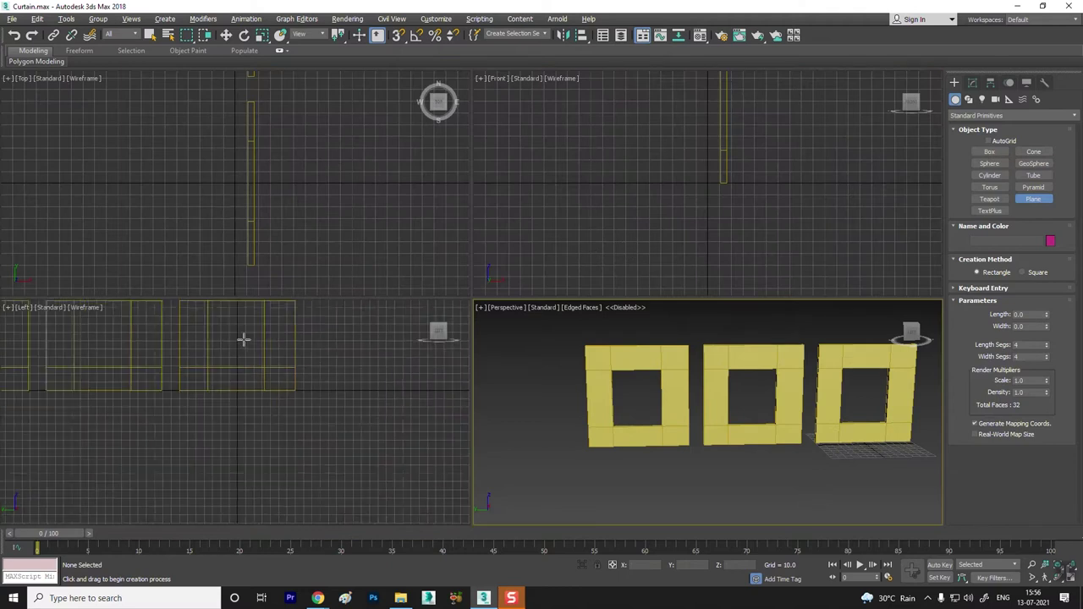
{"action": "scroll", "coordinate": [304, 418], "scroll_direction": "down", "scroll_amount": 2}
{"action": "key", "text": "alt+w"}
{"action": "scroll", "coordinate": [519, 345], "scroll_direction": "up", "scroll_amount": 4}
{"action": "scroll", "coordinate": [391, 245], "scroll_direction": "down", "scroll_amount": 2}
{"action": "middle_click_drag", "start_coordinate": [390, 244], "coordinate": [368, 212]}
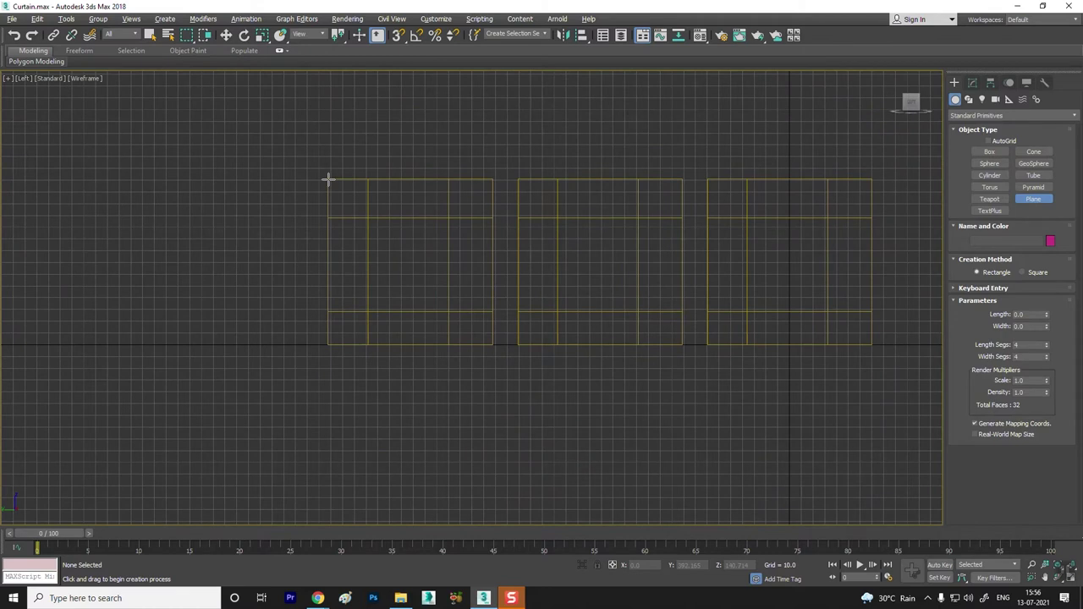
{"action": "left_click_drag", "start_coordinate": [328, 180], "coordinate": [491, 344]}
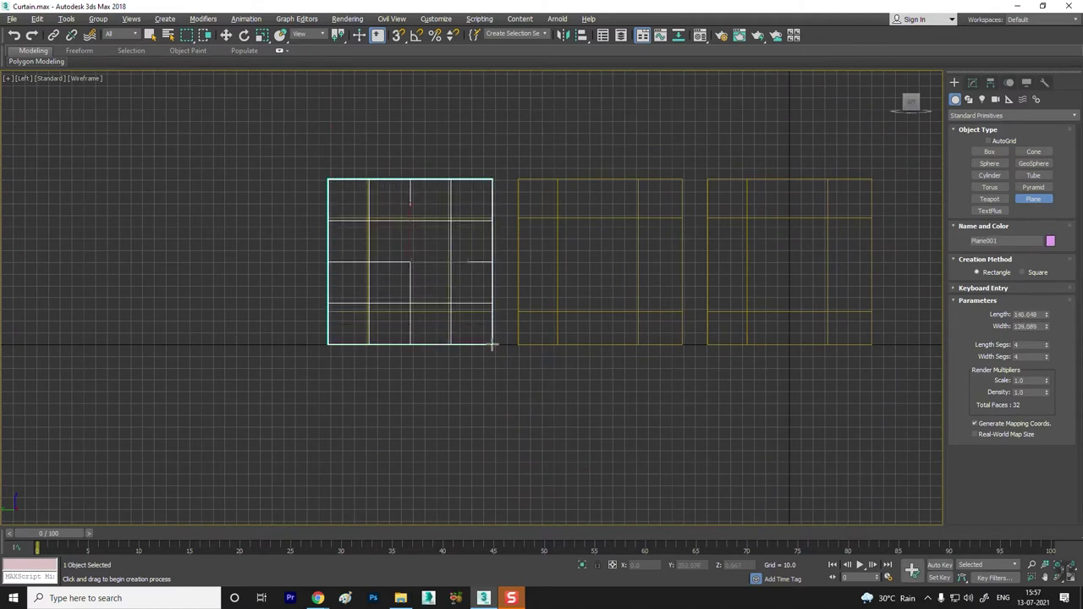
{"action": "left_click_drag", "start_coordinate": [491, 345], "coordinate": [488, 344]}
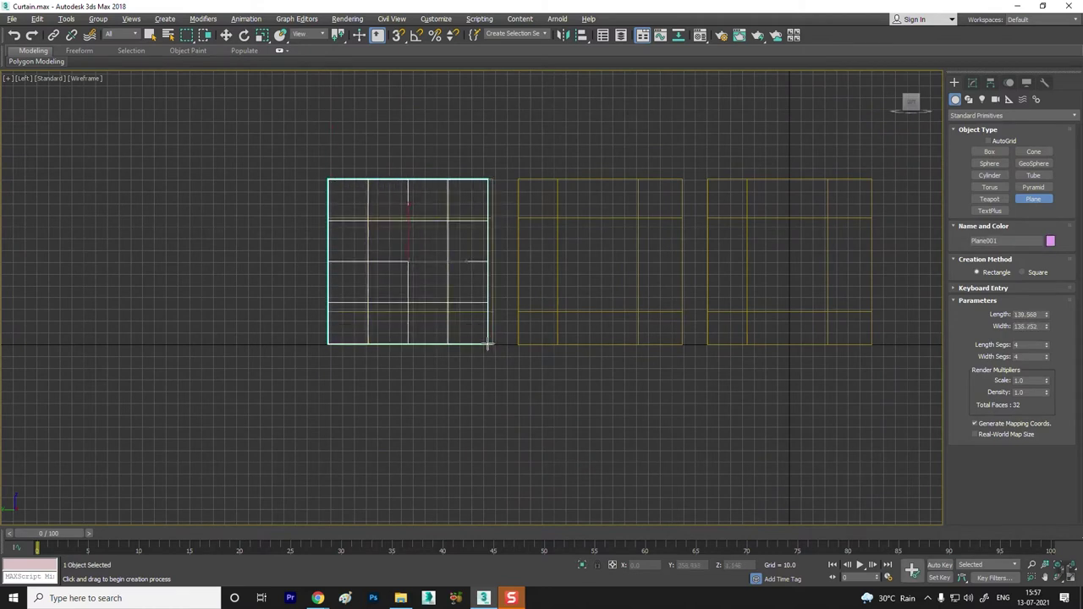
{"action": "key", "text": "w"}
{"action": "left_click_drag", "start_coordinate": [443, 263], "coordinate": [446, 263]}
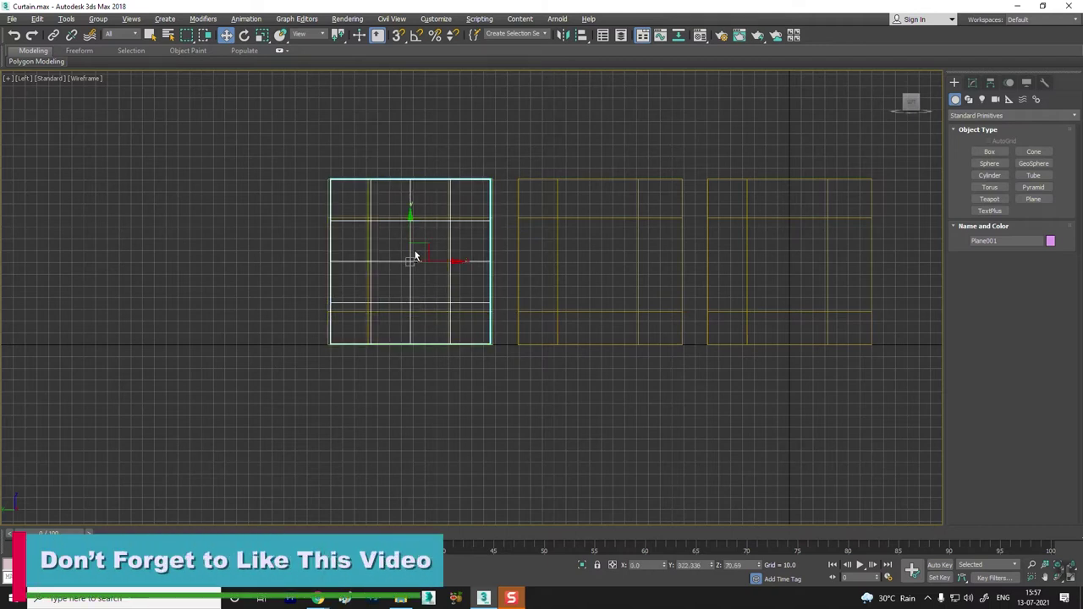
Step: In the Material Editor, choose a Bitmap map for the Diffuse colour
{"action": "key", "text": "alt+w"}
{"action": "right_click", "coordinate": [592, 326]}
{"action": "key", "text": "alt+w"}
{"action": "mouse_move", "coordinate": [394, 382]}
{"action": "middle_mouse_down", "text": "alt"}
{"action": "mouse_move", "coordinate": [454, 381]}
{"action": "mouse_move", "coordinate": [389, 379]}
{"action": "mouse_move", "coordinate": [447, 386]}
{"action": "mouse_move", "coordinate": [415, 375]}
{"action": "mouse_move", "coordinate": [452, 380]}
{"action": "mouse_move", "coordinate": [448, 368]}
{"action": "middle_mouse_up", "text": "alt"}
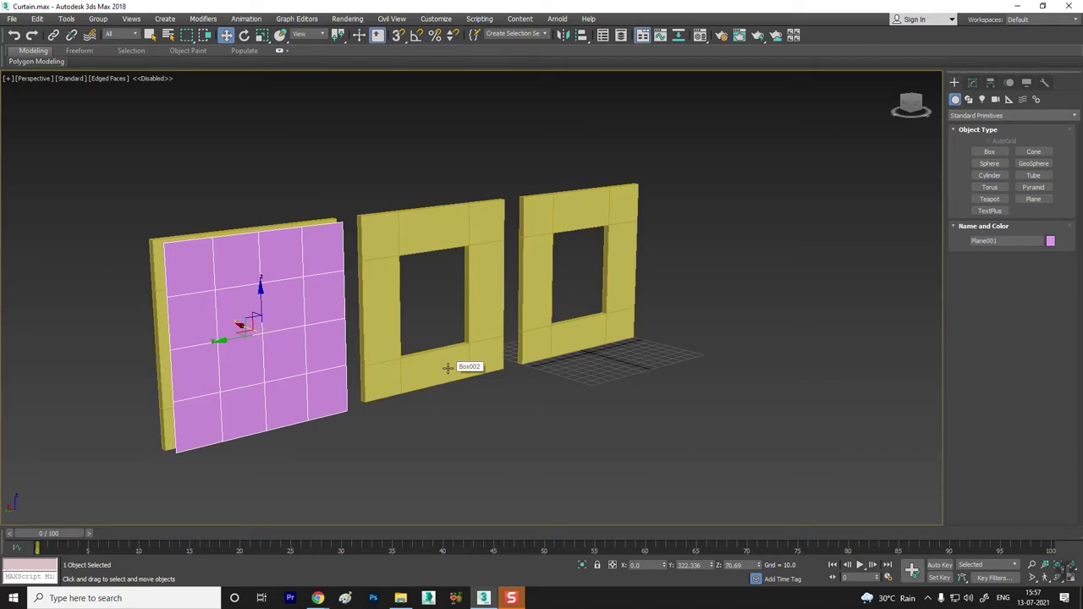
{"action": "key", "text": "m"}
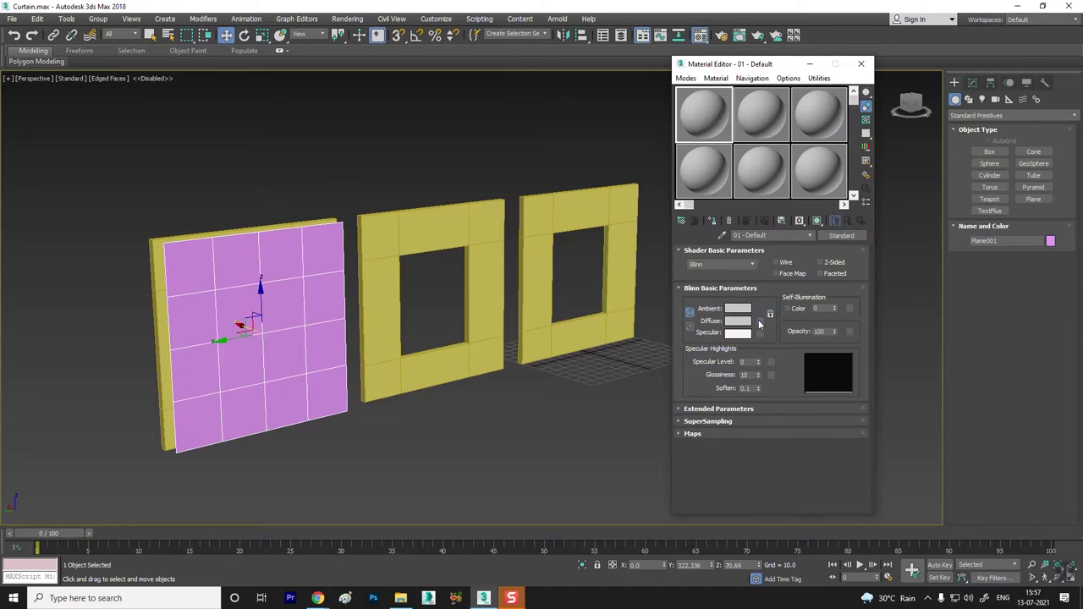
{"action": "left_click", "coordinate": [759, 322]}
{"action": "double_click", "coordinate": [444, 91]}
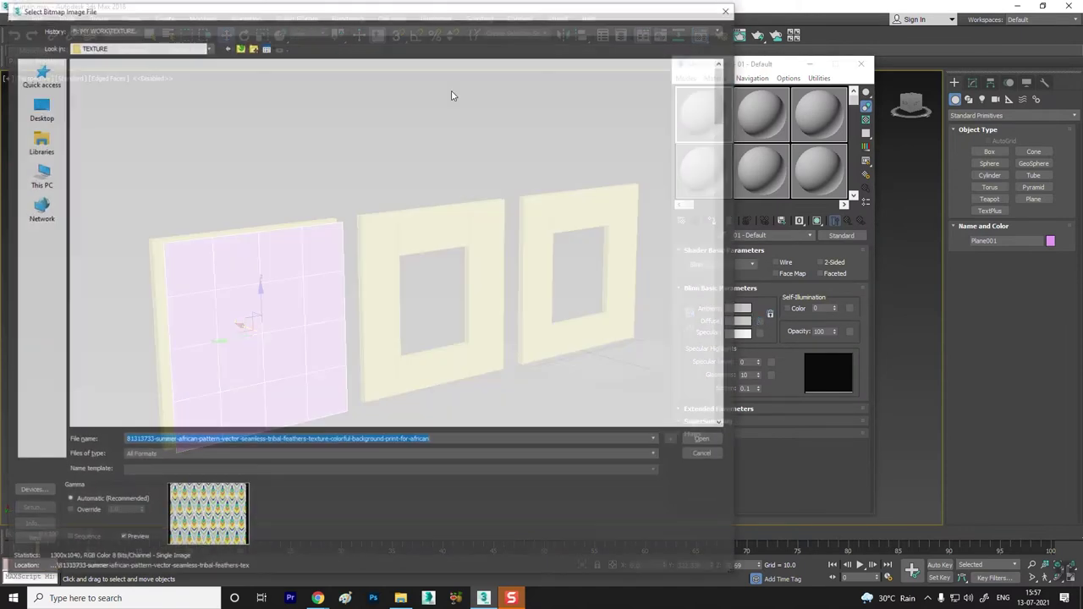
Step: Load Curtains_BUMP.jpg as the diffuse bitmap and assign the material to the plane
{"action": "left_click", "coordinate": [216, 97]}
{"action": "key", "text": "c"}
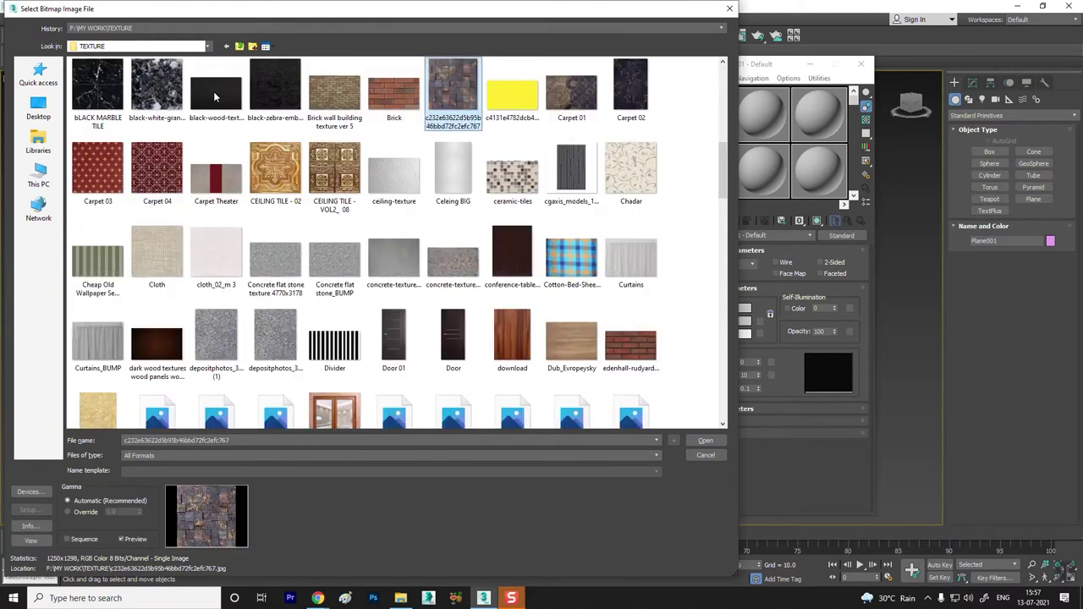
{"action": "left_click", "coordinate": [98, 354]}
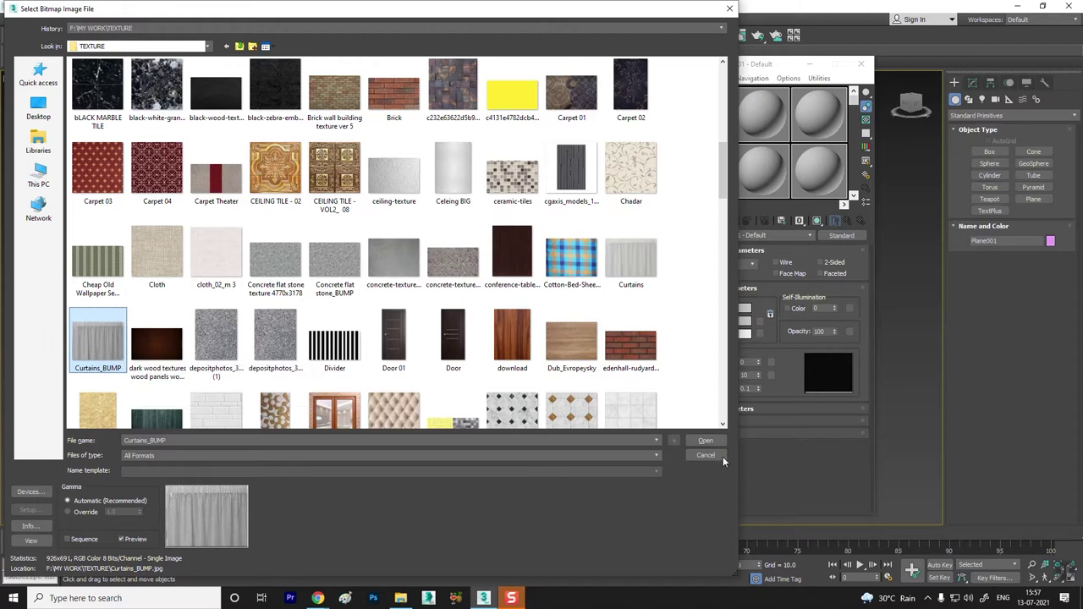
{"action": "left_click", "coordinate": [706, 441]}
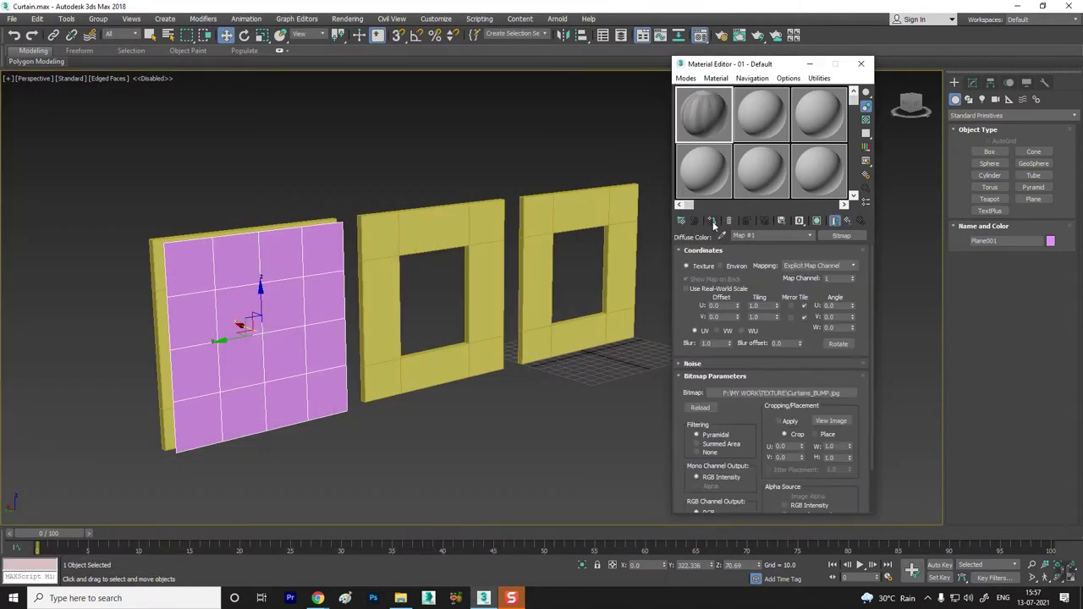
{"action": "left_click", "coordinate": [712, 221]}
Step: Show the curtain texture on the plane in the viewport and render the scene
{"action": "left_click", "coordinate": [817, 221]}
{"action": "middle_click_drag", "start_coordinate": [288, 355], "coordinate": [312, 355], "text": "alt"}
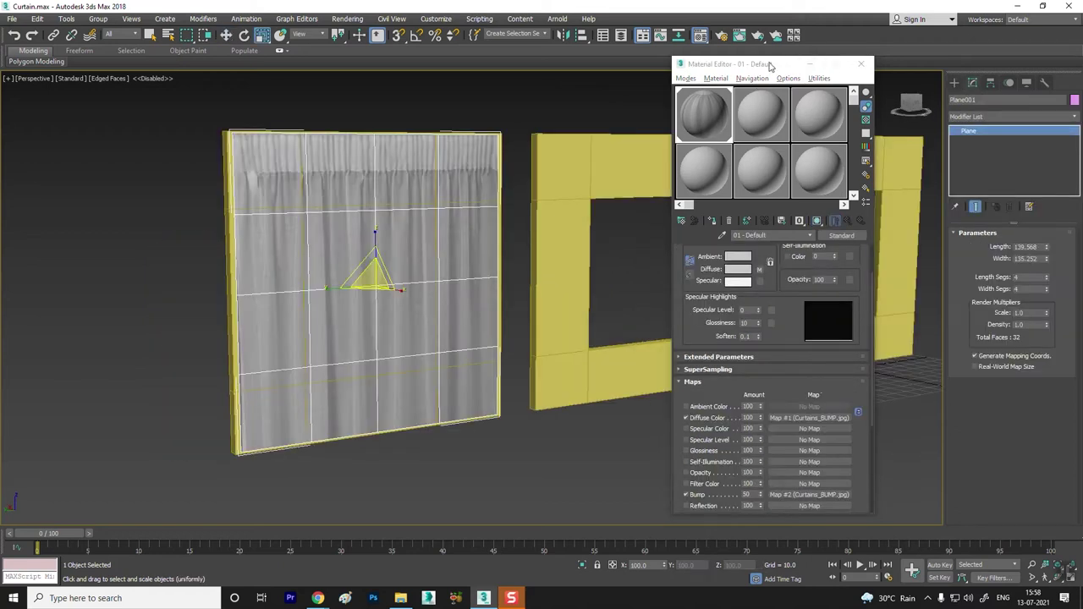
{"action": "left_click_drag", "start_coordinate": [770, 66], "coordinate": [803, 70]}
{"action": "scroll", "coordinate": [367, 285], "scroll_direction": "up", "scroll_amount": 1}
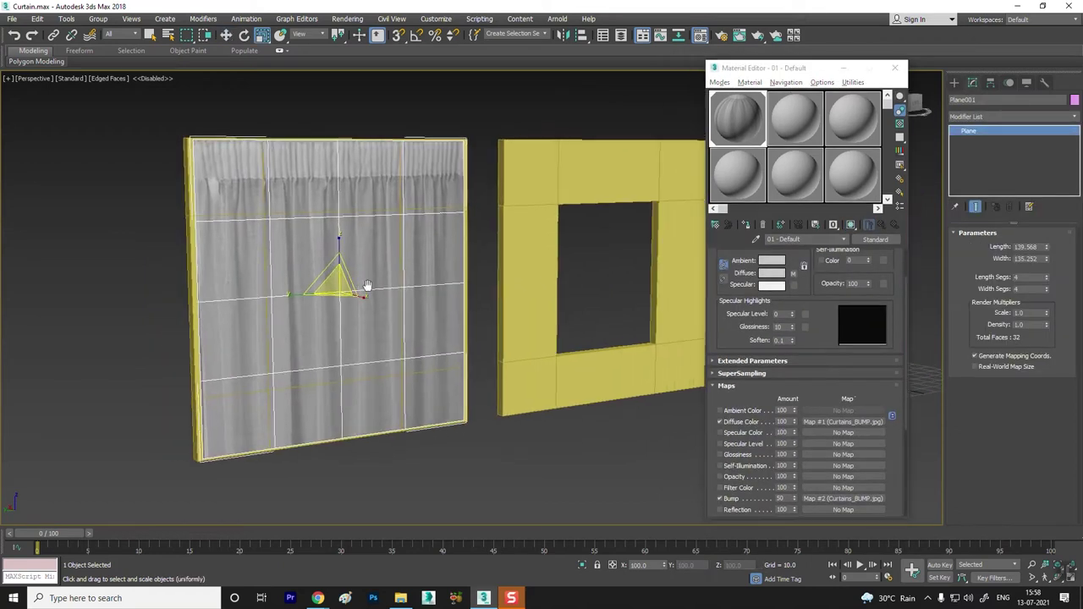
{"action": "scroll", "coordinate": [321, 288], "scroll_direction": "up", "scroll_amount": 3}
{"action": "middle_click_drag", "start_coordinate": [329, 292], "coordinate": [347, 292], "text": "alt"}
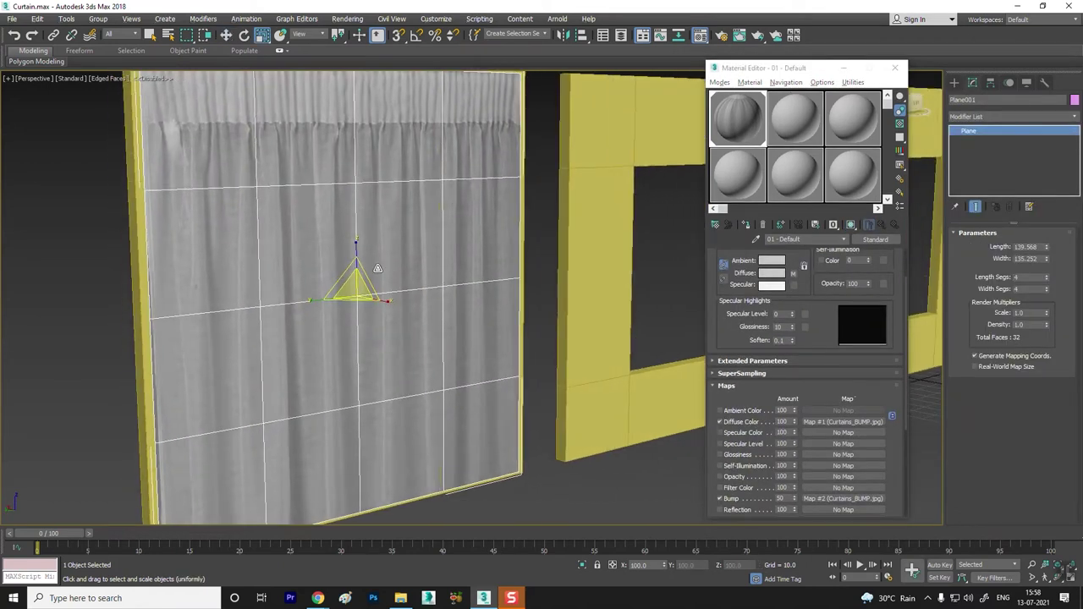
{"action": "left_click", "coordinate": [758, 36]}
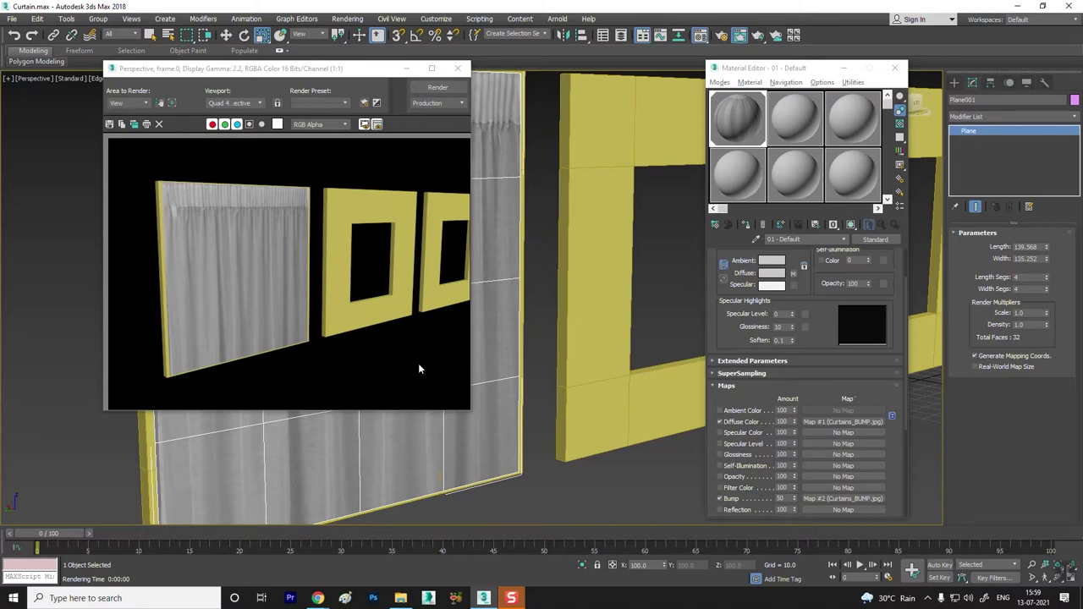
Step: Zoom in on the curtain and render a close-up of it beside the frames
{"action": "scroll", "coordinate": [348, 440], "scroll_direction": "up", "scroll_amount": 3}
{"action": "scroll", "coordinate": [285, 459], "scroll_direction": "up", "scroll_amount": 2}
{"action": "scroll", "coordinate": [532, 439], "scroll_direction": "up", "scroll_amount": 3}
{"action": "scroll", "coordinate": [531, 438], "scroll_direction": "down", "scroll_amount": 2}
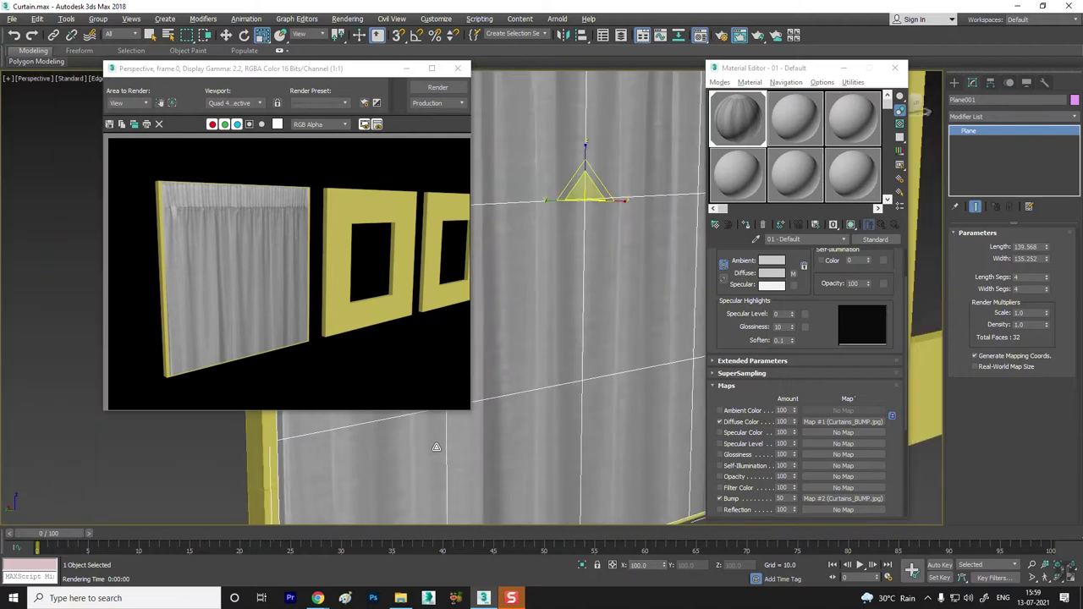
{"action": "scroll", "coordinate": [486, 425], "scroll_direction": "down", "scroll_amount": 1}
{"action": "scroll", "coordinate": [330, 353], "scroll_direction": "down", "scroll_amount": 2}
{"action": "left_click", "coordinate": [455, 86]}
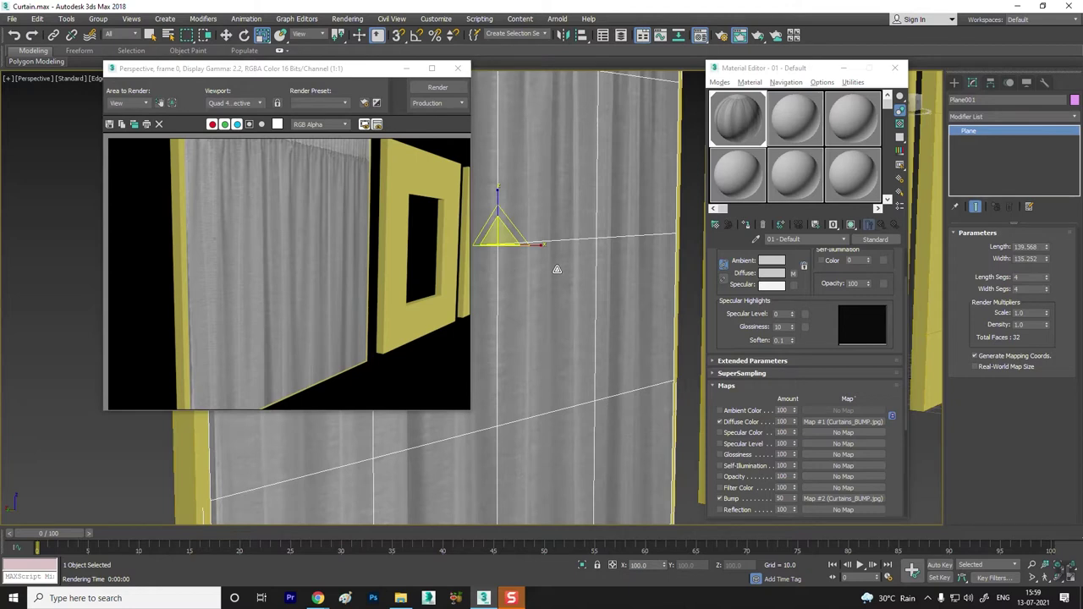
Step: Move the render window aside and pan and orbit to view the curtain behind the frame
{"action": "scroll", "coordinate": [511, 286], "scroll_direction": "down", "scroll_amount": 3}
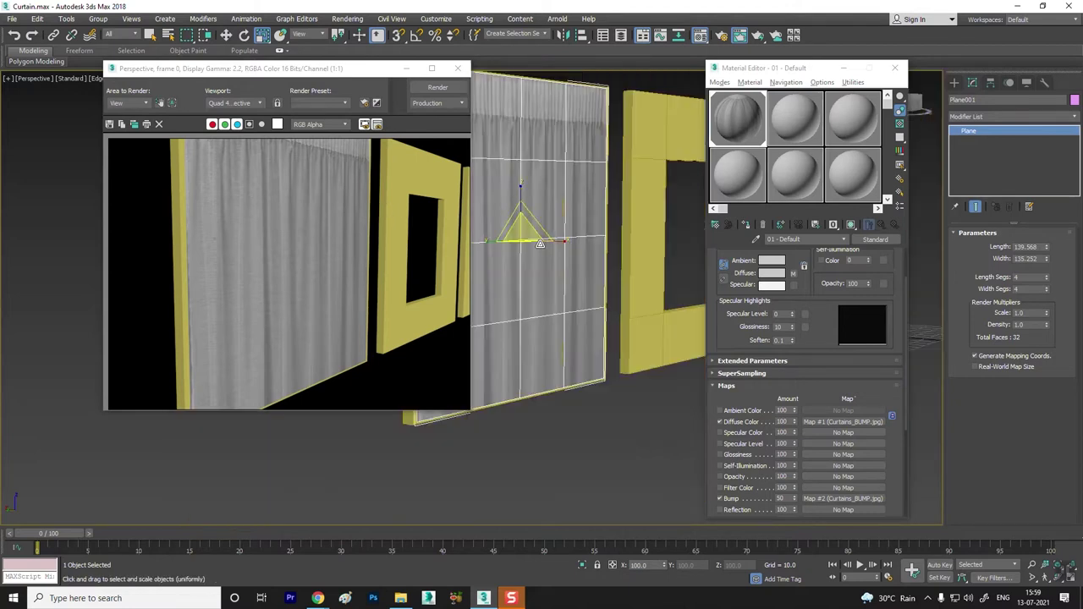
{"action": "scroll", "coordinate": [510, 285], "scroll_direction": "down", "scroll_amount": 2}
{"action": "scroll", "coordinate": [511, 286], "scroll_direction": "down", "scroll_amount": 1}
{"action": "scroll", "coordinate": [511, 286], "scroll_direction": "down", "scroll_amount": 1}
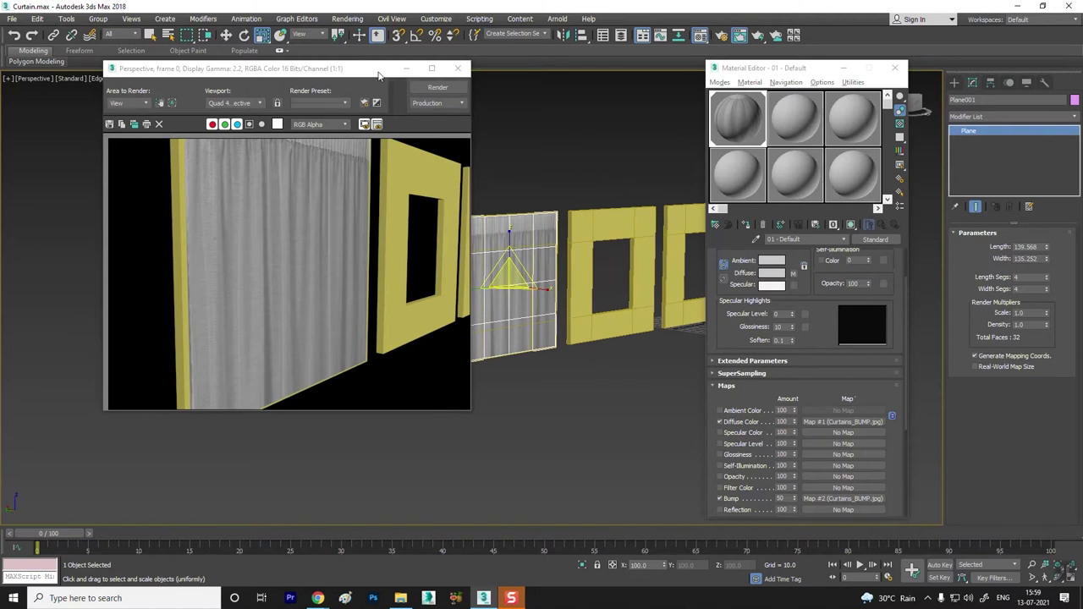
{"action": "left_click_drag", "start_coordinate": [381, 73], "coordinate": [317, 77]}
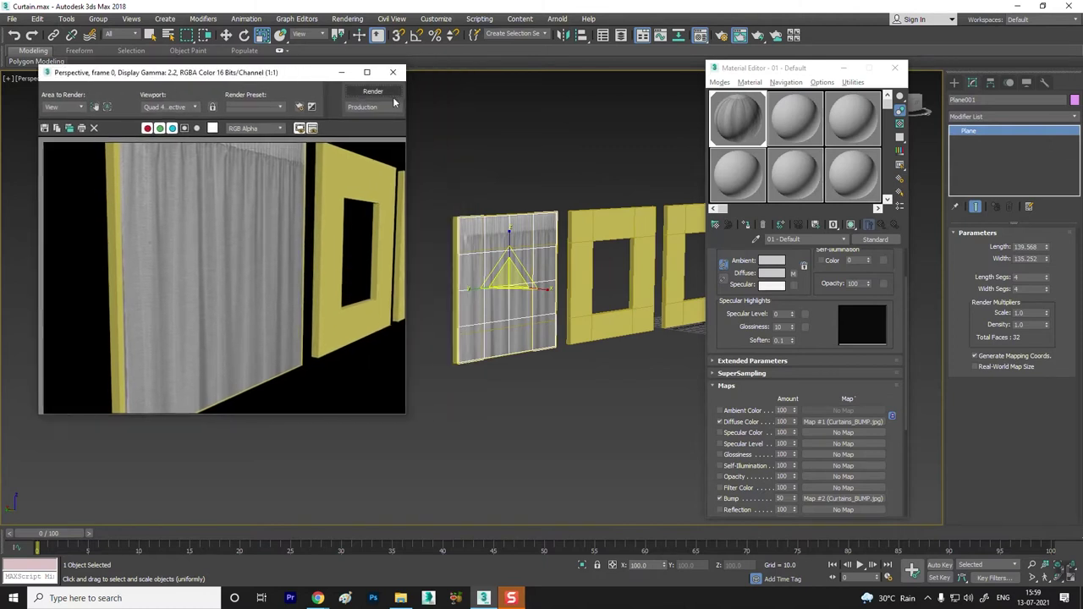
{"action": "left_click", "coordinate": [971, 133]}
{"action": "key", "text": "w"}
{"action": "scroll", "coordinate": [434, 285], "scroll_direction": "up", "scroll_amount": 3}
{"action": "scroll", "coordinate": [544, 282], "scroll_direction": "down", "scroll_amount": 2}
{"action": "scroll", "coordinate": [543, 281], "scroll_direction": "up", "scroll_amount": 1}
{"action": "scroll", "coordinate": [544, 282], "scroll_direction": "down", "scroll_amount": 1}
{"action": "scroll", "coordinate": [544, 281], "scroll_direction": "up", "scroll_amount": 3}
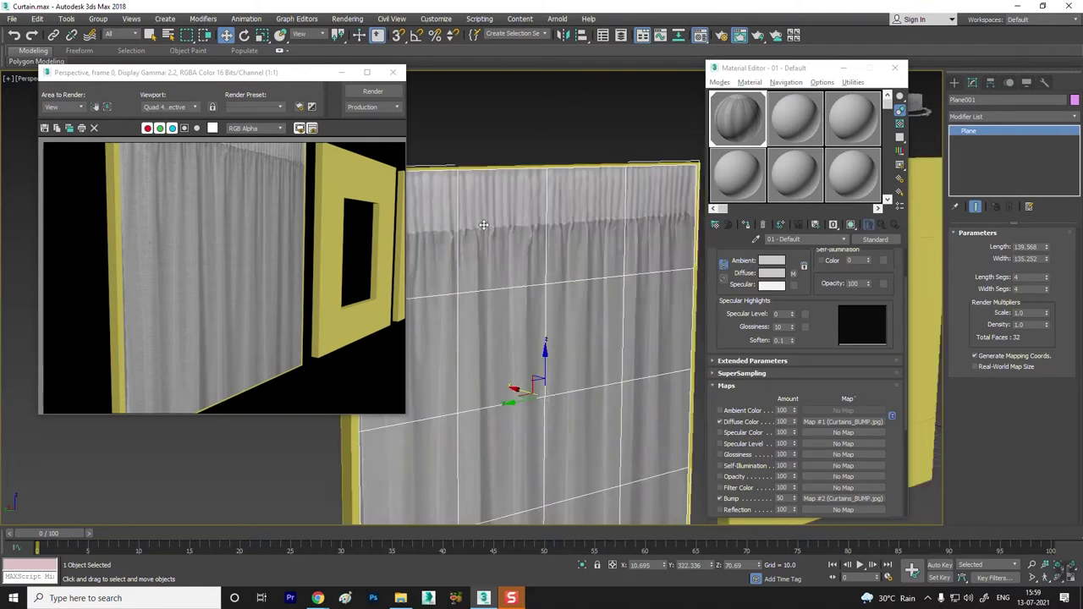
{"action": "scroll", "coordinate": [544, 282], "scroll_direction": "down", "scroll_amount": 1}
{"action": "middle_click_drag", "start_coordinate": [544, 282], "coordinate": [540, 225]}
{"action": "scroll", "coordinate": [540, 225], "scroll_direction": "down", "scroll_amount": 2}
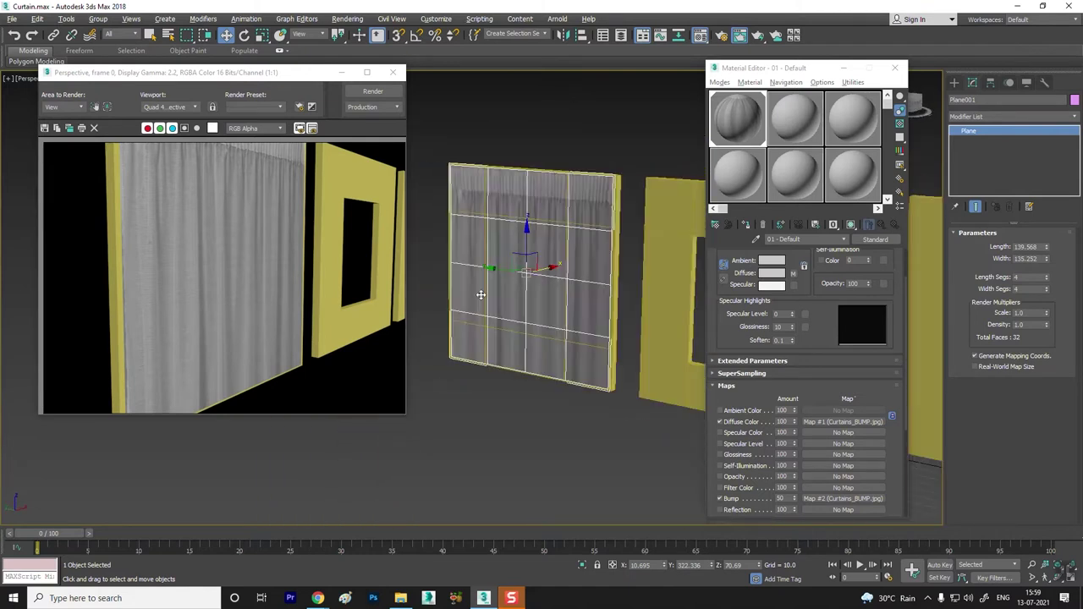
{"action": "scroll", "coordinate": [558, 296], "scroll_direction": "up", "scroll_amount": 1}
{"action": "scroll", "coordinate": [558, 296], "scroll_direction": "up", "scroll_amount": 3}
{"action": "scroll", "coordinate": [558, 296], "scroll_direction": "down", "scroll_amount": 3}
{"action": "mouse_move", "coordinate": [558, 296]}
{"action": "middle_mouse_down", "text": "alt"}
{"action": "mouse_move", "coordinate": [654, 221]}
{"action": "mouse_move", "coordinate": [511, 258]}
{"action": "middle_mouse_up", "text": "alt"}
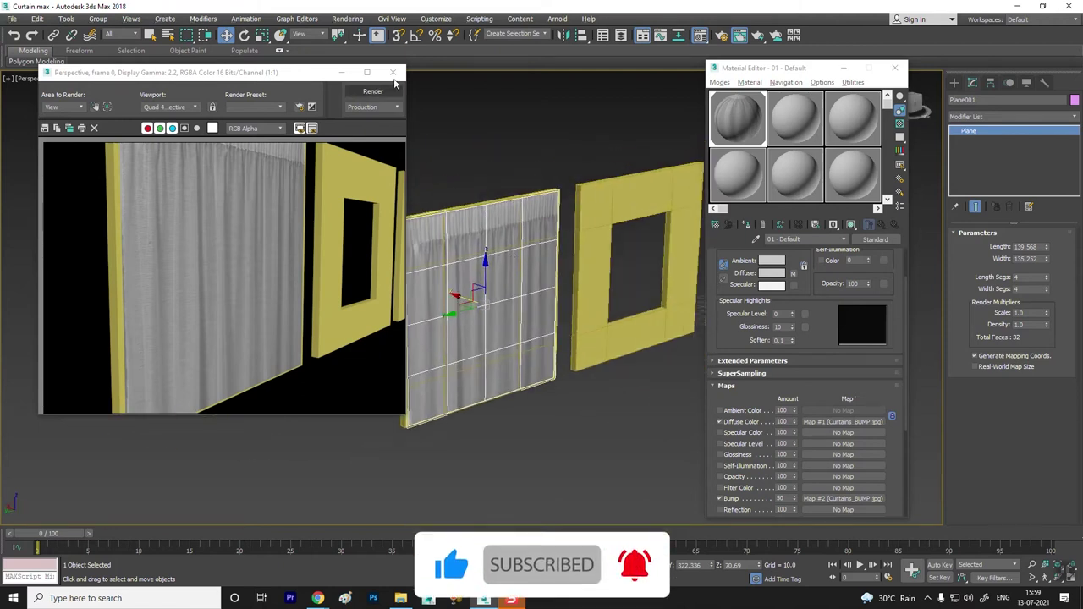
Step: Close the rendered image window and orbit to face the curtain more frontally
{"action": "left_click", "coordinate": [397, 74]}
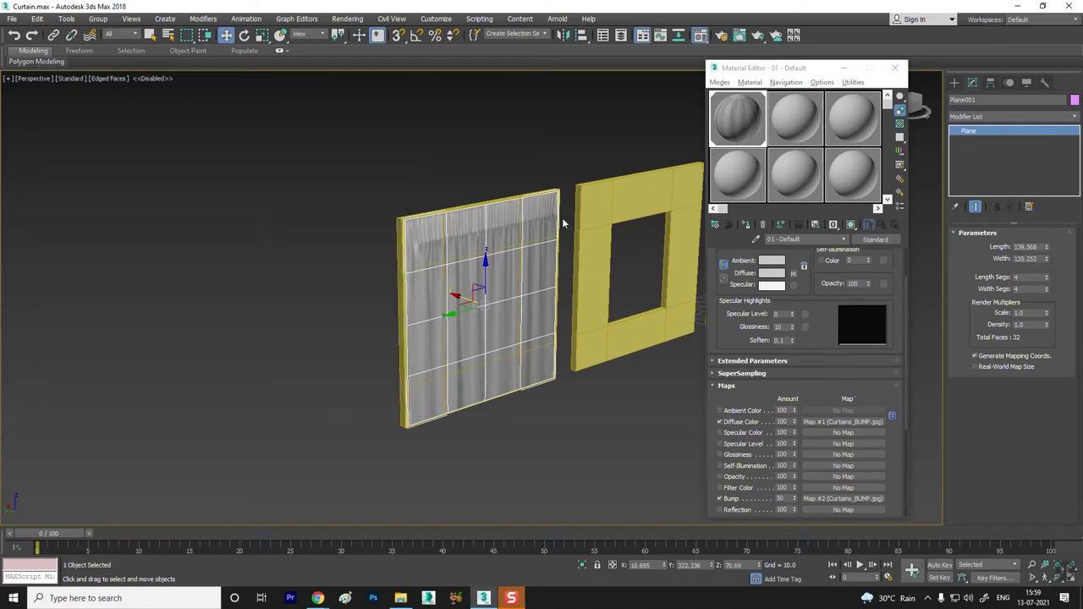
{"action": "middle_click_drag", "start_coordinate": [563, 222], "coordinate": [598, 245], "text": "alt"}
{"action": "scroll", "coordinate": [598, 245], "scroll_direction": "up", "scroll_amount": 3}
{"action": "scroll", "coordinate": [431, 247], "scroll_direction": "up", "scroll_amount": 4}
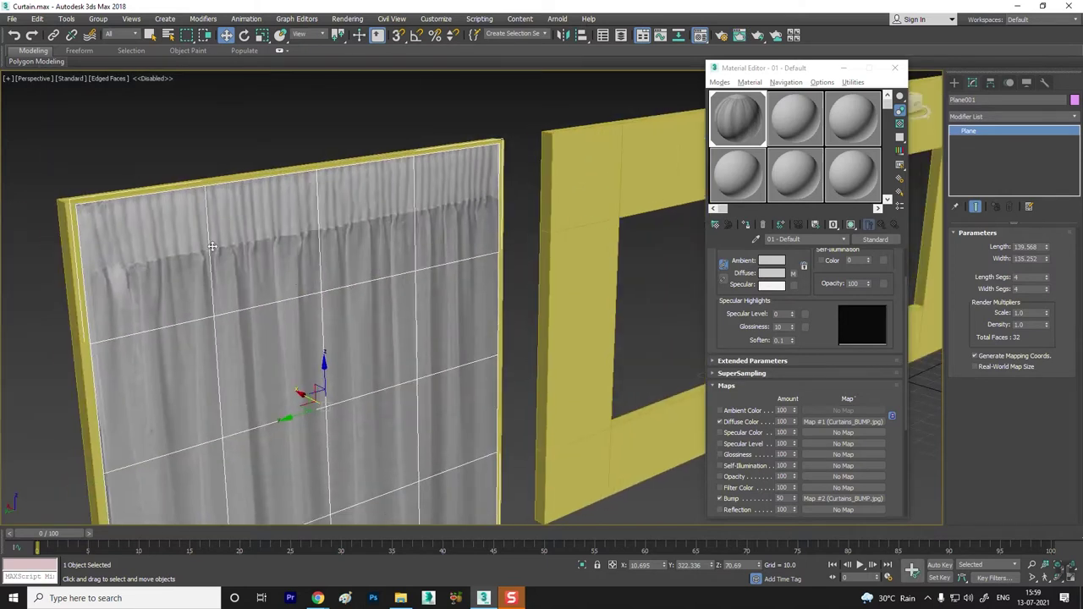
{"action": "scroll", "coordinate": [258, 265], "scroll_direction": "down", "scroll_amount": 5}
{"action": "middle_click_drag", "start_coordinate": [411, 273], "coordinate": [452, 288], "text": "alt"}
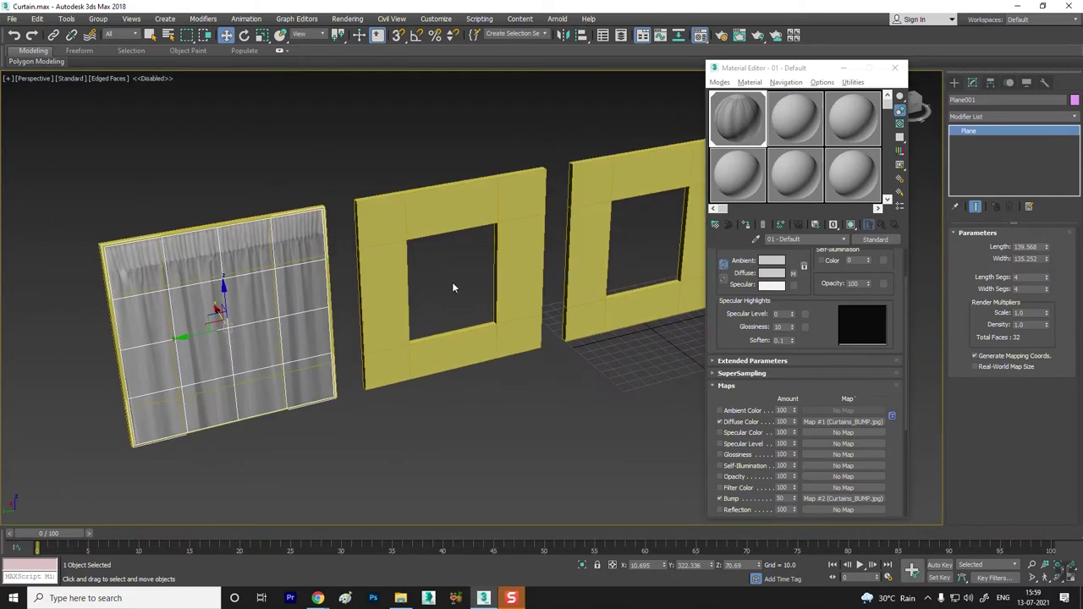
Step: Switch to the four-view layout and close the Material Editor
{"action": "key", "text": "alt+w"}
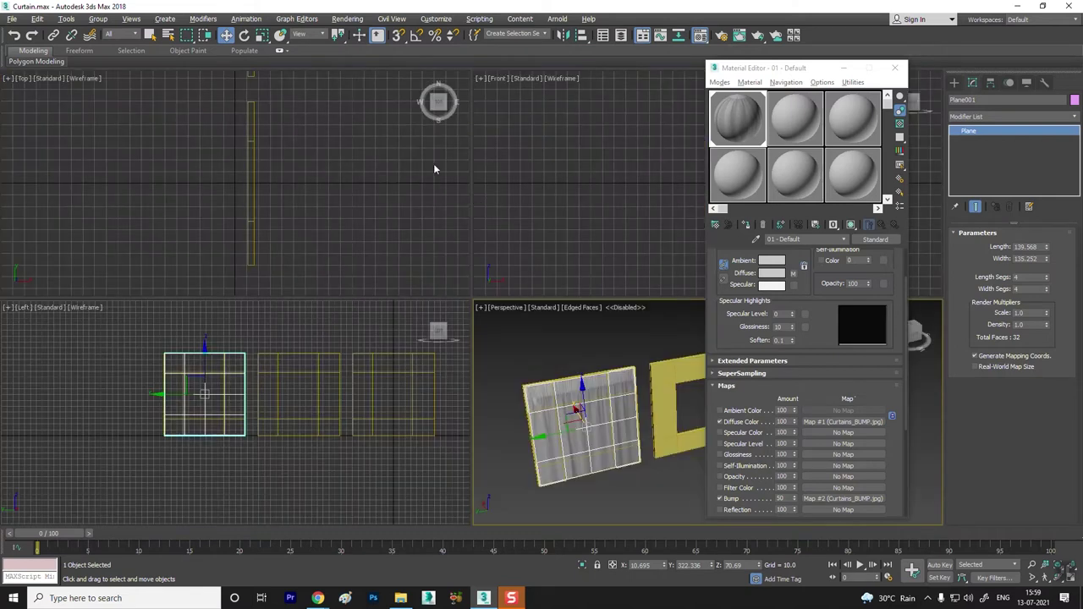
{"action": "scroll", "coordinate": [653, 182], "scroll_direction": "up", "scroll_amount": 5}
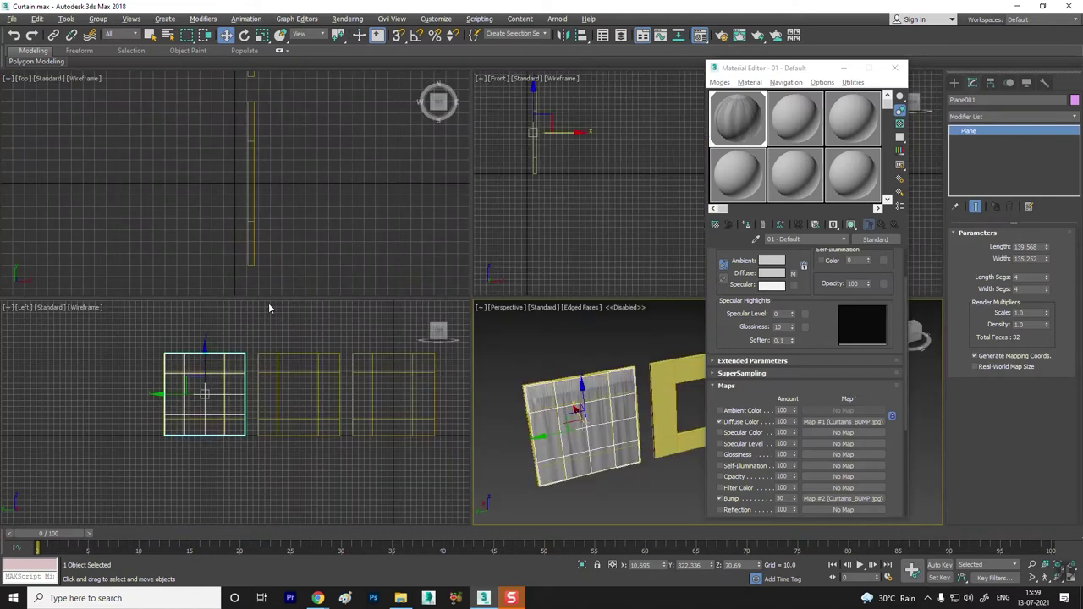
{"action": "scroll", "coordinate": [262, 254], "scroll_direction": "down", "scroll_amount": 3}
{"action": "middle_click_drag", "start_coordinate": [572, 133], "coordinate": [648, 167]}
{"action": "mouse_move", "coordinate": [791, 71]}
{"action": "left_mouse_down"}
{"action": "mouse_move", "coordinate": [313, 91]}
{"action": "mouse_move", "coordinate": [711, 93]}
{"action": "left_mouse_up"}
{"action": "left_click", "coordinate": [818, 93]}
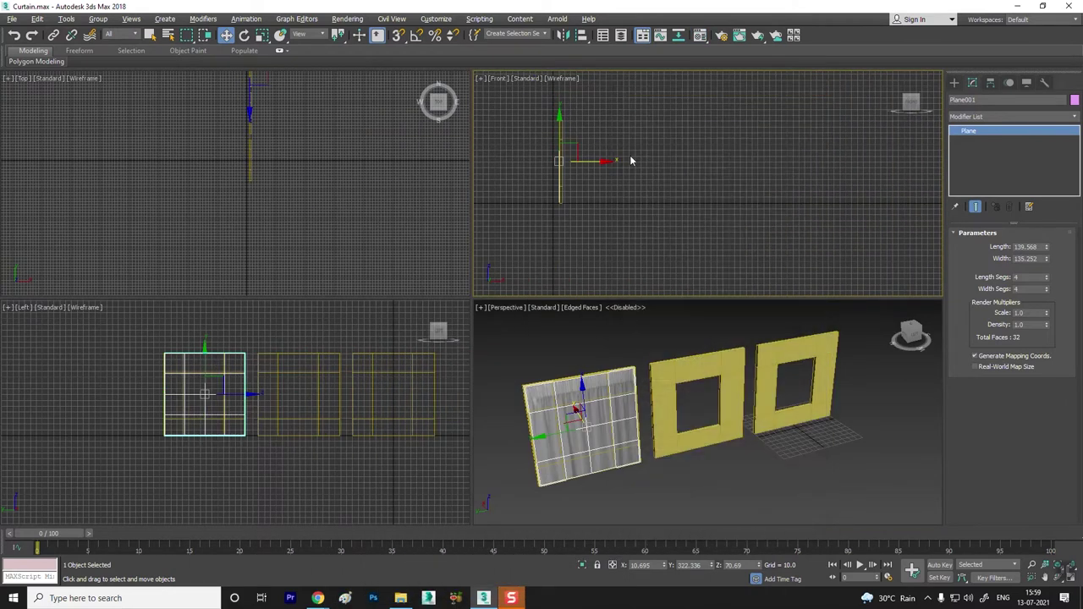
Step: Maximize the Top view and zoom in on the curtain and frames
{"action": "scroll", "coordinate": [674, 170], "scroll_direction": "up", "scroll_amount": 2}
{"action": "scroll", "coordinate": [708, 186], "scroll_direction": "down", "scroll_amount": 2}
{"action": "scroll", "coordinate": [674, 188], "scroll_direction": "up", "scroll_amount": 2}
{"action": "middle_click_drag", "start_coordinate": [654, 156], "coordinate": [644, 173]}
{"action": "scroll", "coordinate": [259, 164], "scroll_direction": "down", "scroll_amount": 3}
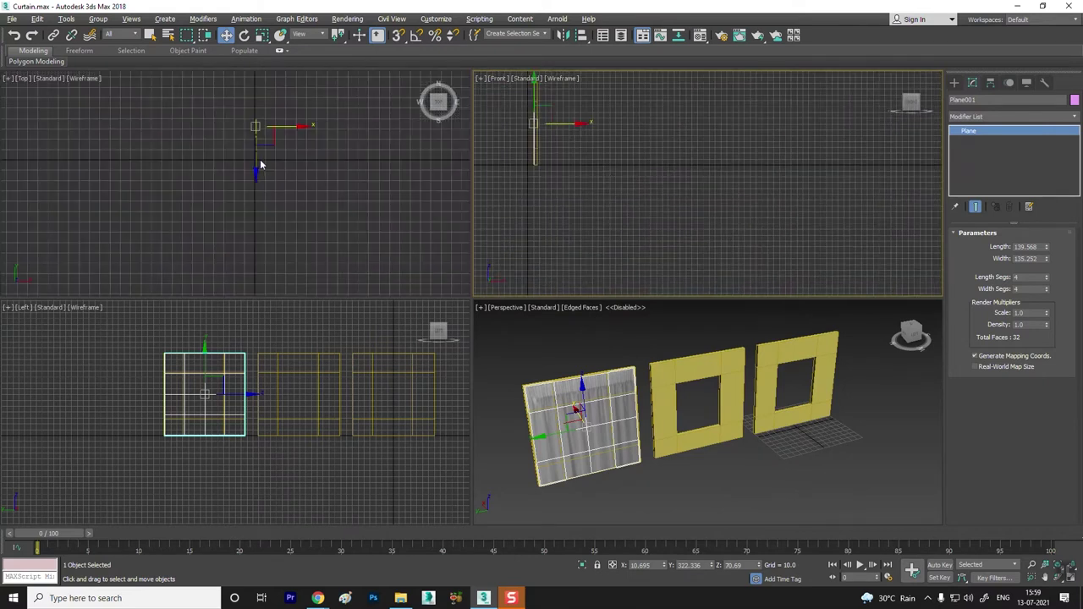
{"action": "key", "text": "alt+w"}
{"action": "scroll", "coordinate": [526, 207], "scroll_direction": "up", "scroll_amount": 3}
{"action": "scroll", "coordinate": [498, 222], "scroll_direction": "up", "scroll_amount": 2}
{"action": "scroll", "coordinate": [592, 228], "scroll_direction": "up", "scroll_amount": 2}
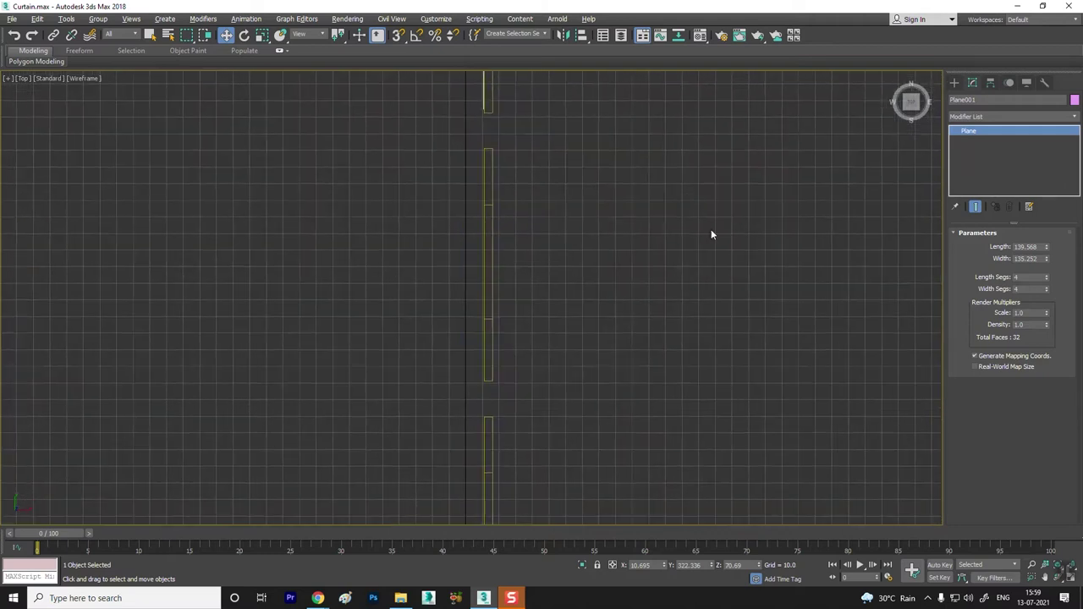
Step: Draw a 12-point zigzag line across the Top view
{"action": "left_click", "coordinate": [954, 82]}
{"action": "left_click", "coordinate": [968, 99]}
{"action": "left_click", "coordinate": [989, 161]}
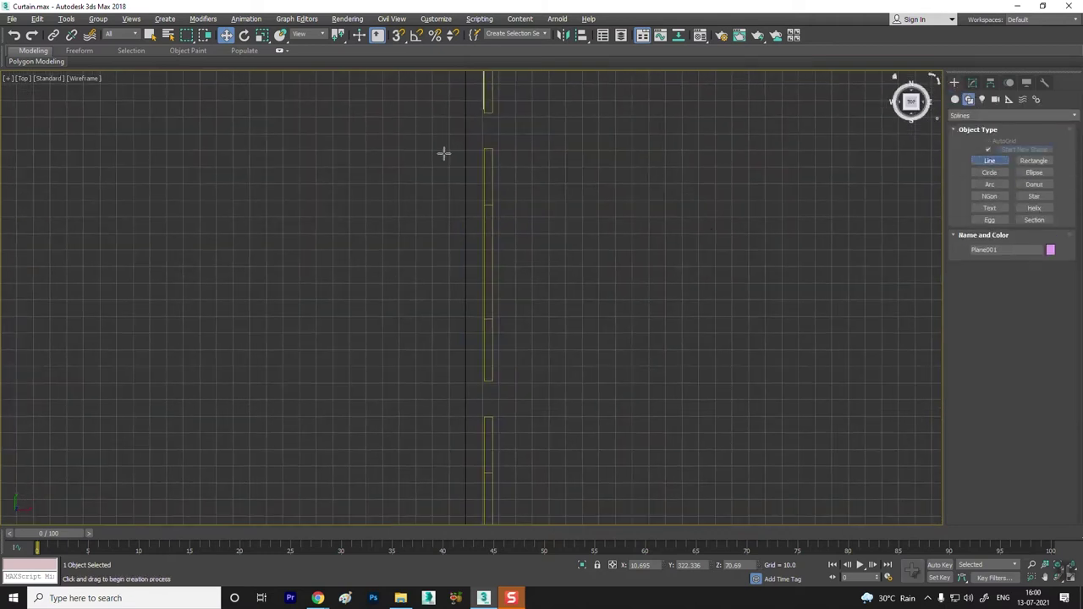
{"action": "left_click", "coordinate": [166, 184]}
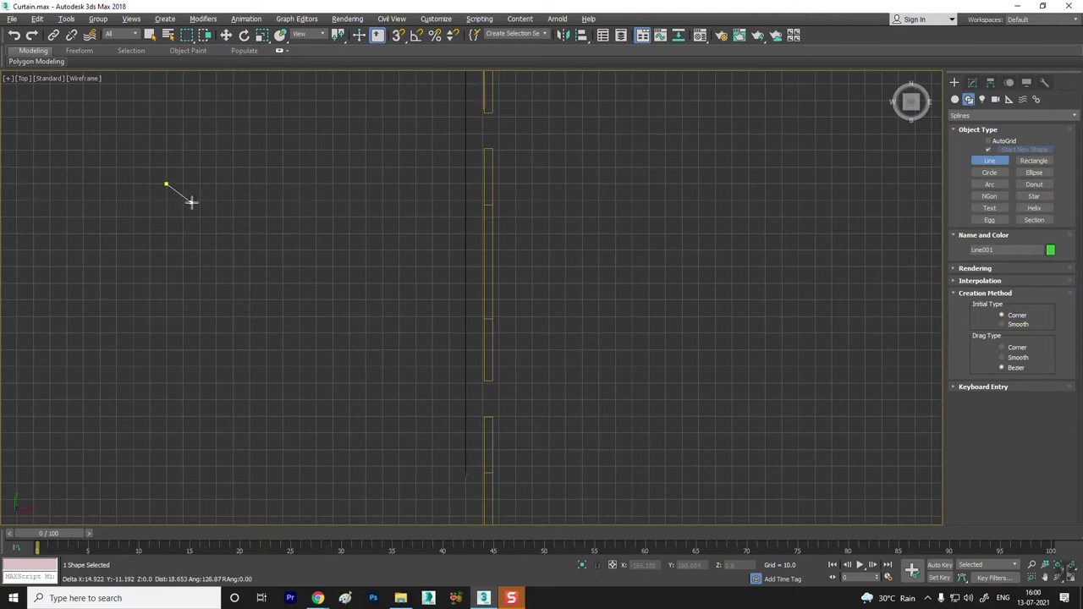
{"action": "left_click", "coordinate": [181, 200]}
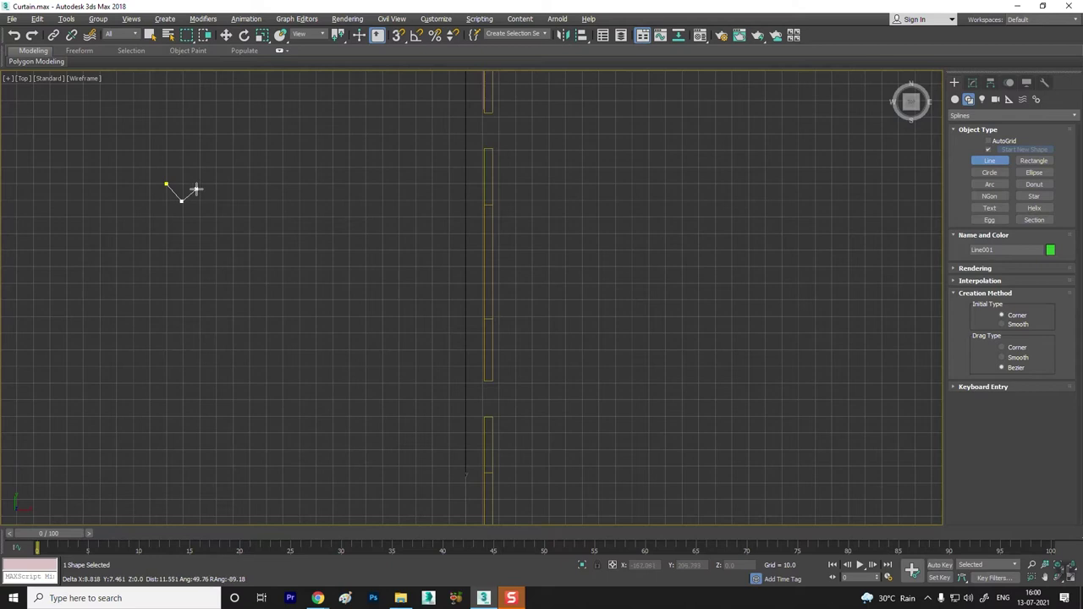
{"action": "left_click", "coordinate": [198, 184]}
{"action": "left_click", "coordinate": [216, 200]}
{"action": "left_click", "coordinate": [233, 183]}
{"action": "left_click", "coordinate": [248, 200]}
{"action": "left_click", "coordinate": [264, 184]}
{"action": "left_click", "coordinate": [281, 200]}
{"action": "left_click", "coordinate": [298, 184]}
{"action": "left_click", "coordinate": [316, 201]}
{"action": "left_click", "coordinate": [333, 184]}
{"action": "left_click", "coordinate": [350, 201]}
{"action": "right_click", "coordinate": [350, 200]}
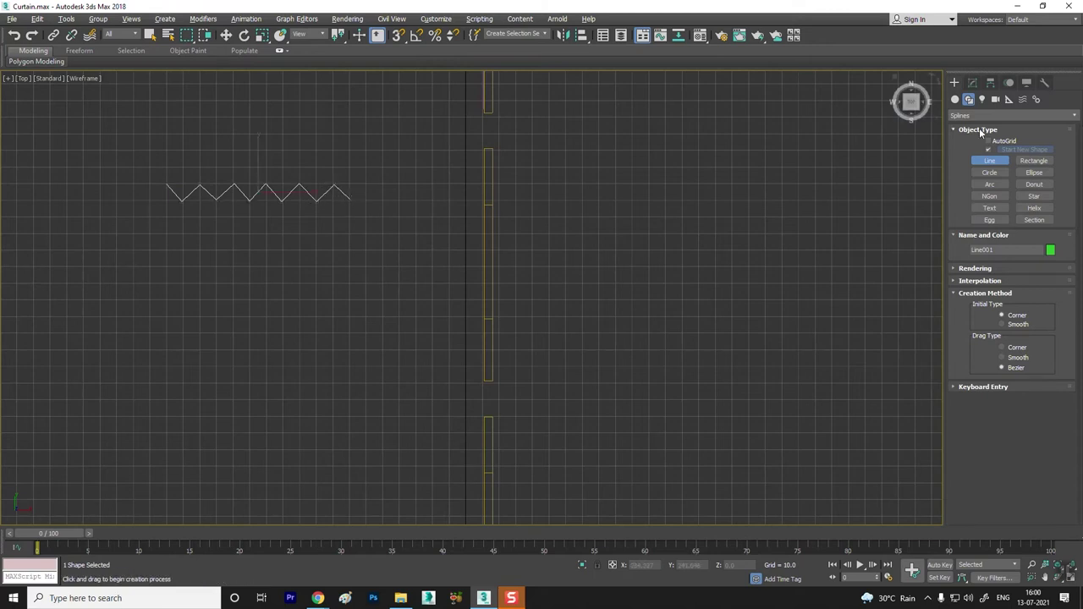
Step: Fillet the six upper zigzag vertices to round the corners into smooth waves
{"action": "left_click", "coordinate": [972, 82]}
{"action": "left_click", "coordinate": [978, 140]}
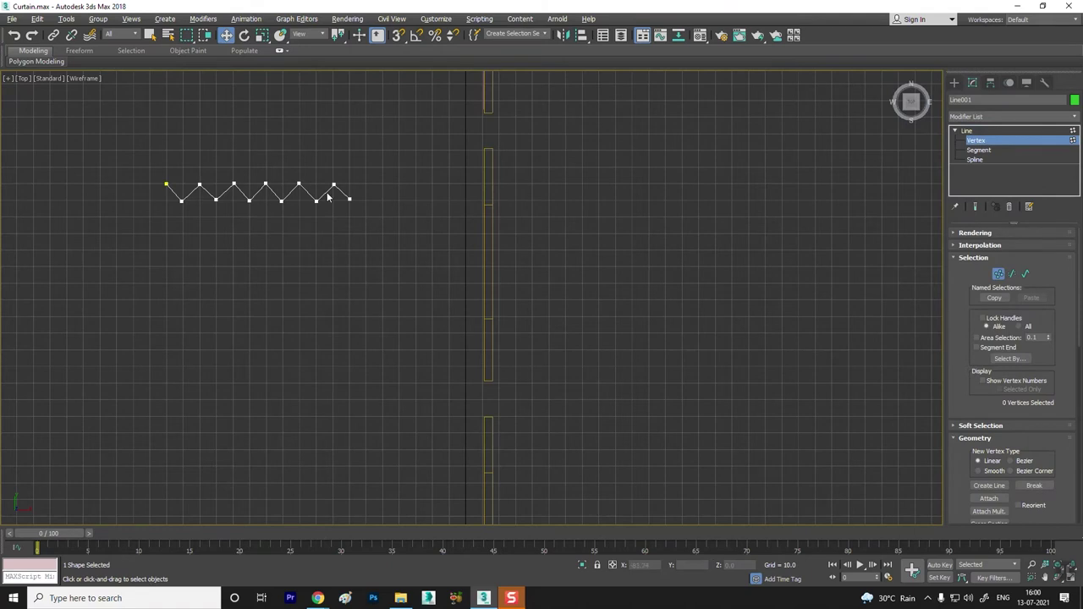
{"action": "left_click_drag", "start_coordinate": [136, 183], "coordinate": [131, 186]}
{"action": "scroll", "coordinate": [970, 412], "scroll_direction": "down", "scroll_amount": 5}
{"action": "left_click", "coordinate": [989, 402]}
{"action": "left_click_drag", "start_coordinate": [267, 182], "coordinate": [275, 167]}
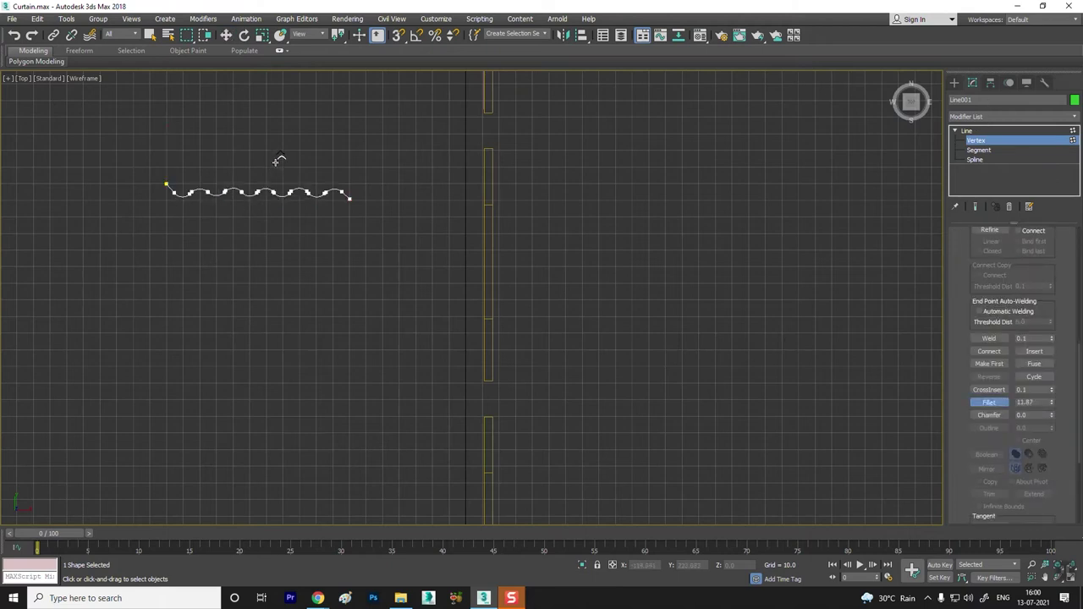
{"action": "left_click", "coordinate": [954, 132]}
{"action": "middle_click_drag", "start_coordinate": [274, 210], "coordinate": [379, 226]}
Step: Rotate the wavy line -90° around Z with Angle Snap enabled
{"action": "key", "text": "alt+w"}
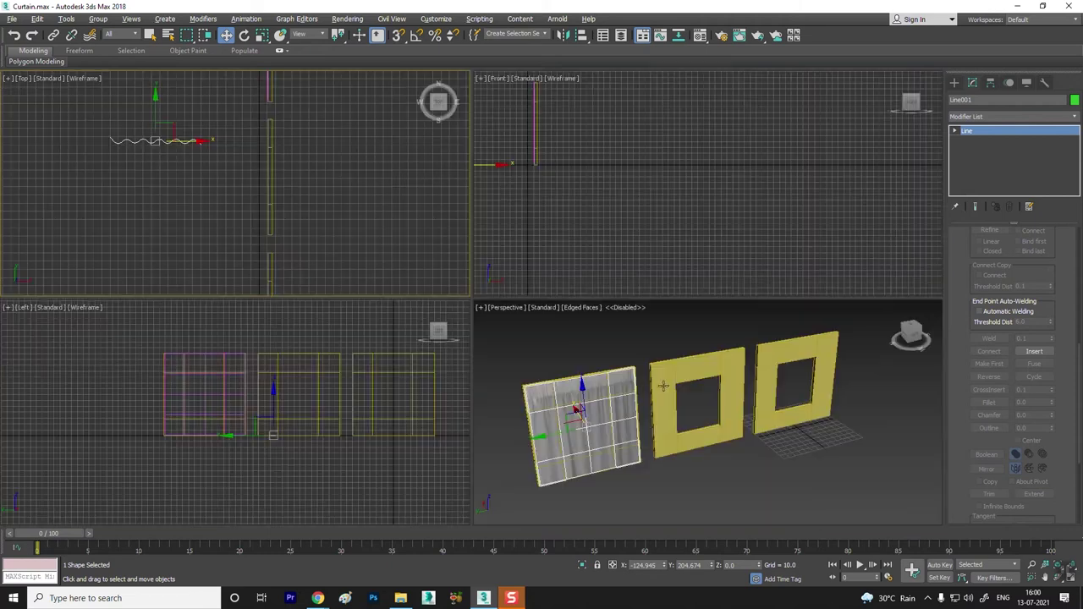
{"action": "key", "text": "alt+w"}
{"action": "scroll", "coordinate": [617, 410], "scroll_direction": "down", "scroll_amount": 5}
{"action": "scroll", "coordinate": [550, 398], "scroll_direction": "up", "scroll_amount": 5}
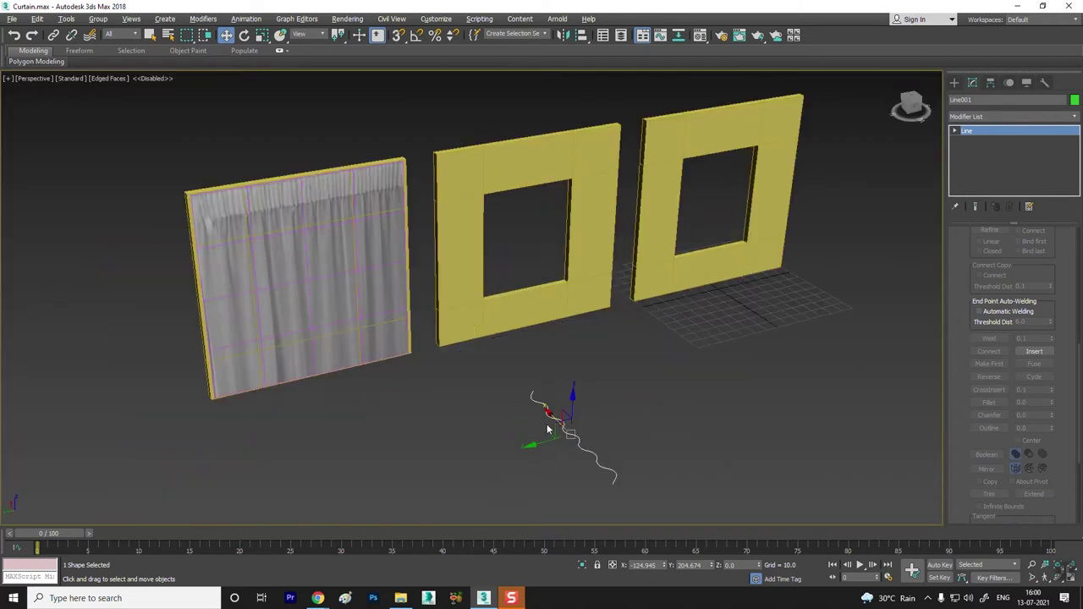
{"action": "key", "text": "e"}
{"action": "left_click", "coordinate": [417, 35]}
{"action": "right_click", "coordinate": [416, 34]}
{"action": "double_click", "coordinate": [542, 303]}
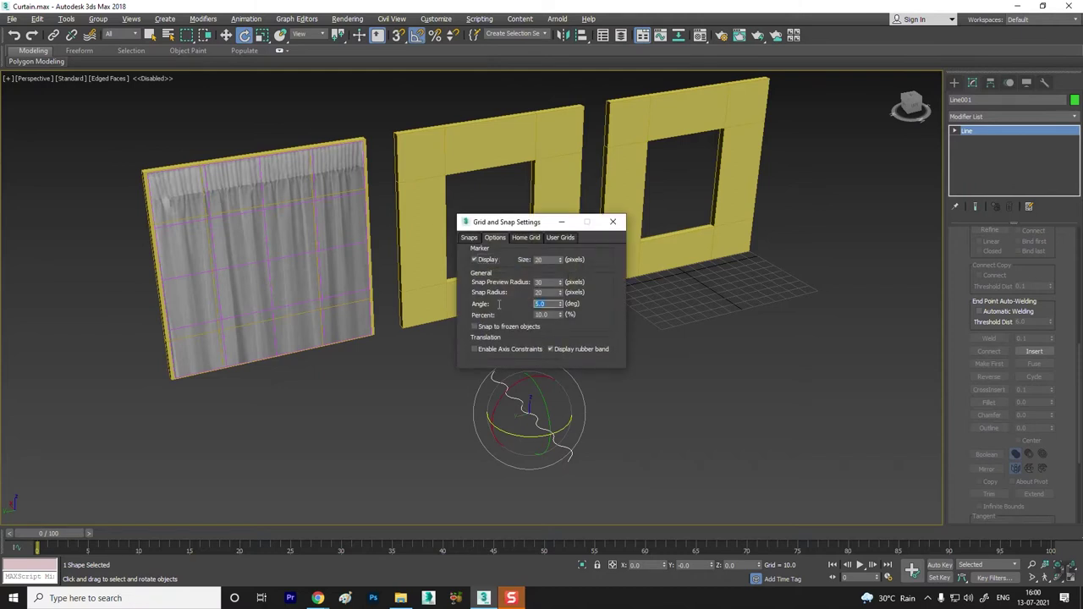
{"action": "left_click", "coordinate": [613, 221]}
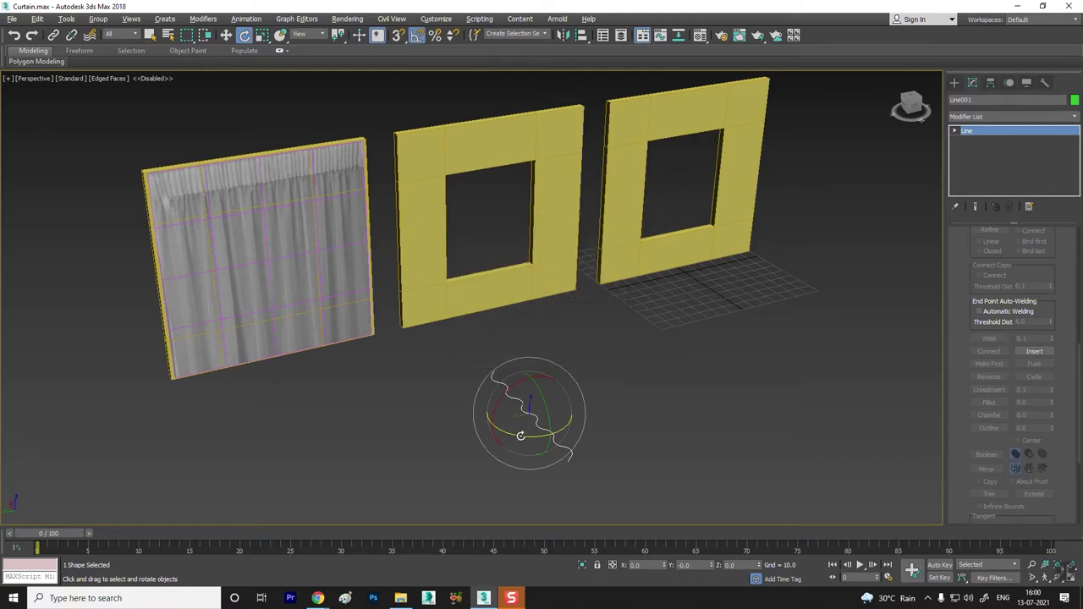
{"action": "left_click_drag", "start_coordinate": [516, 435], "coordinate": [511, 434]}
Step: Move the line up and sideways onto the top of the middle window frame
{"action": "key", "text": "w"}
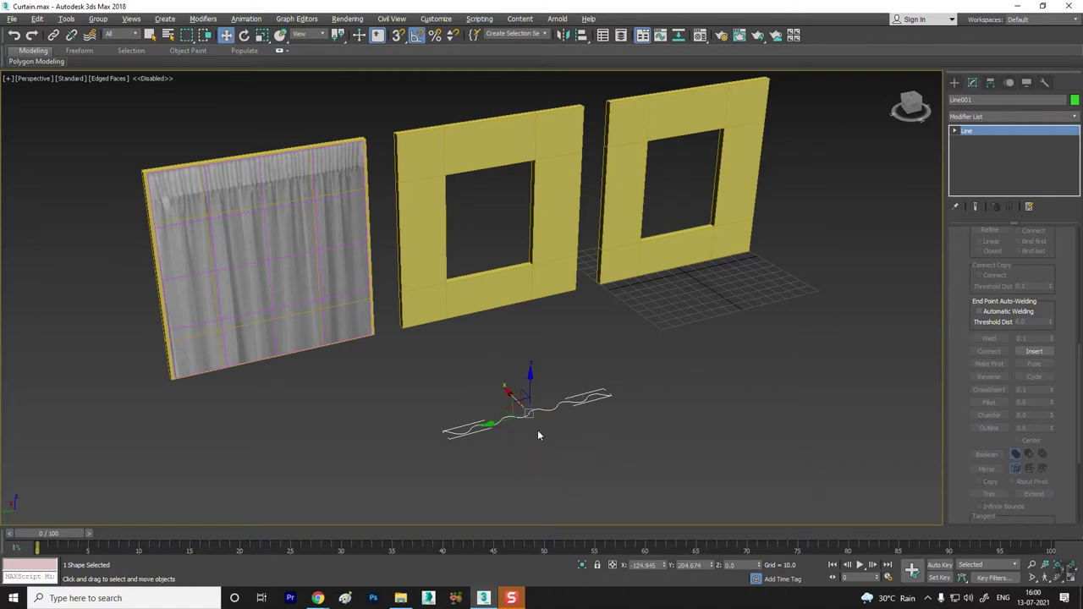
{"action": "left_click_drag", "start_coordinate": [530, 377], "coordinate": [483, 250]}
{"action": "middle_click_drag", "start_coordinate": [483, 251], "coordinate": [540, 147], "text": "alt"}
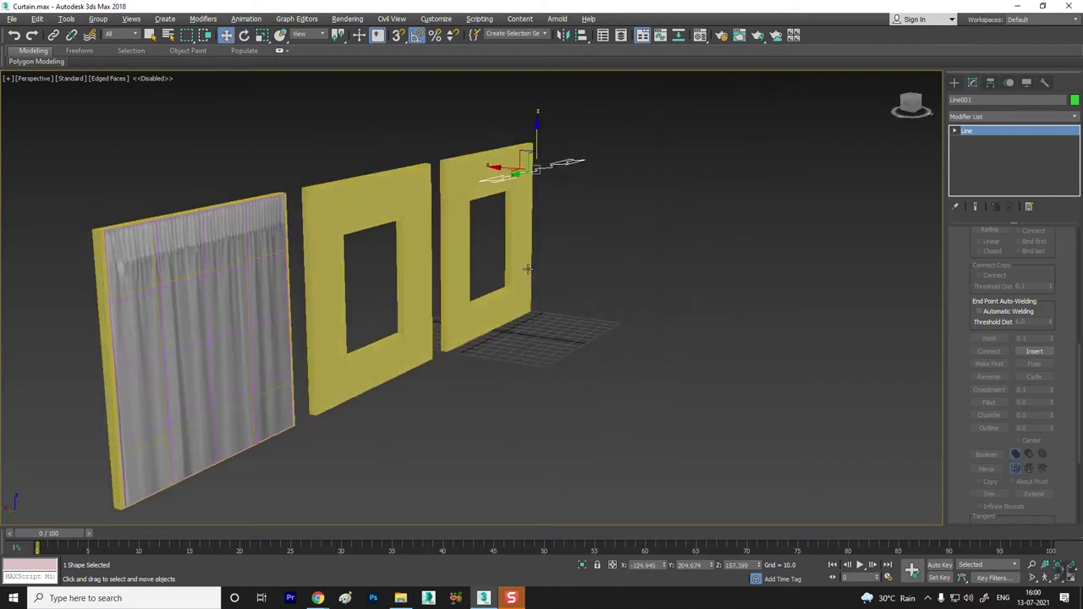
{"action": "key", "text": "alt+w"}
{"action": "mouse_move", "coordinate": [624, 126]}
{"action": "middle_mouse_down"}
{"action": "mouse_move", "coordinate": [613, 152]}
{"action": "mouse_move", "coordinate": [685, 160]}
{"action": "middle_mouse_up"}
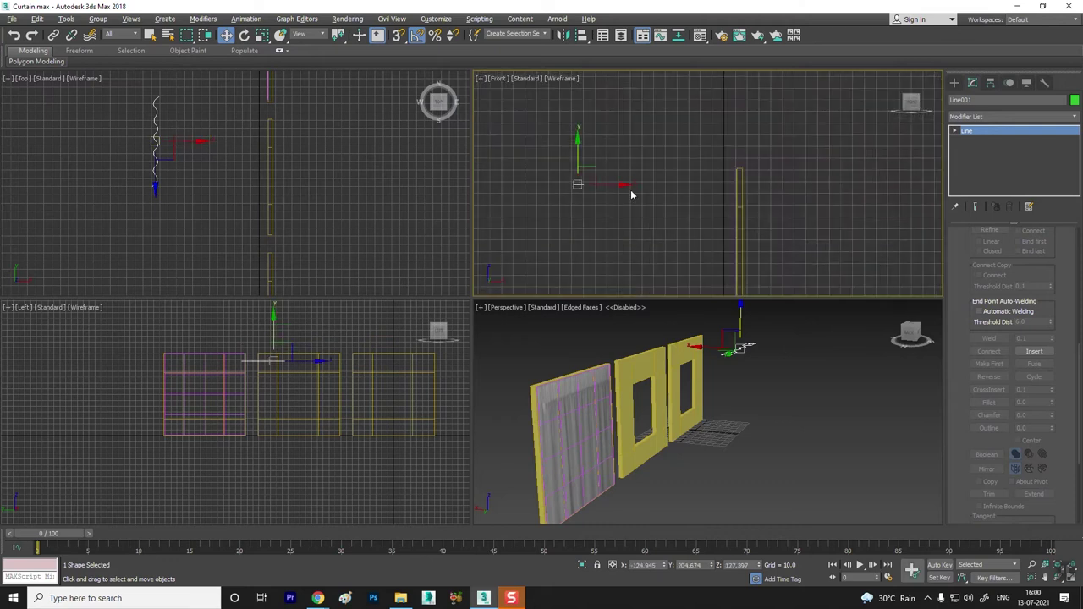
{"action": "mouse_move", "coordinate": [618, 183]}
{"action": "left_mouse_down"}
{"action": "mouse_move", "coordinate": [746, 181]}
{"action": "mouse_move", "coordinate": [759, 197]}
{"action": "left_mouse_up"}
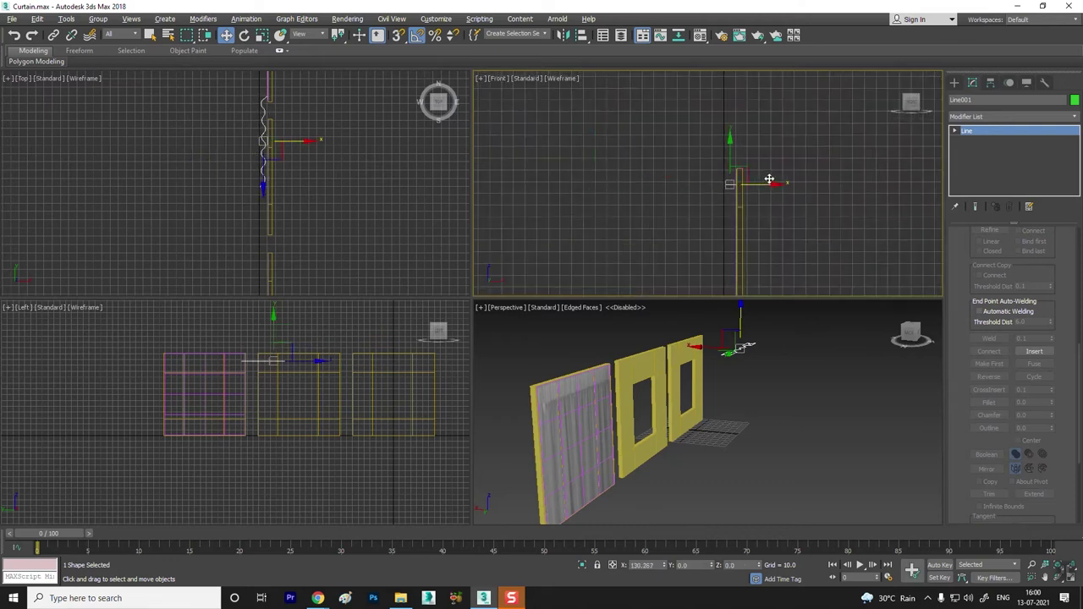
{"action": "scroll", "coordinate": [718, 95], "scroll_direction": "down", "scroll_amount": 5}
{"action": "left_click_drag", "start_coordinate": [720, 79], "coordinate": [720, 99]}
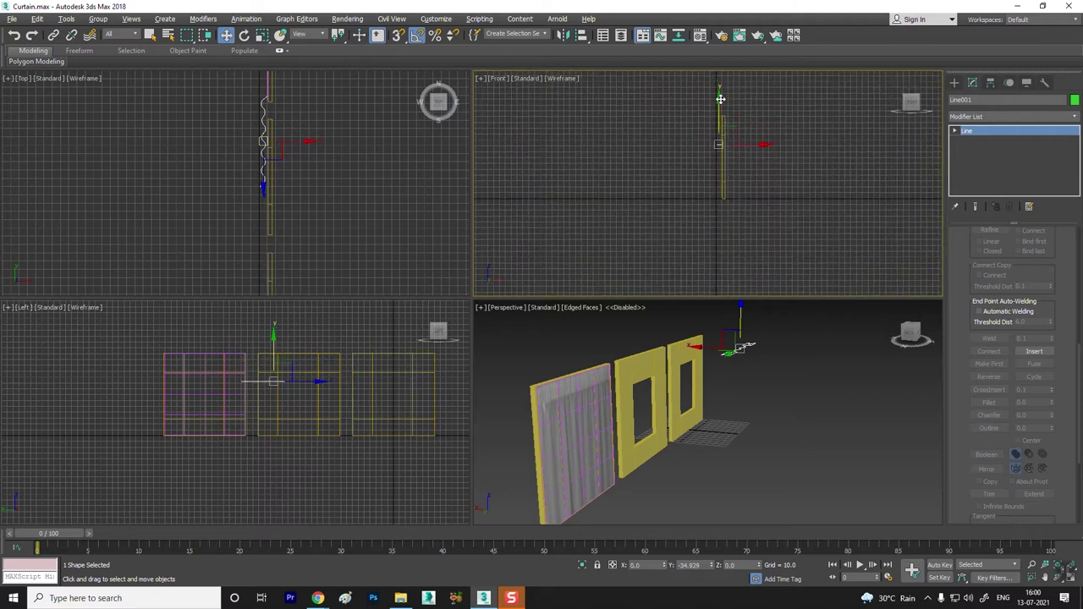
{"action": "scroll", "coordinate": [296, 380], "scroll_direction": "up", "scroll_amount": 4}
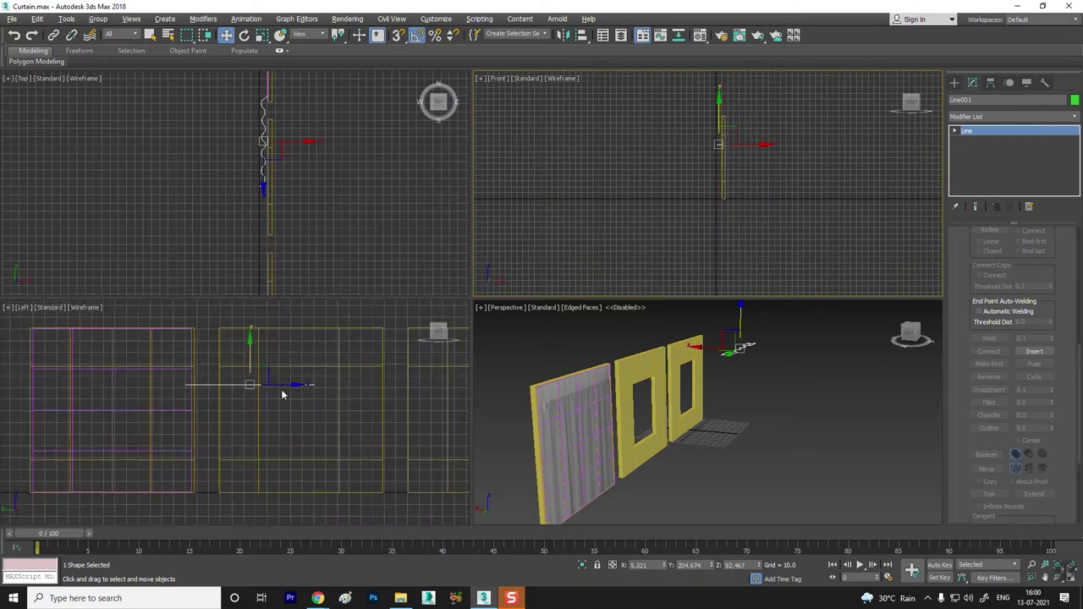
{"action": "left_click_drag", "start_coordinate": [331, 381], "coordinate": [309, 292]}
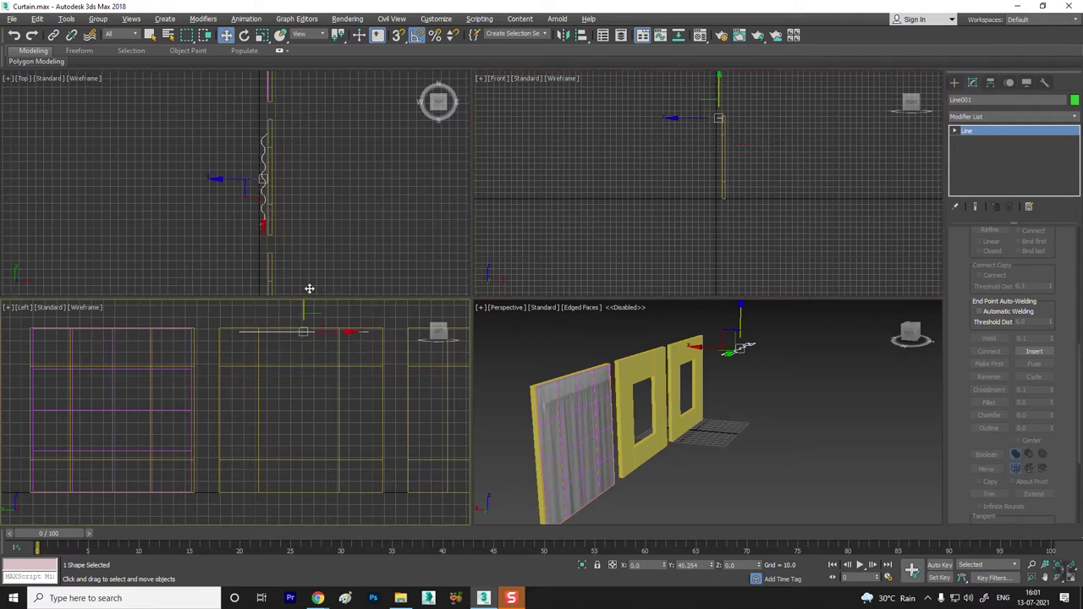
{"action": "left_click_drag", "start_coordinate": [338, 334], "coordinate": [333, 336]}
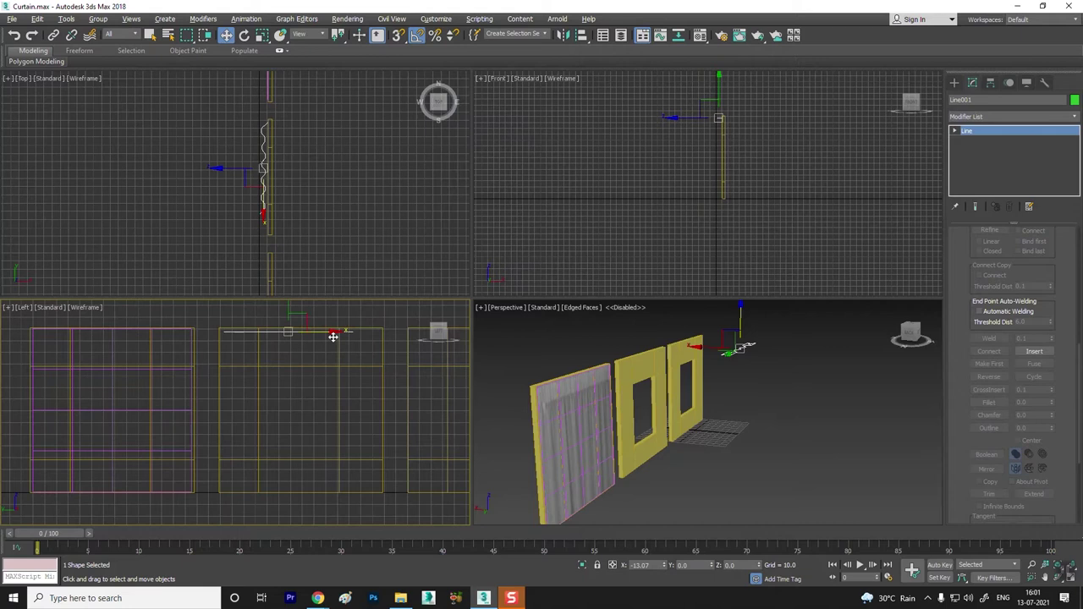
{"action": "key", "text": "alt+w"}
{"action": "middle_click_drag", "start_coordinate": [627, 395], "coordinate": [348, 245], "text": "alt"}
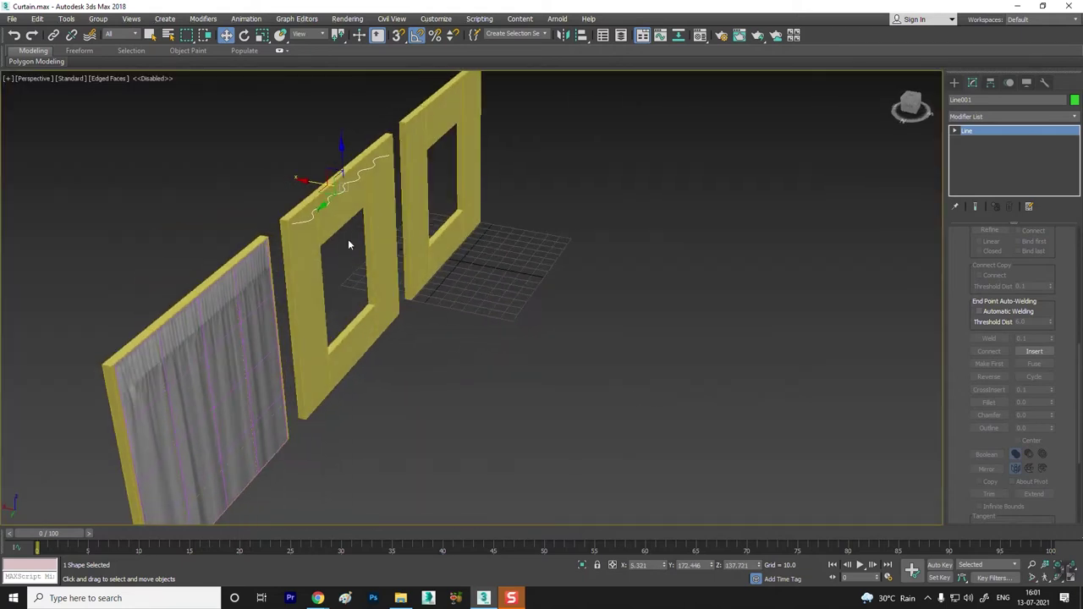
Step: Add an Extrude modifier with Amount -135.0 so the line hangs as curtain folds
{"action": "left_click", "coordinate": [974, 119]}
{"action": "key", "text": "e"}
{"action": "key", "text": "x"}
{"action": "left_click", "coordinate": [971, 128]}
{"action": "middle_click_drag", "start_coordinate": [838, 172], "coordinate": [510, 310], "text": "alt"}
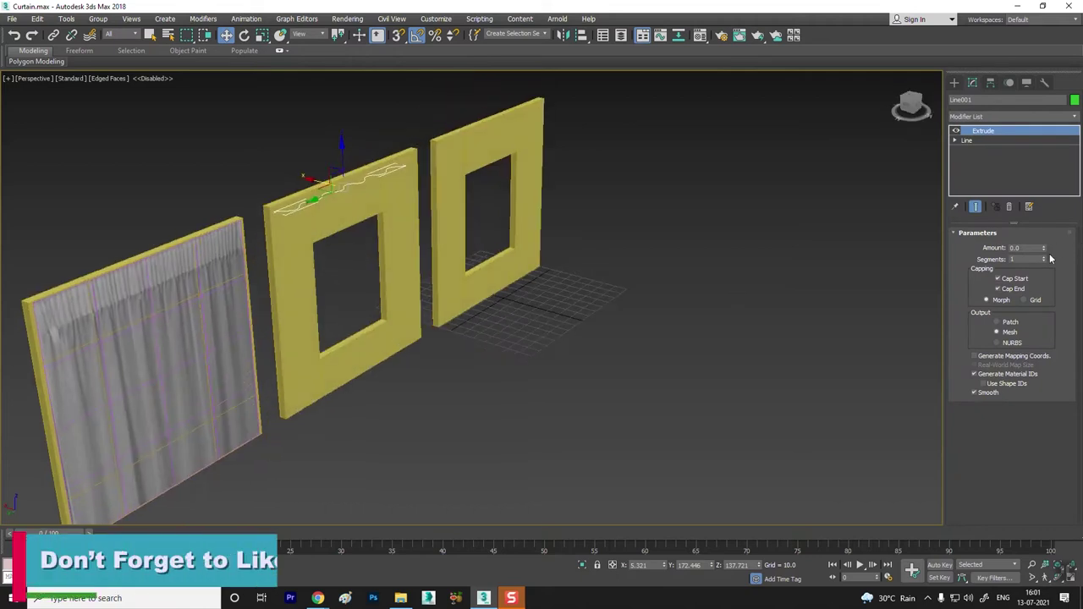
{"action": "left_click_drag", "start_coordinate": [1044, 251], "coordinate": [1053, 398]}
Step: Hide edged faces with F4 and reselect the green curtain
{"action": "scroll", "coordinate": [485, 280], "scroll_direction": "up", "scroll_amount": 5}
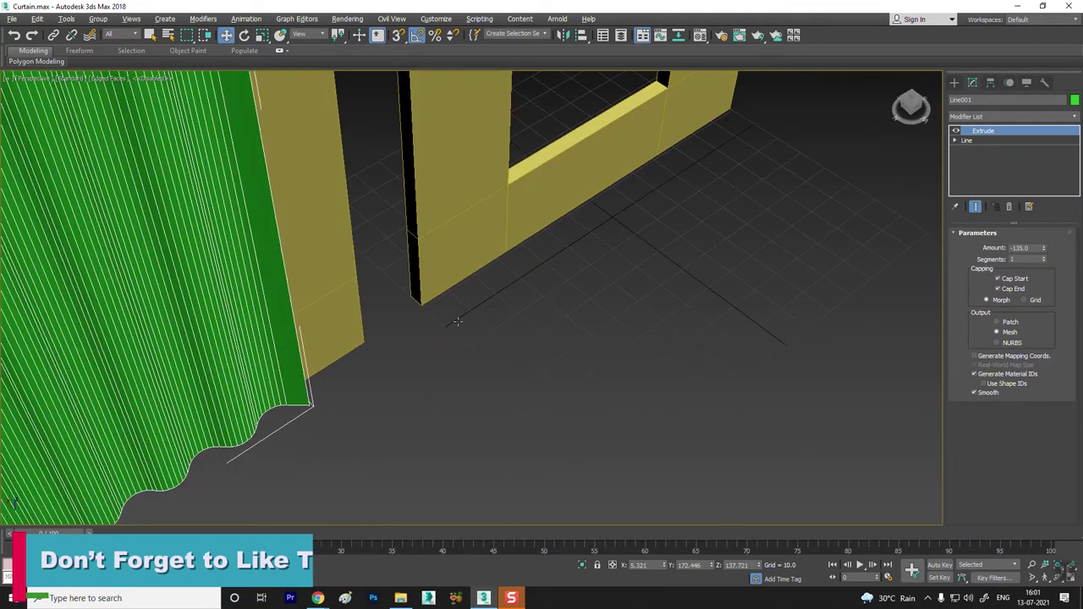
{"action": "scroll", "coordinate": [266, 330], "scroll_direction": "up", "scroll_amount": 4}
{"action": "middle_click_drag", "start_coordinate": [267, 330], "coordinate": [382, 113], "text": "alt"}
{"action": "left_click", "coordinate": [449, 350]}
{"action": "mouse_move", "coordinate": [449, 350]}
{"action": "middle_mouse_down", "text": "alt"}
{"action": "mouse_move", "coordinate": [418, 297]}
{"action": "mouse_move", "coordinate": [377, 289]}
{"action": "mouse_move", "coordinate": [426, 277]}
{"action": "mouse_move", "coordinate": [495, 333]}
{"action": "mouse_move", "coordinate": [514, 367]}
{"action": "mouse_move", "coordinate": [460, 353]}
{"action": "mouse_move", "coordinate": [459, 329]}
{"action": "mouse_move", "coordinate": [476, 367]}
{"action": "mouse_move", "coordinate": [522, 347]}
{"action": "mouse_move", "coordinate": [464, 341]}
{"action": "mouse_move", "coordinate": [488, 339]}
{"action": "mouse_move", "coordinate": [498, 355]}
{"action": "middle_mouse_up", "text": "alt"}
{"action": "key", "text": "F4"}
{"action": "left_click", "coordinate": [443, 304]}
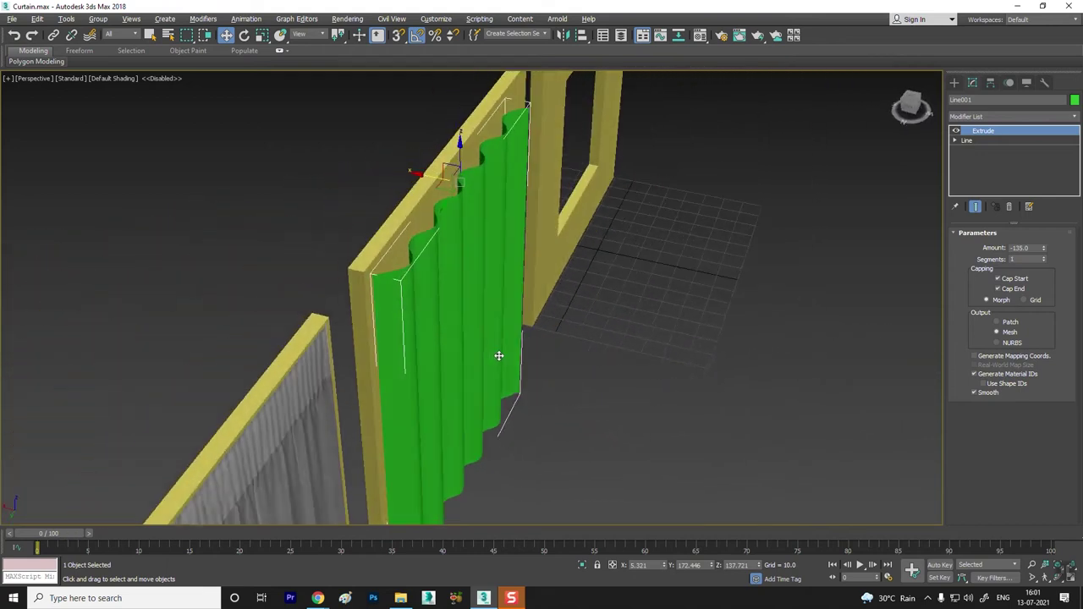
{"action": "left_click", "coordinate": [953, 83]}
Step: Create a thin cylinder and rotate it to lie horizontally
{"action": "left_click", "coordinate": [955, 99]}
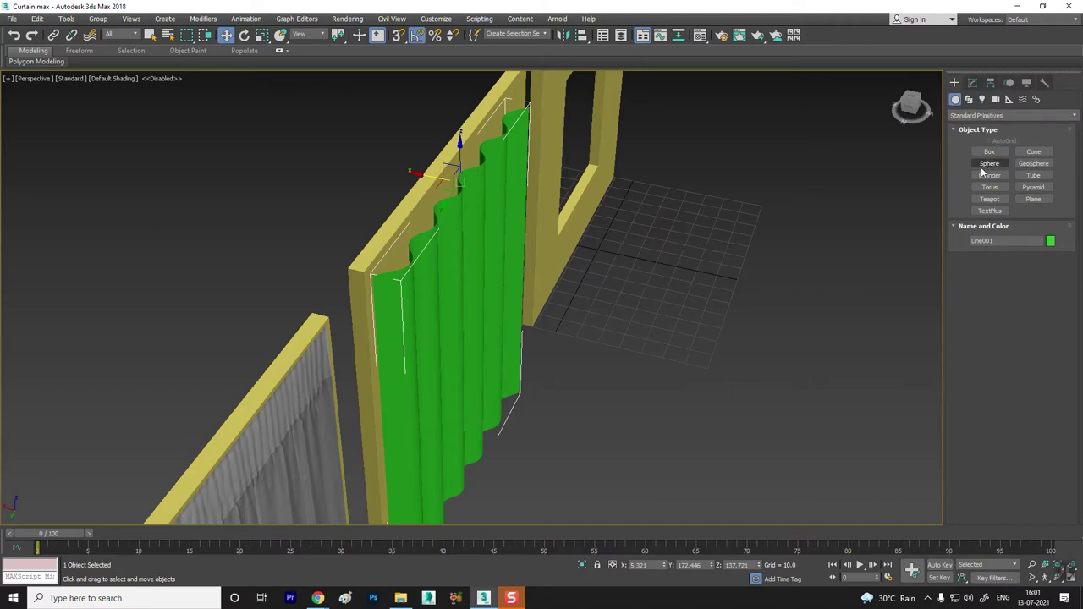
{"action": "left_click", "coordinate": [988, 163]}
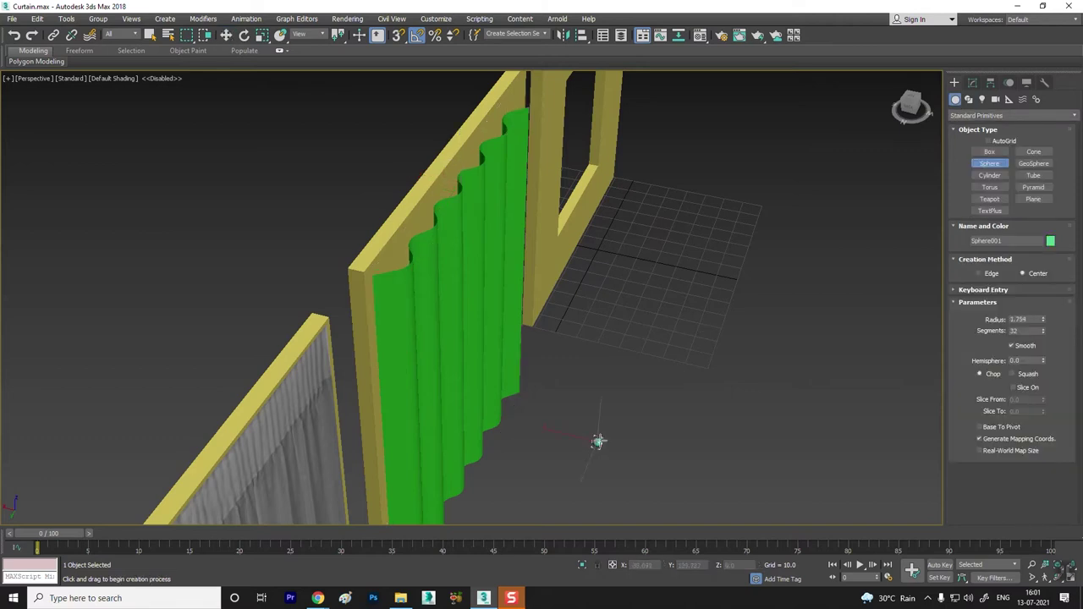
{"action": "left_click", "coordinate": [992, 175]}
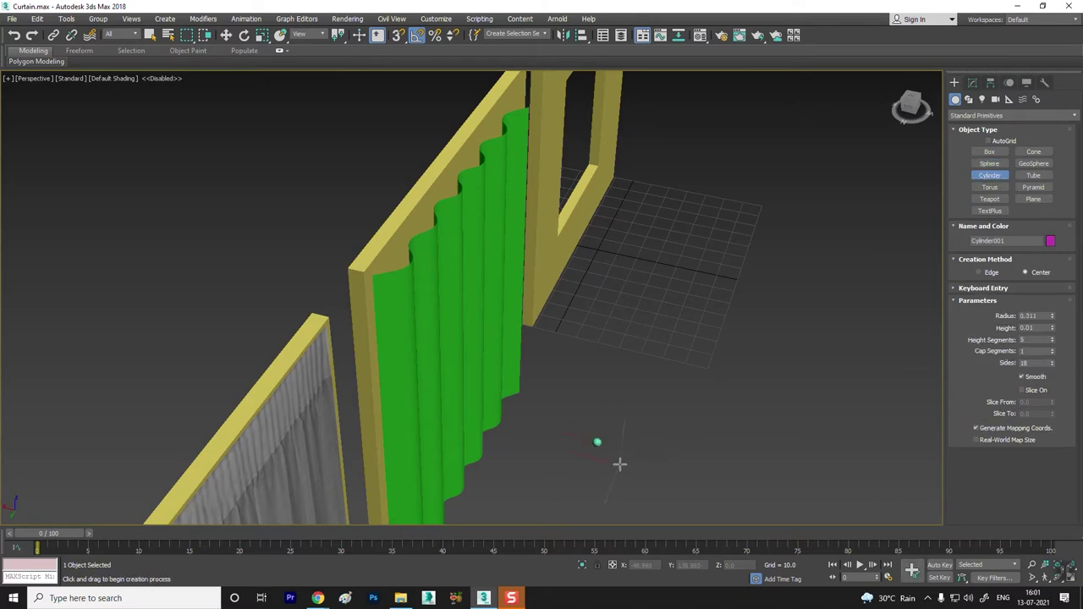
{"action": "left_click_drag", "start_coordinate": [632, 471], "coordinate": [633, 470]}
{"action": "left_click", "coordinate": [657, 133]}
{"action": "mouse_move", "coordinate": [657, 133]}
{"action": "middle_mouse_down", "text": "alt"}
{"action": "mouse_move", "coordinate": [629, 426]}
{"action": "mouse_move", "coordinate": [657, 455]}
{"action": "mouse_move", "coordinate": [660, 430]}
{"action": "middle_mouse_up", "text": "alt"}
{"action": "key", "text": "e"}
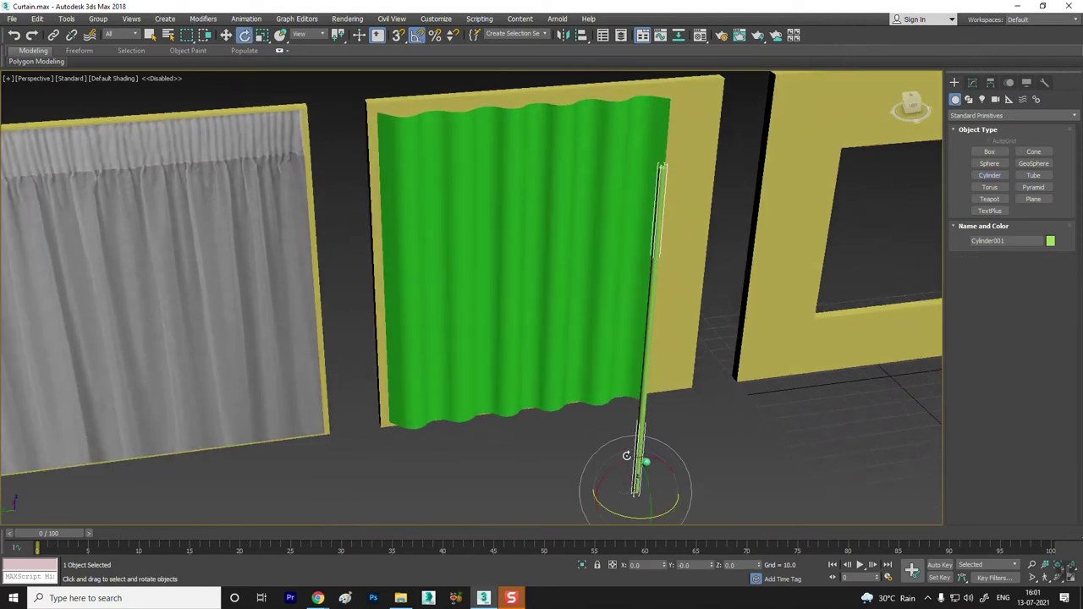
{"action": "left_click_drag", "start_coordinate": [619, 465], "coordinate": [626, 463]}
Step: Move the horizontal rod up onto the top edge of the green curtain
{"action": "key", "text": "w"}
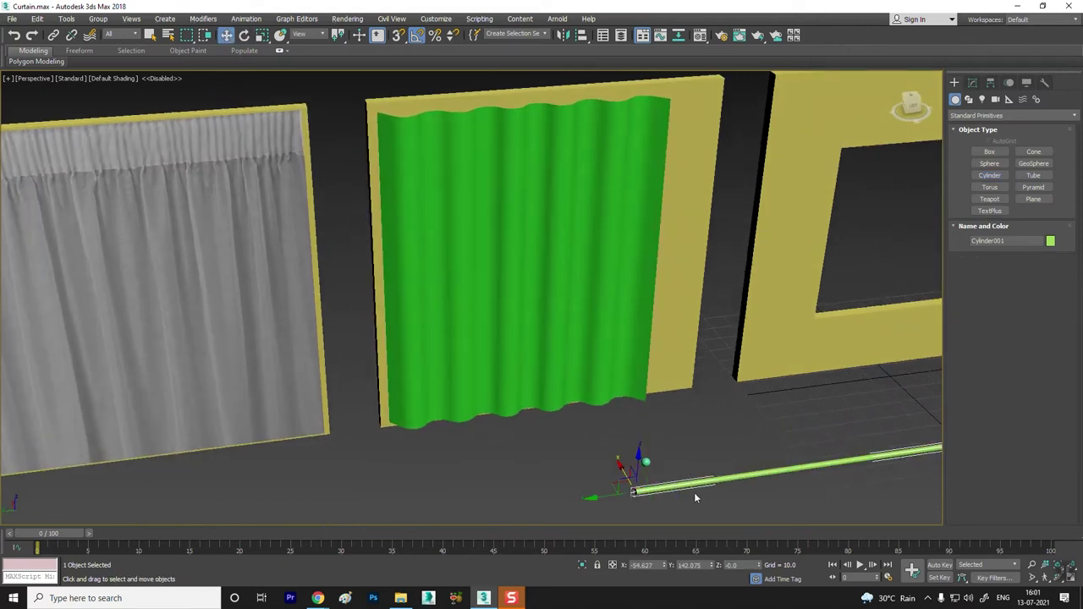
{"action": "left_click_drag", "start_coordinate": [599, 500], "coordinate": [398, 513]}
{"action": "mouse_move", "coordinate": [399, 512]}
{"action": "middle_mouse_down", "text": "alt"}
{"action": "mouse_move", "coordinate": [623, 505]}
{"action": "mouse_move", "coordinate": [656, 374]}
{"action": "middle_mouse_up", "text": "alt"}
{"action": "left_click_drag", "start_coordinate": [556, 489], "coordinate": [380, 497]}
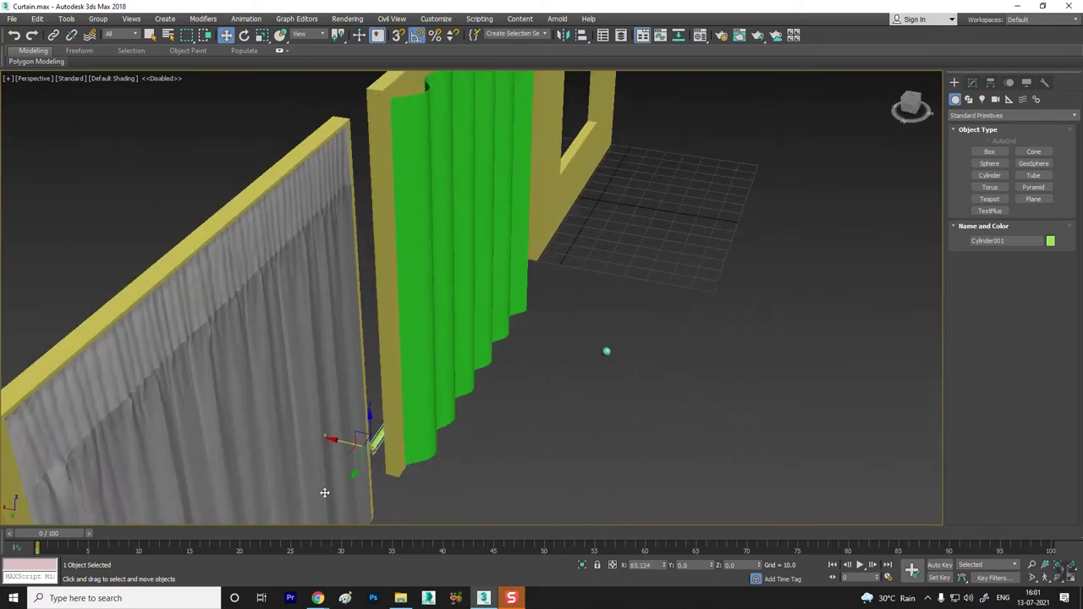
{"action": "mouse_move", "coordinate": [485, 491]}
{"action": "middle_mouse_down", "text": "alt"}
{"action": "mouse_move", "coordinate": [473, 397]}
{"action": "mouse_move", "coordinate": [474, 454]}
{"action": "middle_mouse_up", "text": "alt"}
{"action": "scroll", "coordinate": [473, 397], "scroll_direction": "down", "scroll_amount": 5}
{"action": "left_click_drag", "start_coordinate": [402, 429], "coordinate": [438, 289]}
{"action": "middle_click_drag", "start_coordinate": [437, 289], "coordinate": [459, 377], "text": "alt"}
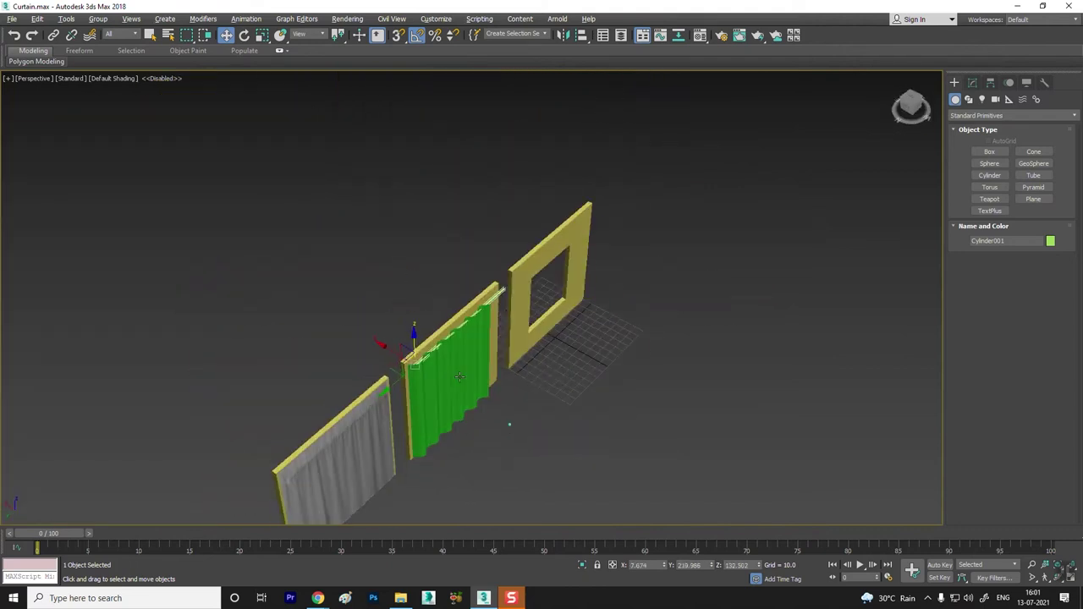
{"action": "scroll", "coordinate": [440, 310], "scroll_direction": "up", "scroll_amount": 3}
{"action": "scroll", "coordinate": [445, 304], "scroll_direction": "up", "scroll_amount": 2}
{"action": "scroll", "coordinate": [440, 303], "scroll_direction": "up", "scroll_amount": 2}
{"action": "mouse_move", "coordinate": [343, 291]}
{"action": "middle_mouse_down", "text": "alt"}
{"action": "mouse_move", "coordinate": [338, 271]}
{"action": "mouse_move", "coordinate": [342, 300]}
{"action": "middle_mouse_up", "text": "alt"}
{"action": "left_click_drag", "start_coordinate": [326, 304], "coordinate": [338, 298]}
{"action": "mouse_move", "coordinate": [338, 298]}
{"action": "middle_mouse_down", "text": "alt"}
{"action": "mouse_move", "coordinate": [254, 254]}
{"action": "mouse_move", "coordinate": [234, 281]}
{"action": "middle_mouse_up", "text": "alt"}
{"action": "mouse_move", "coordinate": [249, 256]}
{"action": "left_mouse_down"}
{"action": "mouse_move", "coordinate": [181, 283]}
{"action": "mouse_move", "coordinate": [193, 291]}
{"action": "left_mouse_up"}
{"action": "mouse_move", "coordinate": [193, 290]}
{"action": "middle_mouse_down", "text": "alt"}
{"action": "mouse_move", "coordinate": [423, 281]}
{"action": "mouse_move", "coordinate": [550, 369]}
{"action": "middle_mouse_up", "text": "alt"}
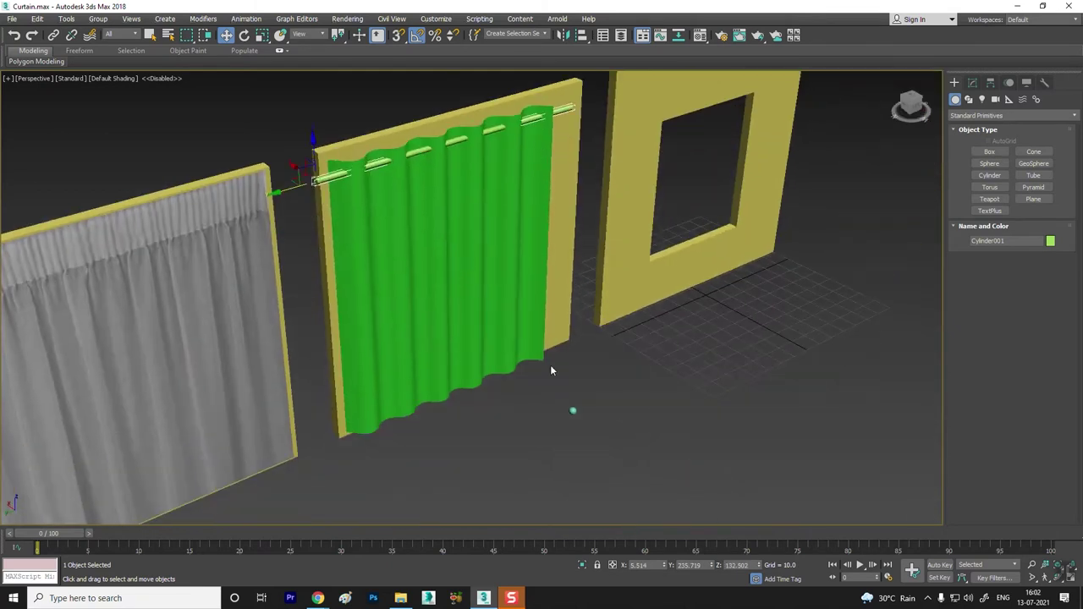
Step: Change the curtain rod's object colour to purple
{"action": "left_click", "coordinate": [669, 423]}
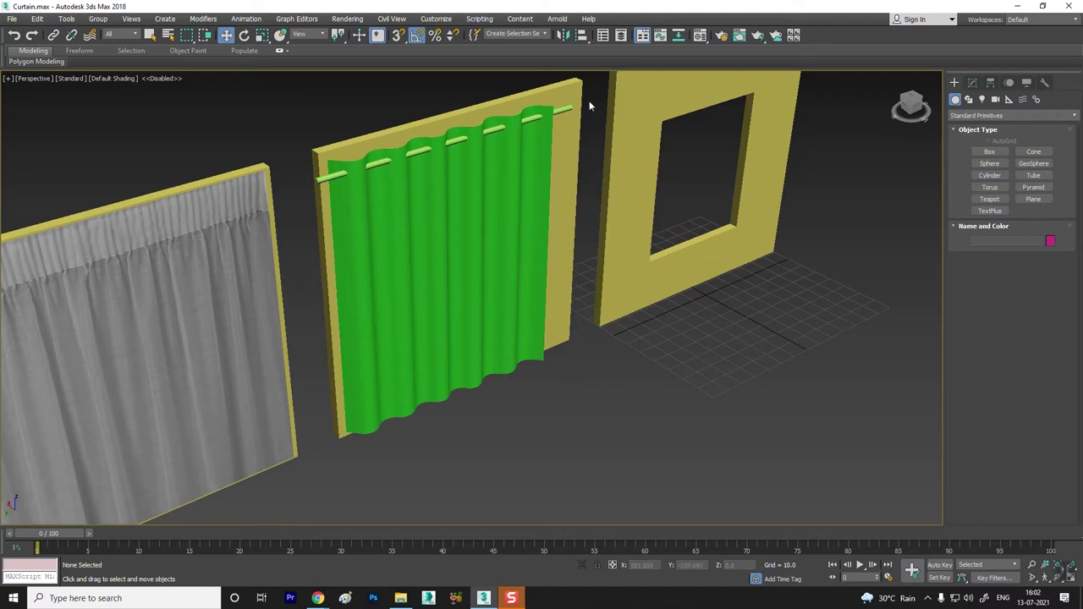
{"action": "left_click", "coordinate": [561, 110]}
{"action": "left_click", "coordinate": [1051, 242]}
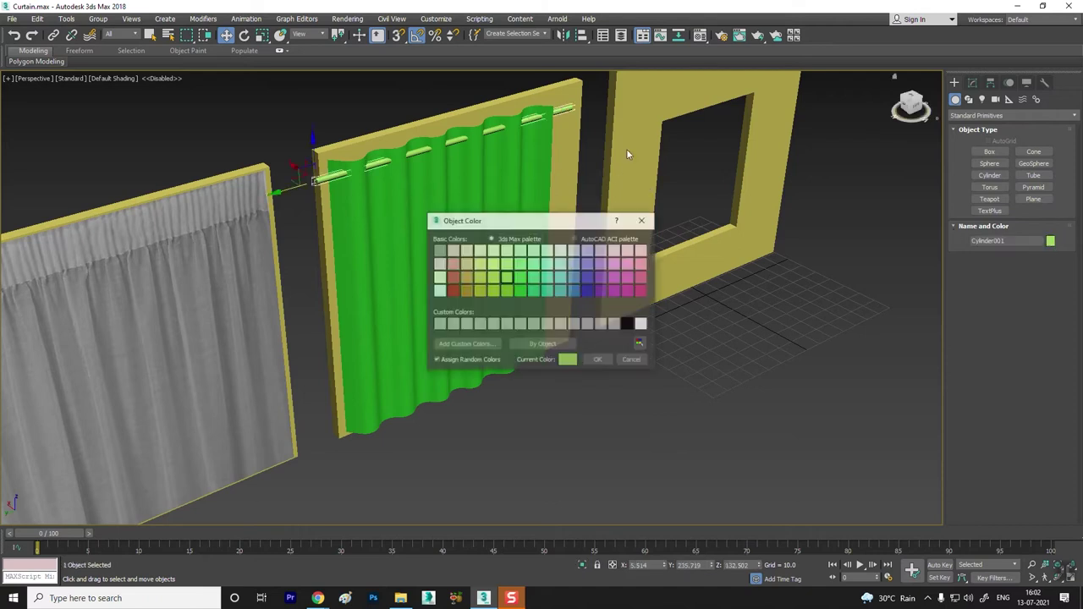
{"action": "left_click", "coordinate": [598, 360]}
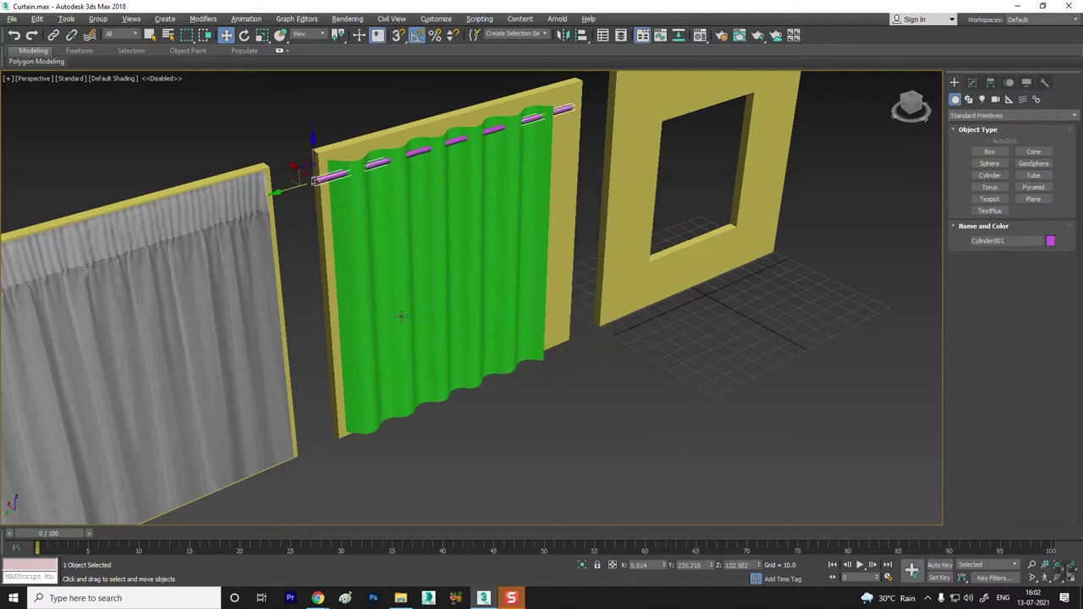
Step: Apply the grey Curtains_BUMP.jpg fabric material to the green curtain
{"action": "middle_click_drag", "start_coordinate": [473, 304], "coordinate": [390, 297], "text": "alt"}
{"action": "left_click", "coordinate": [435, 264]}
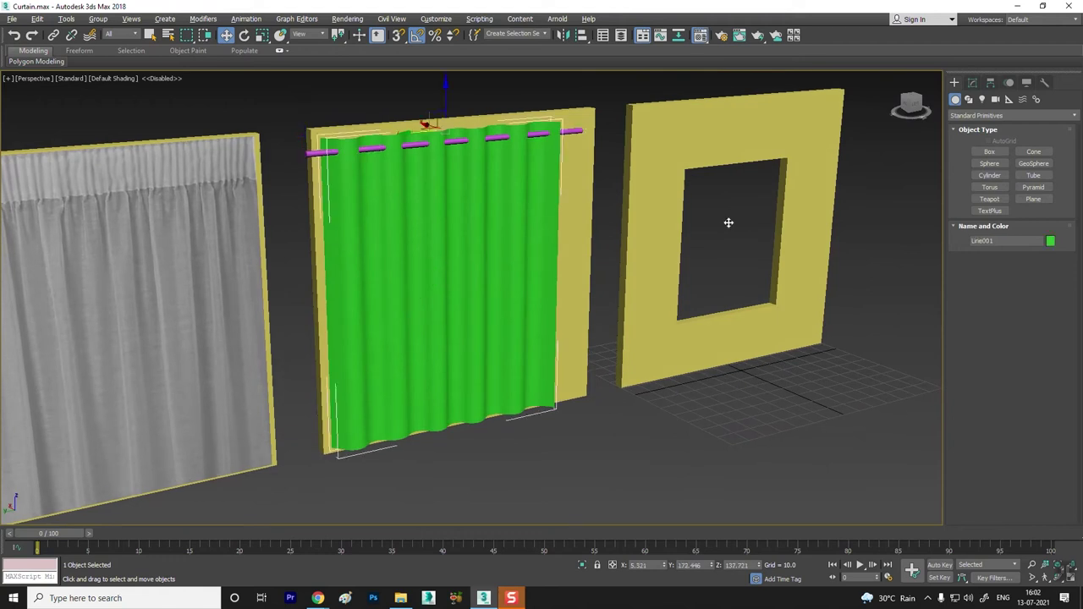
{"action": "key", "text": "m"}
{"action": "left_click_drag", "start_coordinate": [478, 216], "coordinate": [480, 244]}
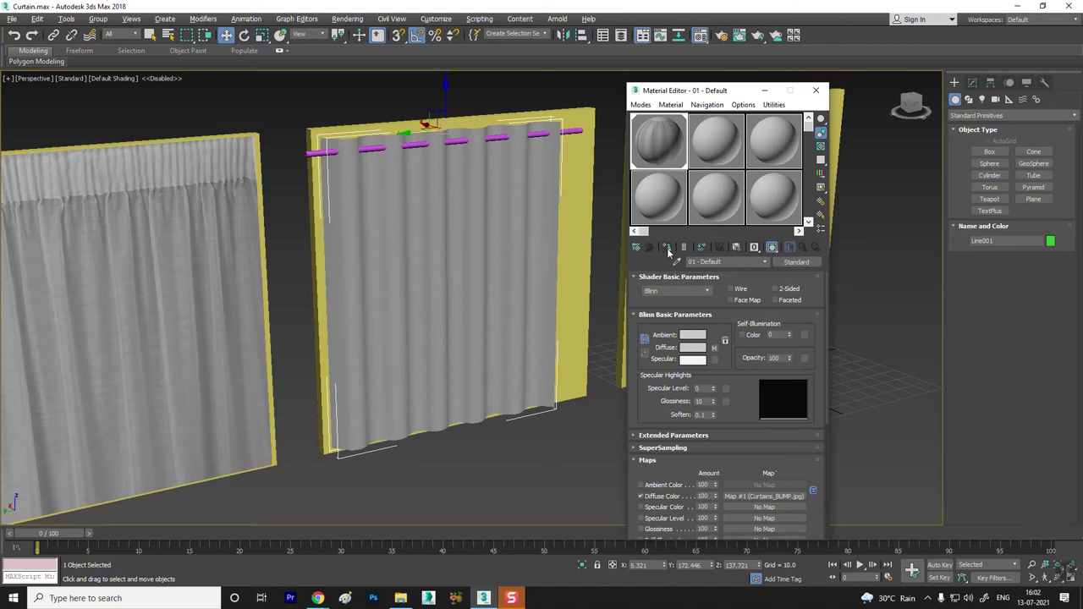
Step: Show the fabric texture in the viewport and add Box UVW mapping to the curtain
{"action": "left_click", "coordinate": [753, 246]}
{"action": "left_click", "coordinate": [773, 246]}
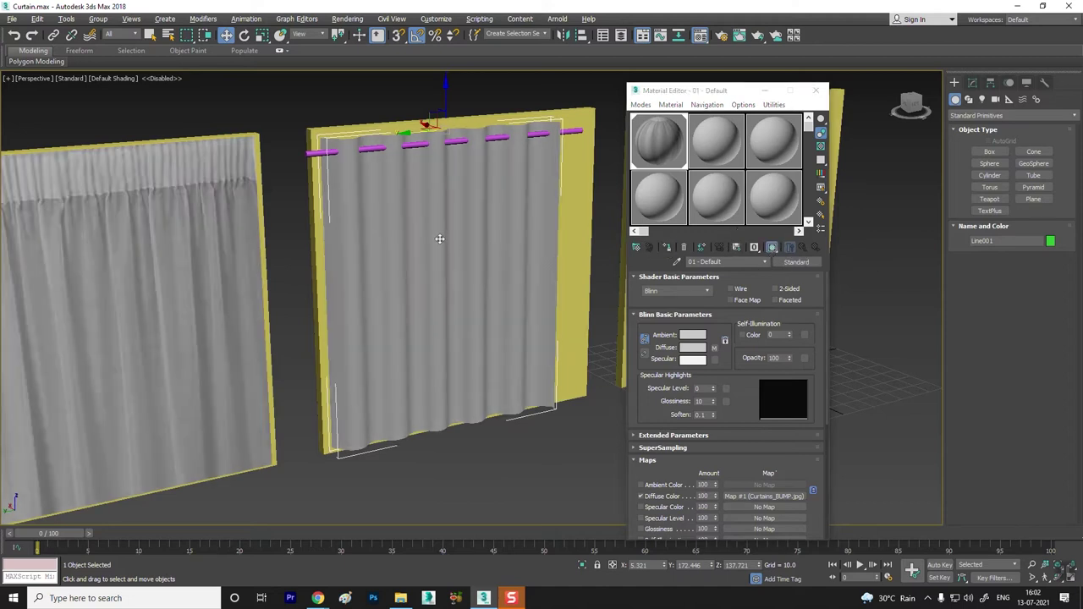
{"action": "left_click", "coordinate": [972, 82]}
{"action": "left_click", "coordinate": [990, 116]}
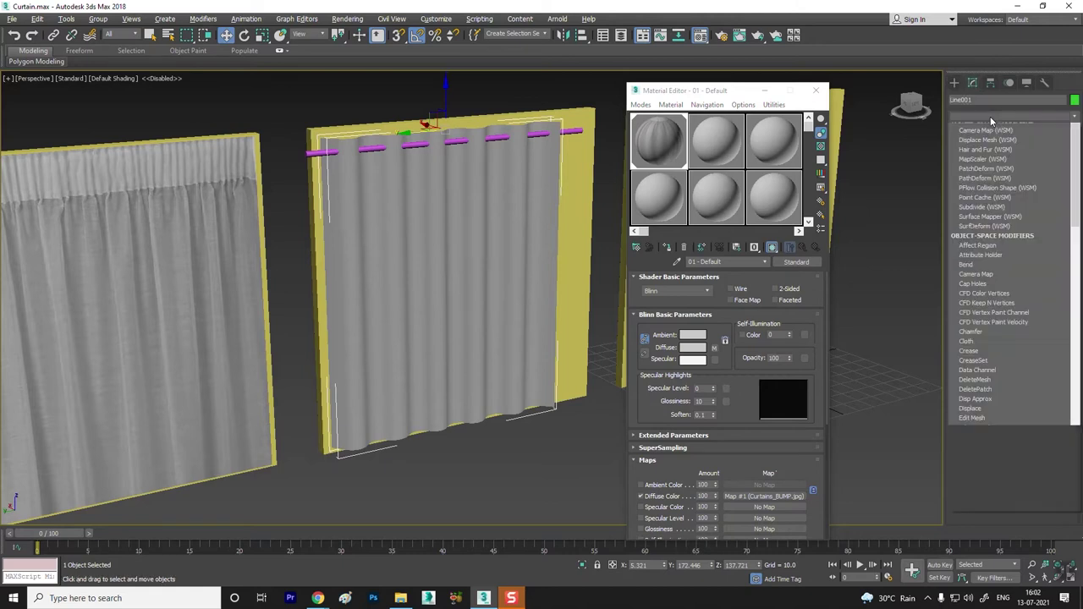
{"action": "key", "text": "u"}
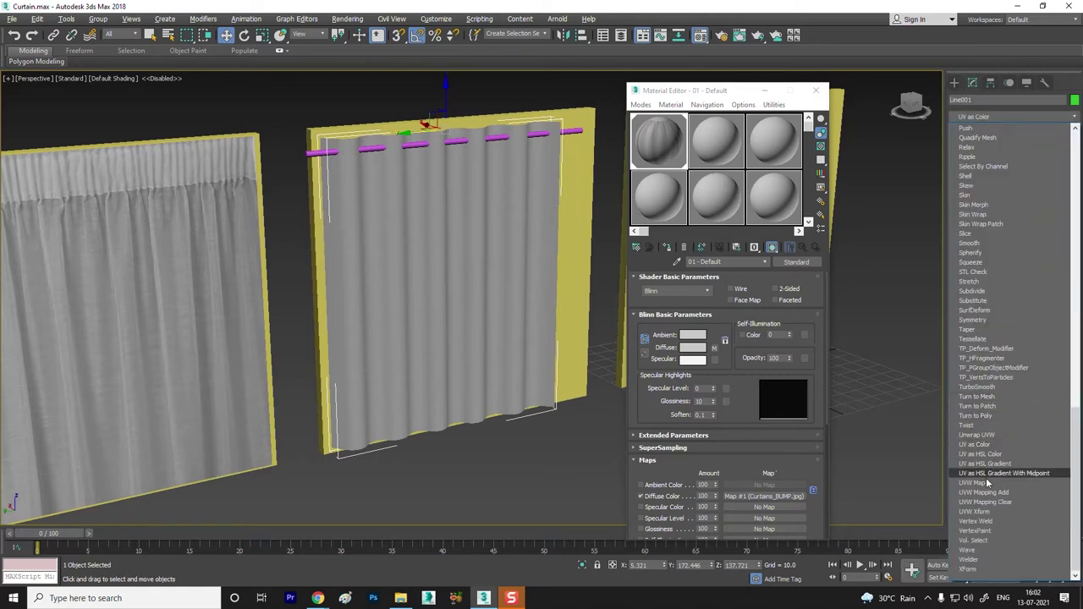
{"action": "left_click", "coordinate": [985, 482]}
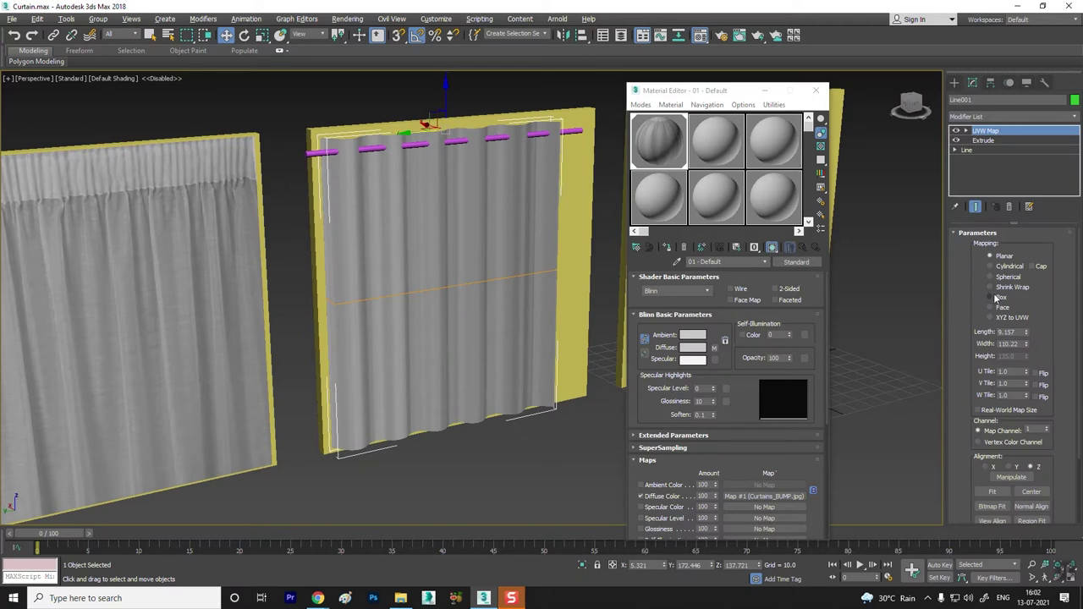
{"action": "left_click", "coordinate": [990, 298]}
Step: Scale the curtain narrower along its width
{"action": "middle_click_drag", "start_coordinate": [441, 292], "coordinate": [467, 312], "text": "alt"}
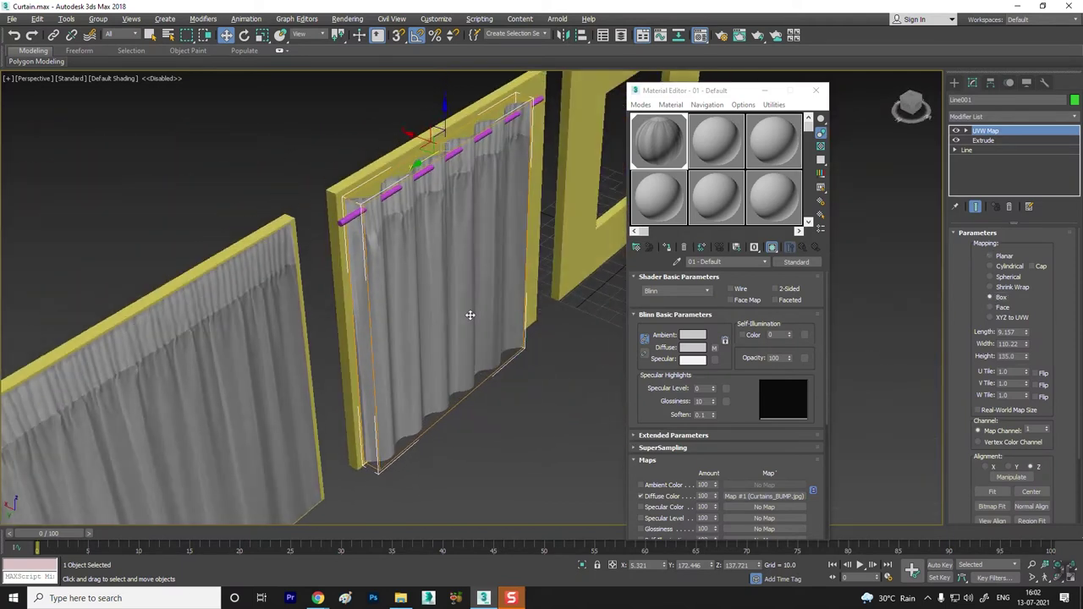
{"action": "scroll", "coordinate": [423, 220], "scroll_direction": "up", "scroll_amount": 5}
{"action": "scroll", "coordinate": [422, 238], "scroll_direction": "down", "scroll_amount": 2}
{"action": "scroll", "coordinate": [423, 212], "scroll_direction": "down", "scroll_amount": 4}
{"action": "mouse_move", "coordinate": [411, 254]}
{"action": "middle_mouse_down", "text": "alt"}
{"action": "mouse_move", "coordinate": [417, 268]}
{"action": "mouse_move", "coordinate": [410, 255]}
{"action": "mouse_move", "coordinate": [520, 273]}
{"action": "mouse_move", "coordinate": [351, 198]}
{"action": "mouse_move", "coordinate": [417, 198]}
{"action": "mouse_move", "coordinate": [453, 245]}
{"action": "mouse_move", "coordinate": [496, 263]}
{"action": "mouse_move", "coordinate": [494, 364]}
{"action": "middle_mouse_up", "text": "alt"}
{"action": "scroll", "coordinate": [453, 245], "scroll_direction": "down", "scroll_amount": 3}
{"action": "key", "text": "r"}
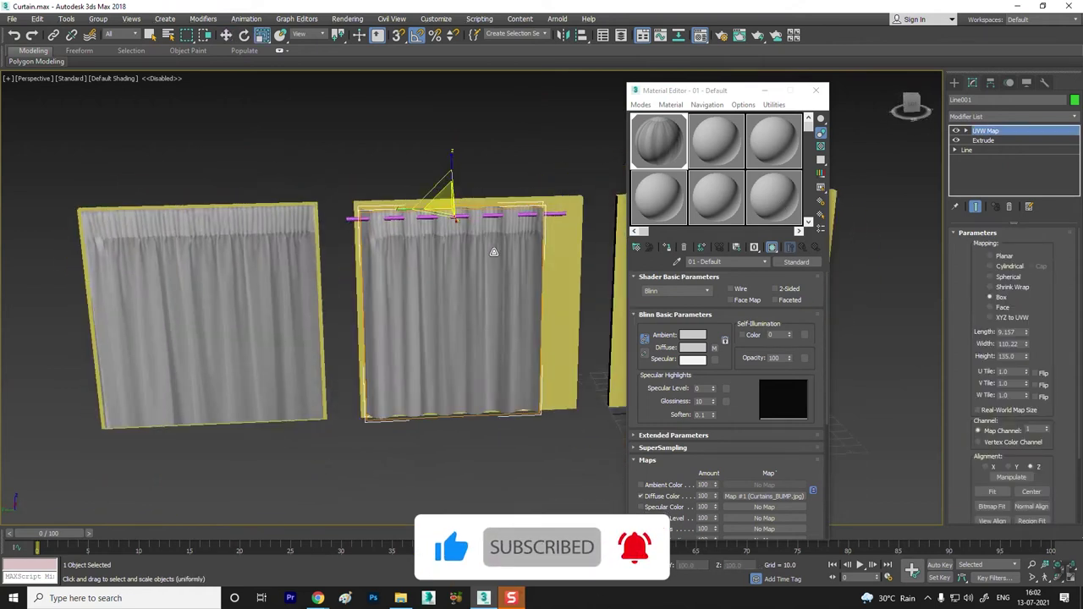
{"action": "mouse_move", "coordinate": [452, 208]}
{"action": "left_mouse_down"}
{"action": "mouse_move", "coordinate": [360, 215]}
{"action": "mouse_move", "coordinate": [474, 223]}
{"action": "left_mouse_up"}
{"action": "key", "text": "w"}
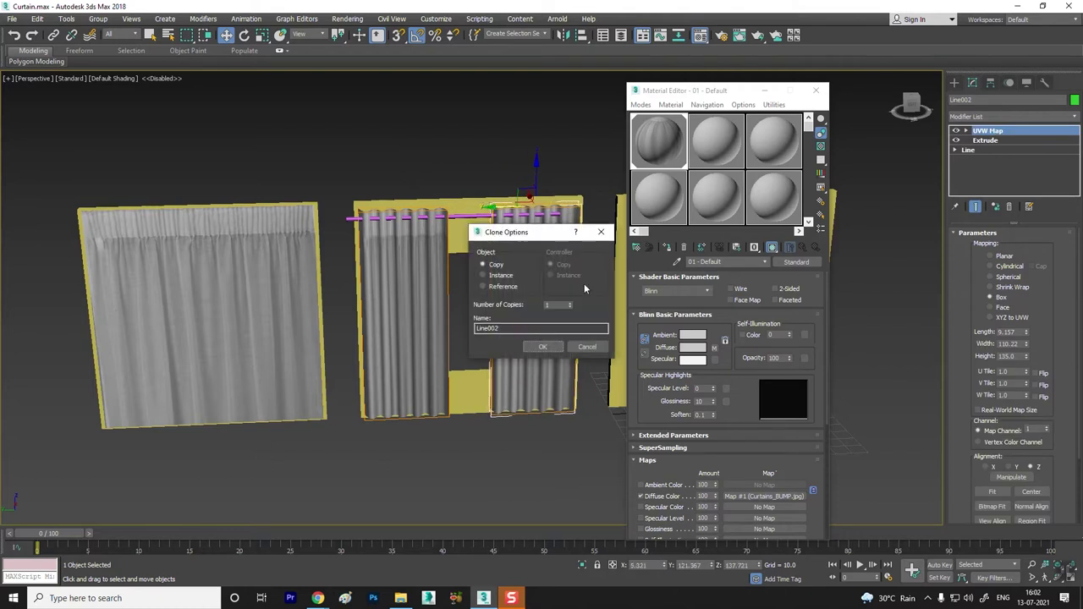
Step: Confirm the Line002 copy and inspect both curtain panels under the purple rod
{"action": "left_click", "coordinate": [543, 347]}
{"action": "left_click", "coordinate": [457, 217]}
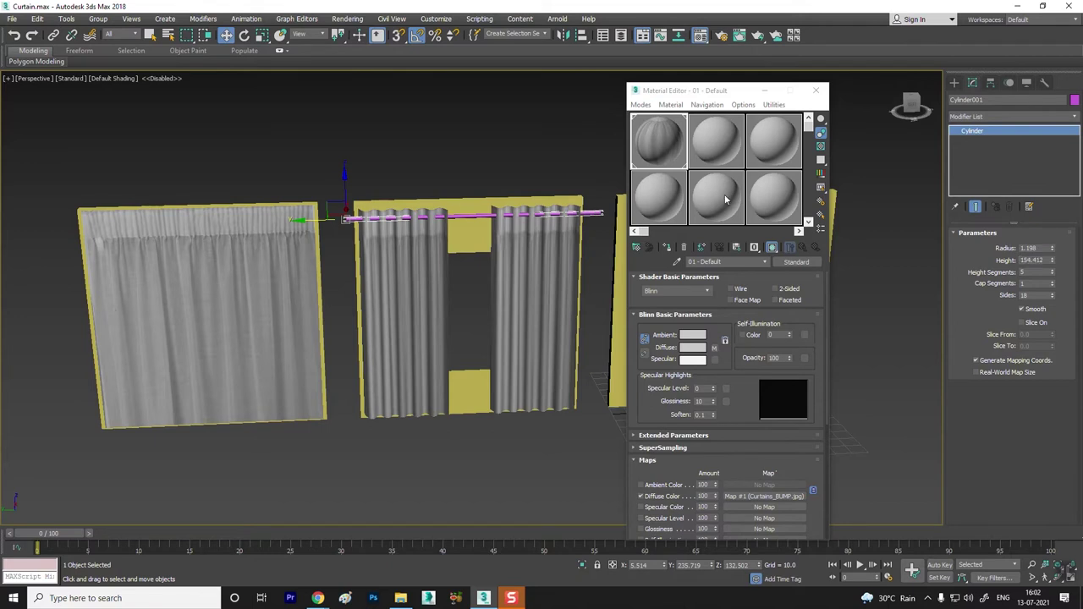
{"action": "left_click", "coordinate": [473, 313]}
{"action": "middle_click_drag", "start_coordinate": [473, 313], "coordinate": [504, 295], "text": "alt"}
{"action": "scroll", "coordinate": [504, 296], "scroll_direction": "up", "scroll_amount": 5}
{"action": "mouse_move", "coordinate": [553, 259]}
{"action": "middle_mouse_down"}
{"action": "mouse_move", "coordinate": [394, 255]}
{"action": "mouse_move", "coordinate": [455, 310]}
{"action": "mouse_move", "coordinate": [373, 289]}
{"action": "middle_mouse_up"}
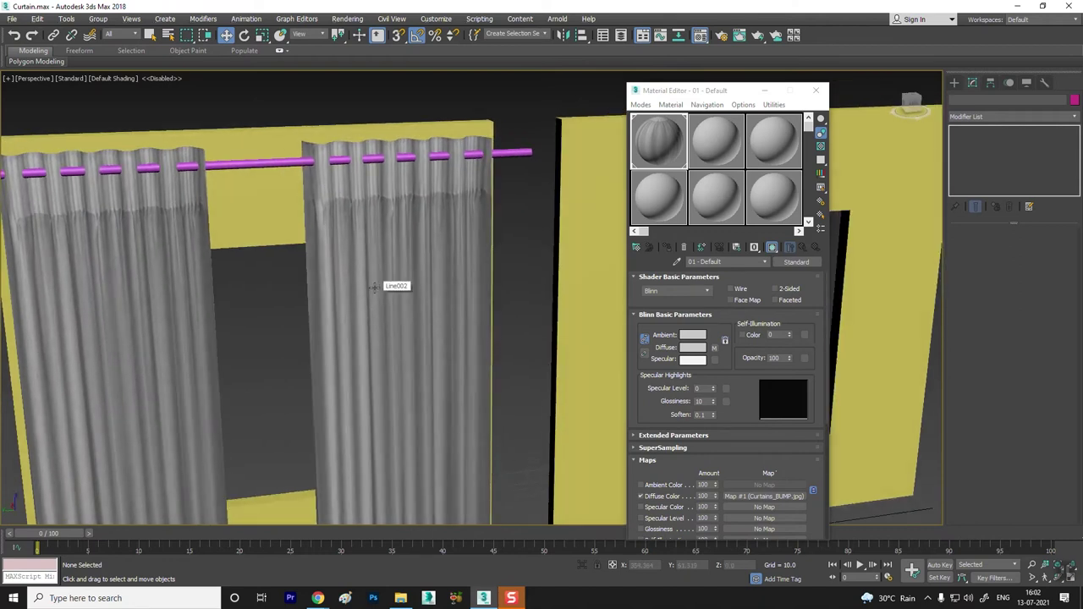
{"action": "scroll", "coordinate": [218, 306], "scroll_direction": "down", "scroll_amount": 6}
{"action": "middle_click_drag", "start_coordinate": [314, 310], "coordinate": [376, 292], "text": "alt"}
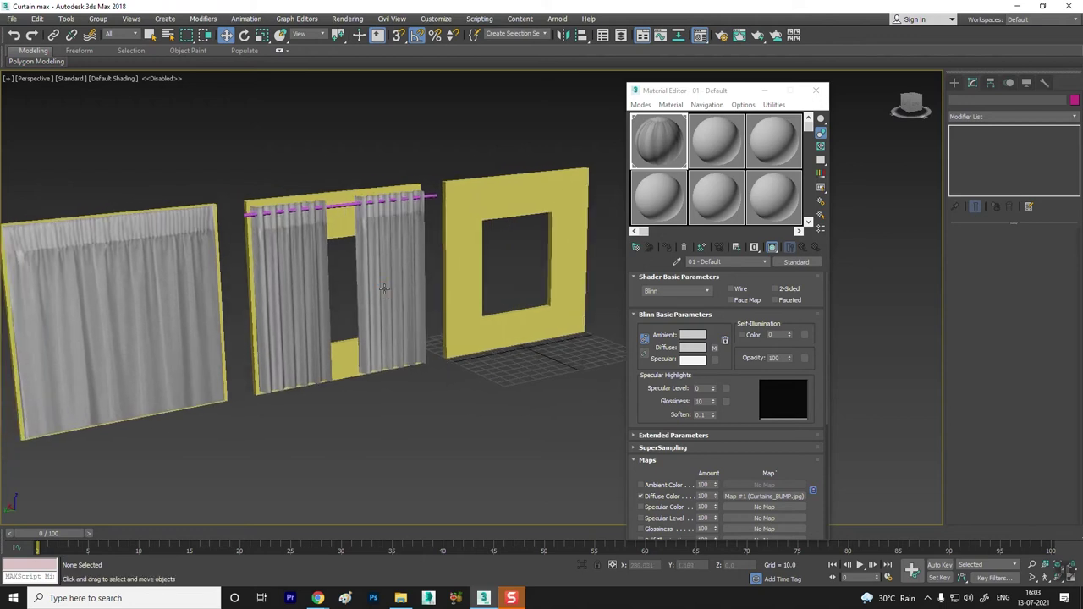
{"action": "left_click", "coordinate": [817, 92]}
Step: Orbit around the three frames and select the empty third frame
{"action": "mouse_move", "coordinate": [611, 253]}
{"action": "middle_mouse_down", "text": "alt"}
{"action": "mouse_move", "coordinate": [662, 254]}
{"action": "mouse_move", "coordinate": [716, 293]}
{"action": "mouse_move", "coordinate": [703, 285]}
{"action": "mouse_move", "coordinate": [614, 312]}
{"action": "middle_mouse_up", "text": "alt"}
{"action": "middle_click_drag", "start_coordinate": [633, 219], "coordinate": [572, 240], "text": "alt"}
{"action": "scroll", "coordinate": [571, 240], "scroll_direction": "up", "scroll_amount": 2}
{"action": "scroll", "coordinate": [571, 240], "scroll_direction": "down", "scroll_amount": 2}
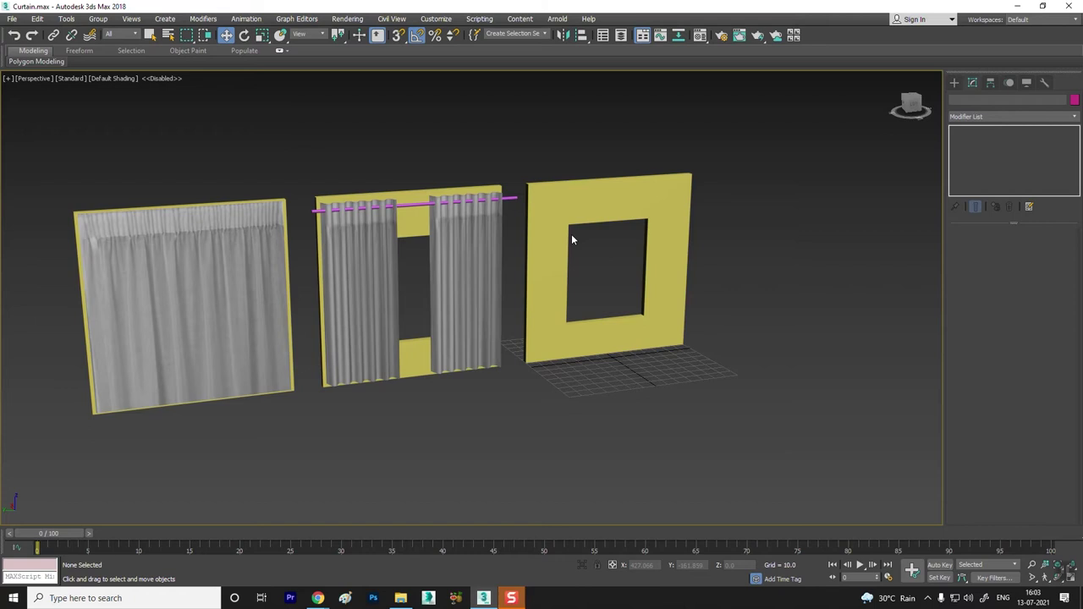
{"action": "middle_click_drag", "start_coordinate": [522, 183], "coordinate": [475, 312], "text": "alt"}
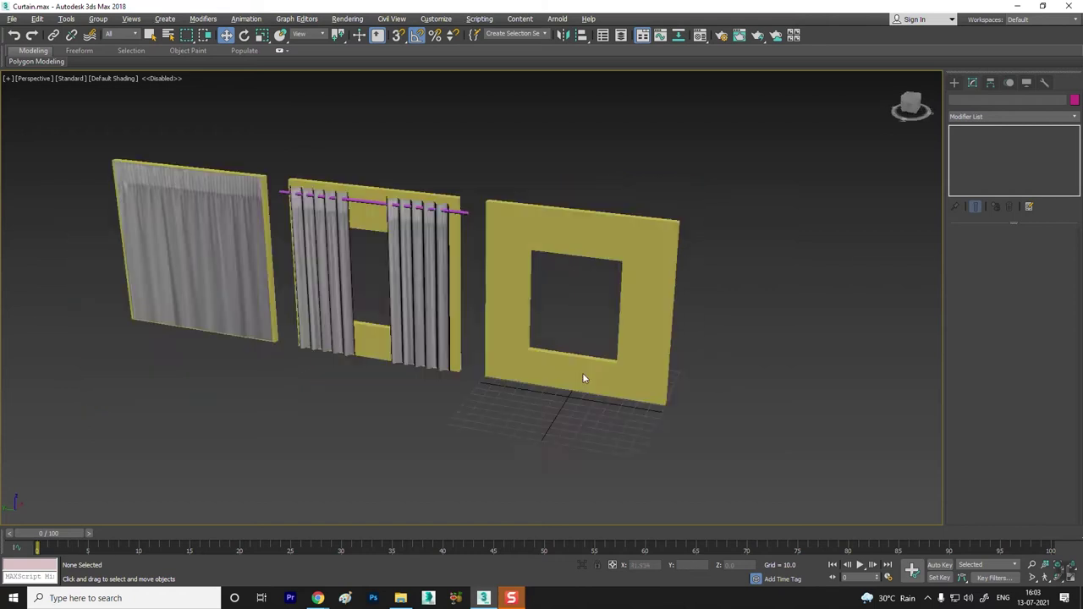
{"action": "left_click", "coordinate": [477, 297]}
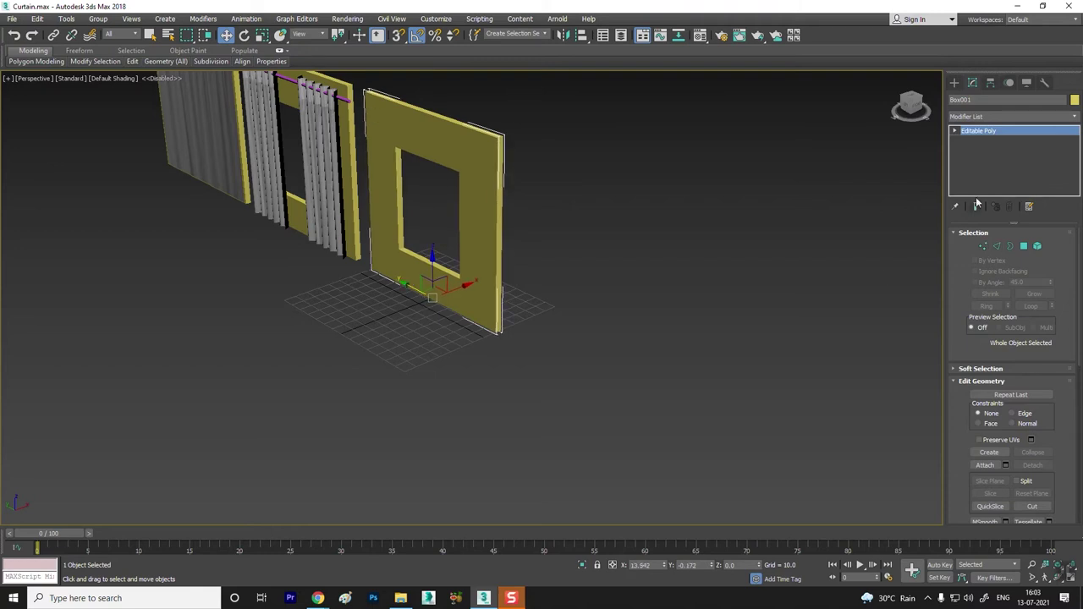
Step: Draw a flat cyan floor box under the third frame and slide it into place
{"action": "left_click", "coordinate": [954, 82]}
{"action": "left_click", "coordinate": [989, 151]}
{"action": "mouse_move", "coordinate": [501, 367]}
{"action": "middle_mouse_down", "text": "alt"}
{"action": "mouse_move", "coordinate": [372, 296]}
{"action": "mouse_move", "coordinate": [399, 265]}
{"action": "middle_mouse_up", "text": "alt"}
{"action": "left_click_drag", "start_coordinate": [397, 231], "coordinate": [491, 404]}
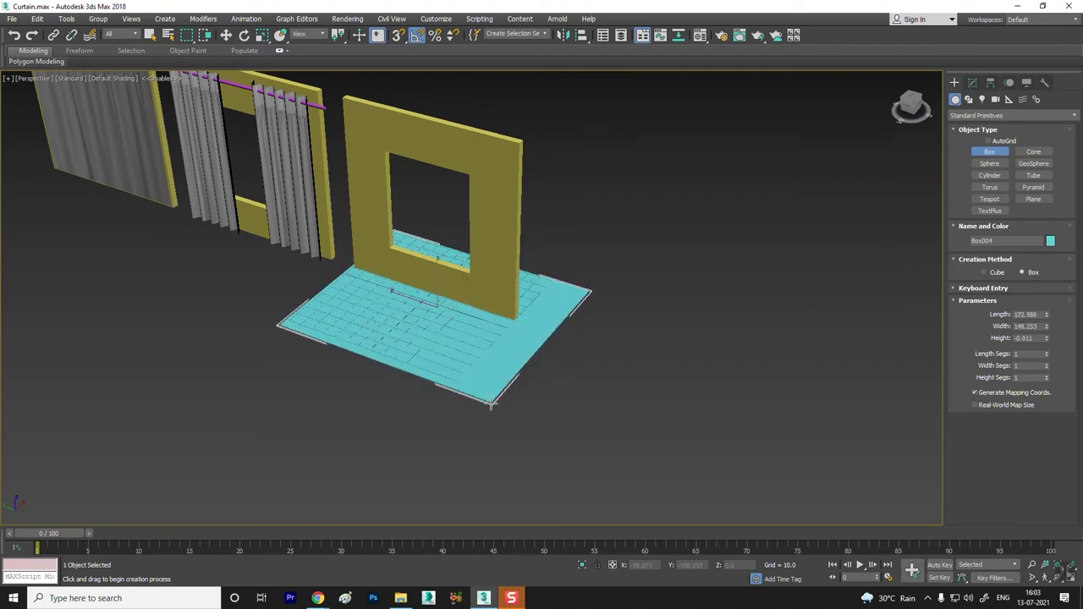
{"action": "middle_click_drag", "start_coordinate": [591, 325], "coordinate": [565, 377], "text": "alt"}
{"action": "key", "text": "w"}
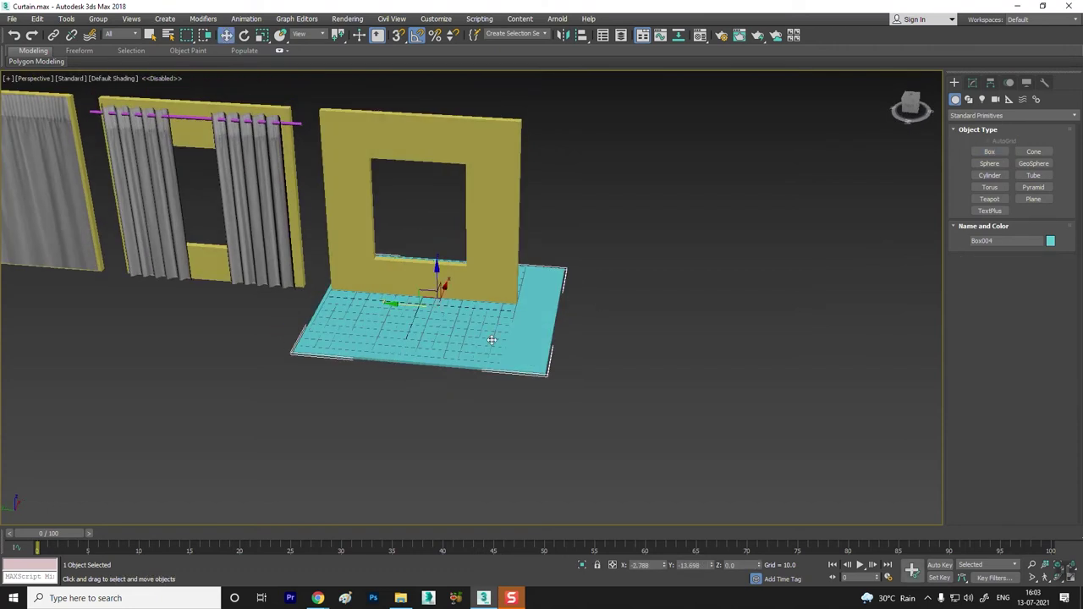
{"action": "left_click_drag", "start_coordinate": [398, 304], "coordinate": [434, 306]}
Step: Copy the left grey curtain onto the third frame
{"action": "left_click_drag", "start_coordinate": [491, 258], "coordinate": [492, 259]}
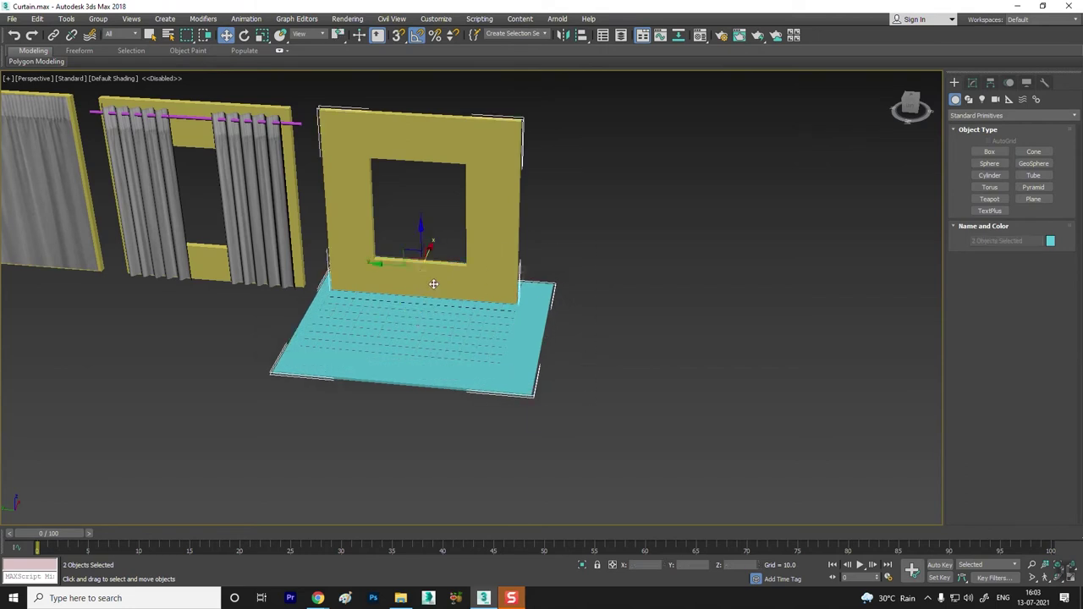
{"action": "left_click", "coordinate": [612, 263]}
{"action": "mouse_move", "coordinate": [613, 263]}
{"action": "middle_mouse_down", "text": "alt"}
{"action": "mouse_move", "coordinate": [507, 334]}
{"action": "mouse_move", "coordinate": [557, 362]}
{"action": "middle_mouse_up", "text": "alt"}
{"action": "left_click", "coordinate": [510, 342]}
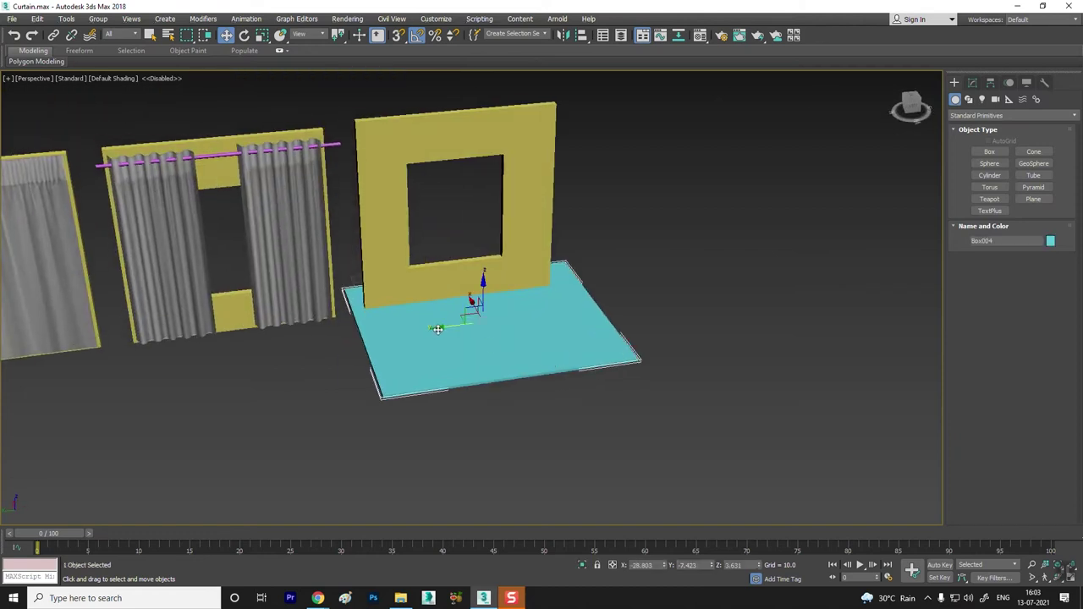
{"action": "key", "text": "ctrl+d"}
{"action": "scroll", "coordinate": [538, 304], "scroll_direction": "down", "scroll_amount": 3}
{"action": "mouse_move", "coordinate": [538, 305]}
{"action": "middle_mouse_down", "text": "alt"}
{"action": "mouse_move", "coordinate": [593, 357]}
{"action": "mouse_move", "coordinate": [428, 411]}
{"action": "mouse_move", "coordinate": [172, 336]}
{"action": "middle_mouse_up", "text": "alt"}
{"action": "left_click", "coordinate": [172, 336]}
{"action": "left_click_drag", "start_coordinate": [172, 336], "coordinate": [470, 288], "text": "shift"}
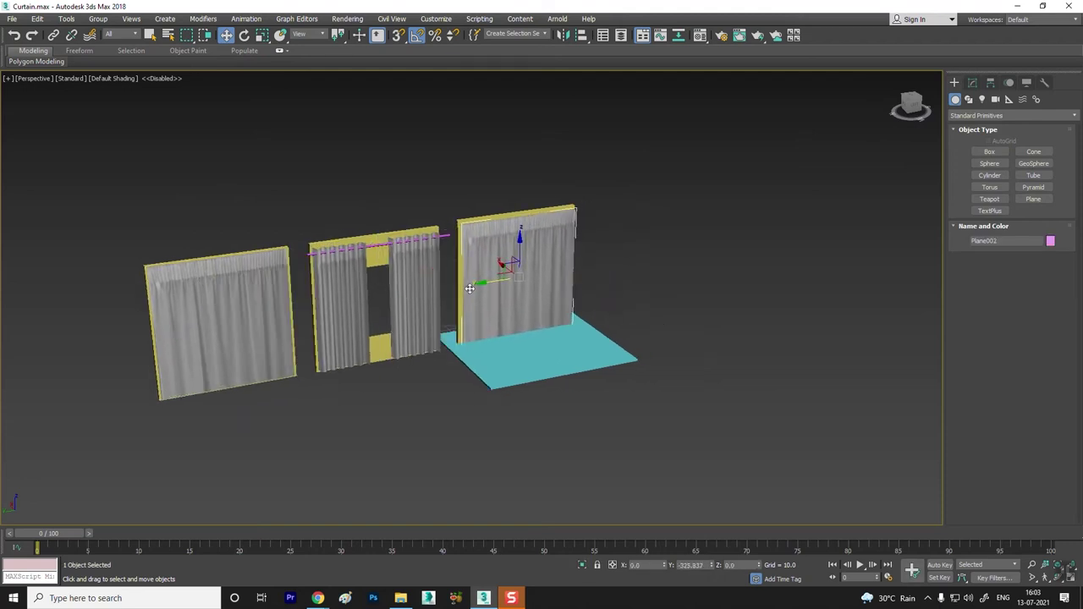
Step: Confirm the curtain copy and frame the view on the third frame
{"action": "left_click", "coordinate": [541, 346]}
{"action": "middle_click_drag", "start_coordinate": [598, 323], "coordinate": [524, 366]}
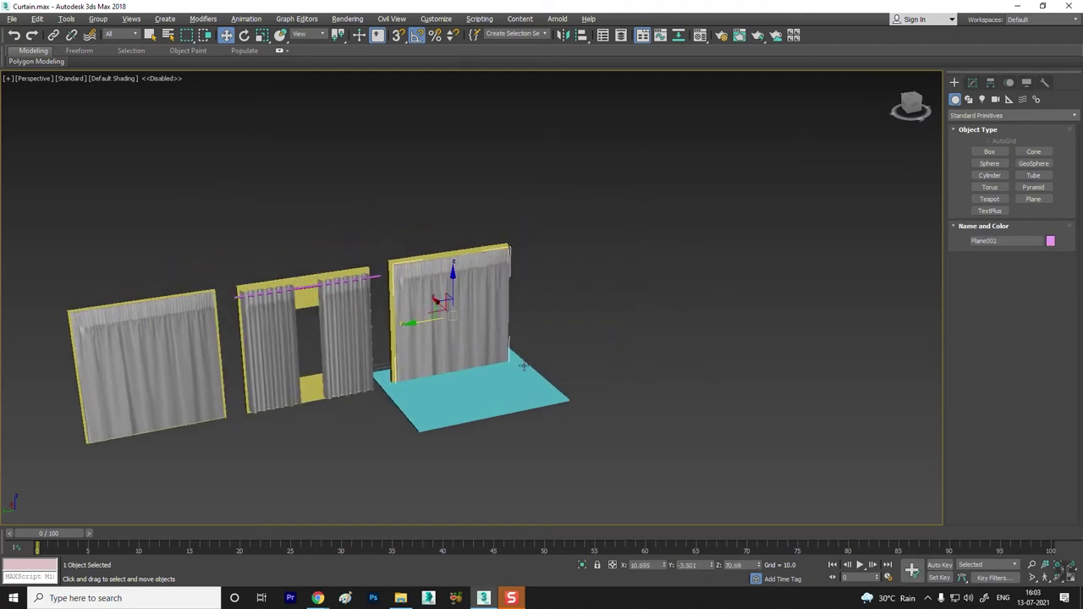
{"action": "scroll", "coordinate": [524, 366], "scroll_direction": "up", "scroll_amount": 1}
{"action": "scroll", "coordinate": [521, 287], "scroll_direction": "up", "scroll_amount": 2}
{"action": "scroll", "coordinate": [544, 315], "scroll_direction": "up", "scroll_amount": 2}
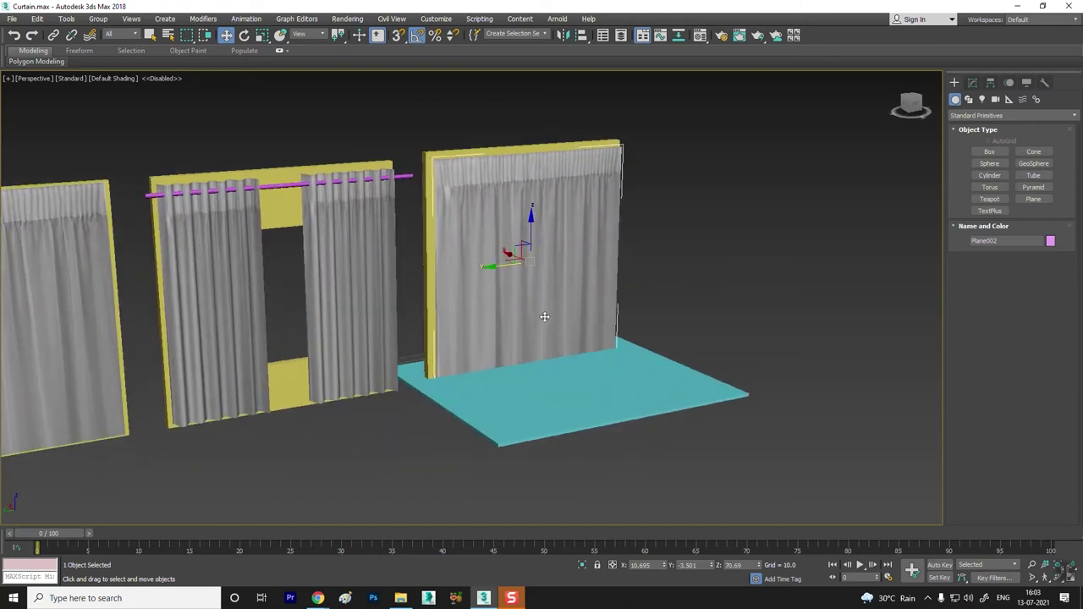
Step: Check the Material Editor, then bring up Plane002's size and segment parameters
{"action": "key", "text": "m"}
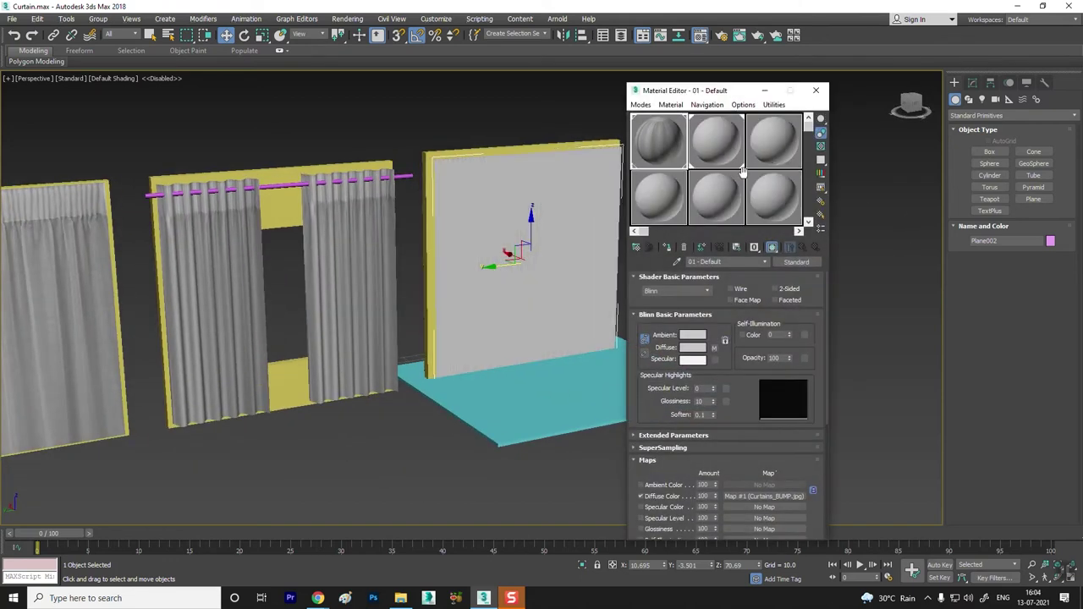
{"action": "left_click", "coordinate": [817, 93]}
{"action": "scroll", "coordinate": [544, 262], "scroll_direction": "down", "scroll_amount": 3}
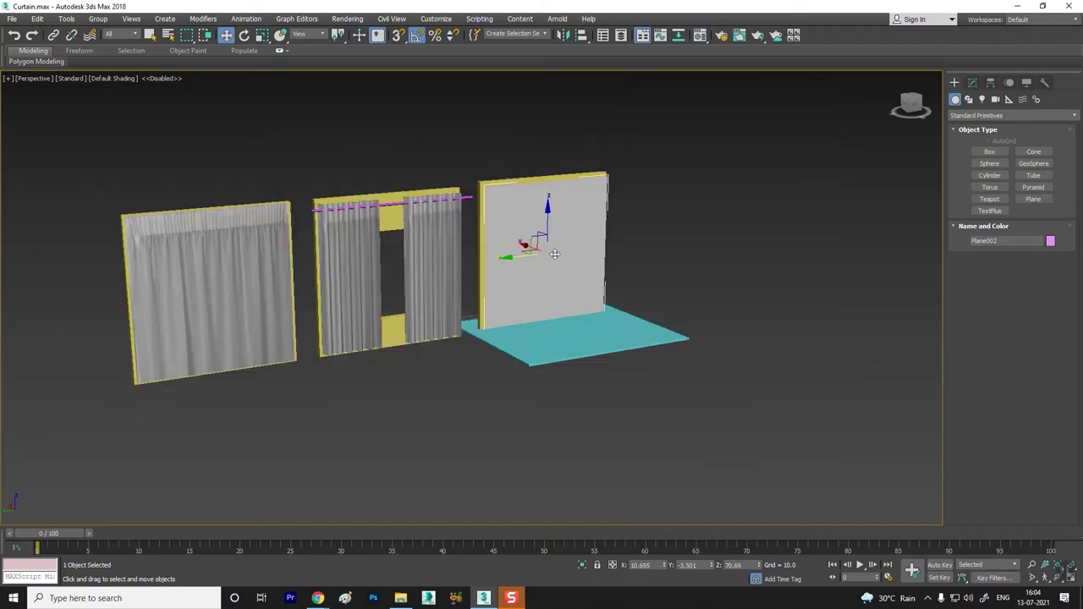
{"action": "scroll", "coordinate": [544, 262], "scroll_direction": "up", "scroll_amount": 5}
{"action": "scroll", "coordinate": [544, 262], "scroll_direction": "down", "scroll_amount": 2}
{"action": "mouse_move", "coordinate": [544, 262]}
{"action": "middle_mouse_down", "text": "alt"}
{"action": "mouse_move", "coordinate": [580, 349]}
{"action": "mouse_move", "coordinate": [572, 359]}
{"action": "middle_mouse_up", "text": "alt"}
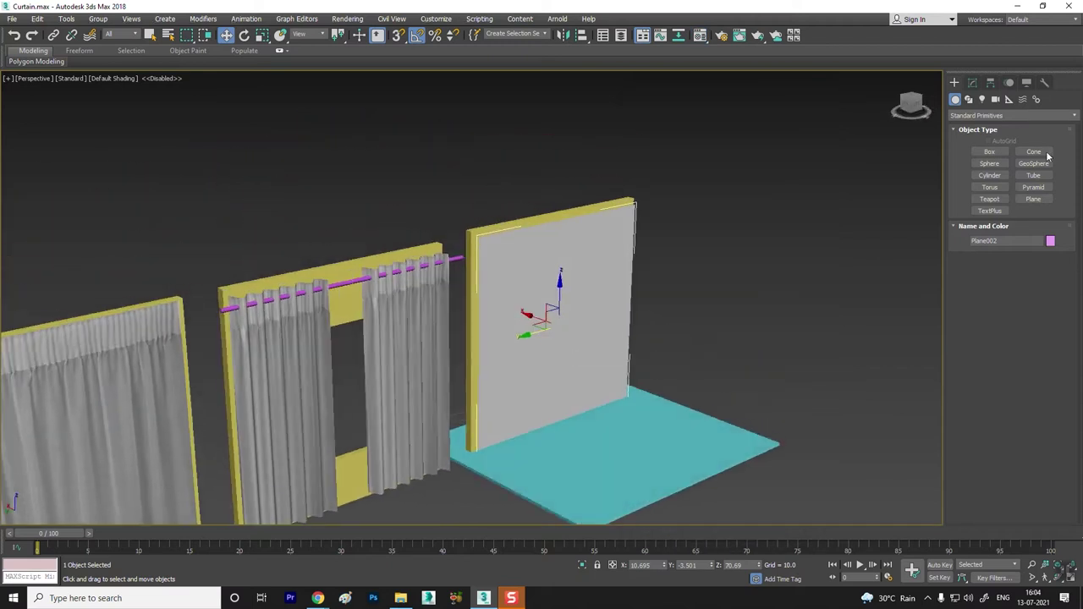
{"action": "left_click", "coordinate": [973, 82]}
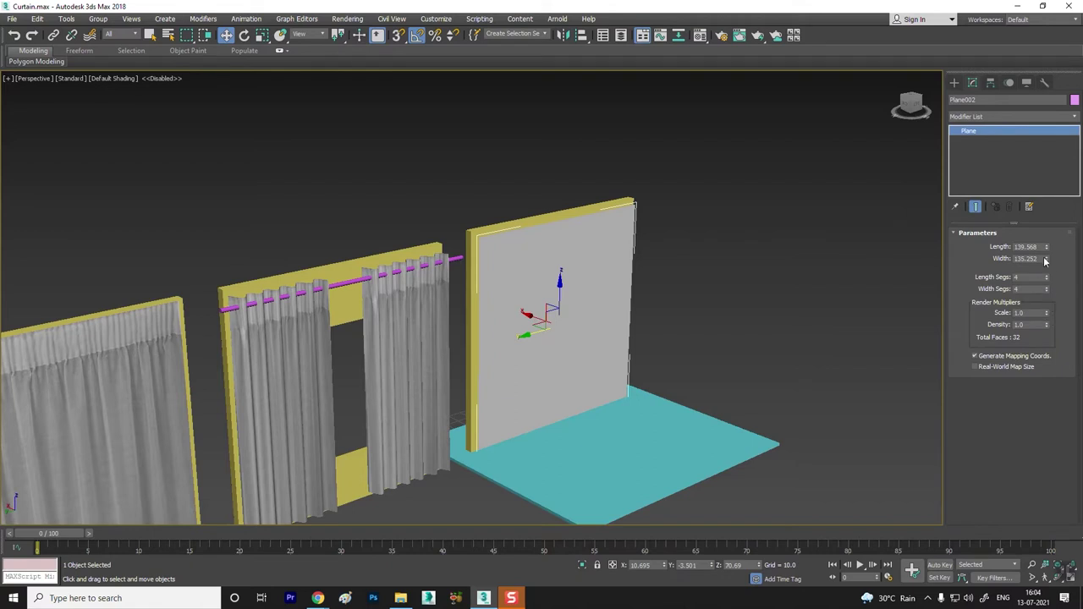
Step: Resize the plane to about 127 × 122 and position it in front of the third frame
{"action": "left_click_drag", "start_coordinate": [1047, 259], "coordinate": [1046, 250]}
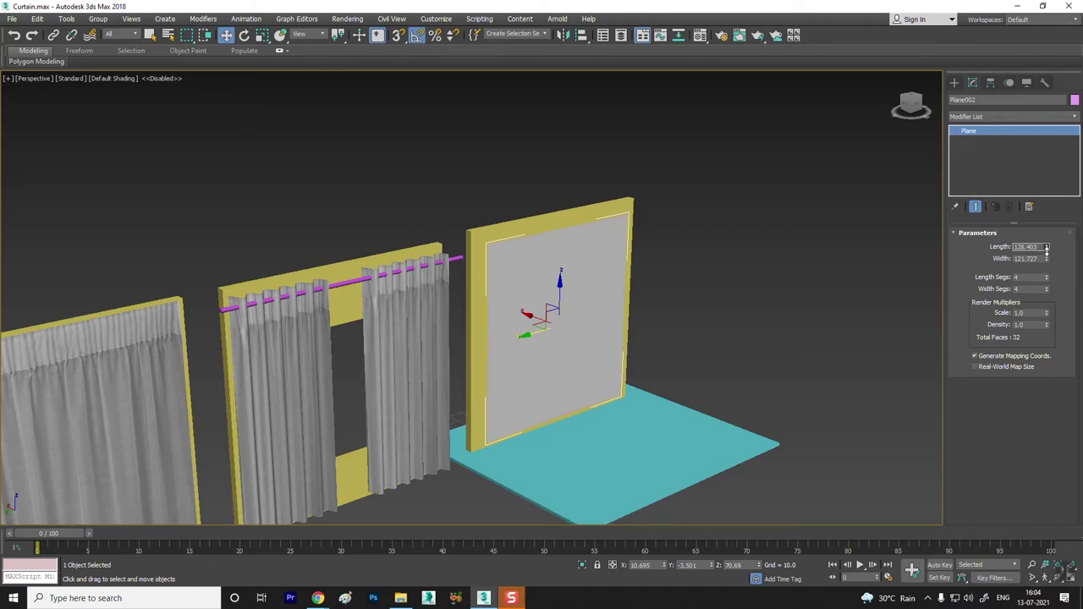
{"action": "left_click_drag", "start_coordinate": [562, 286], "coordinate": [561, 275]}
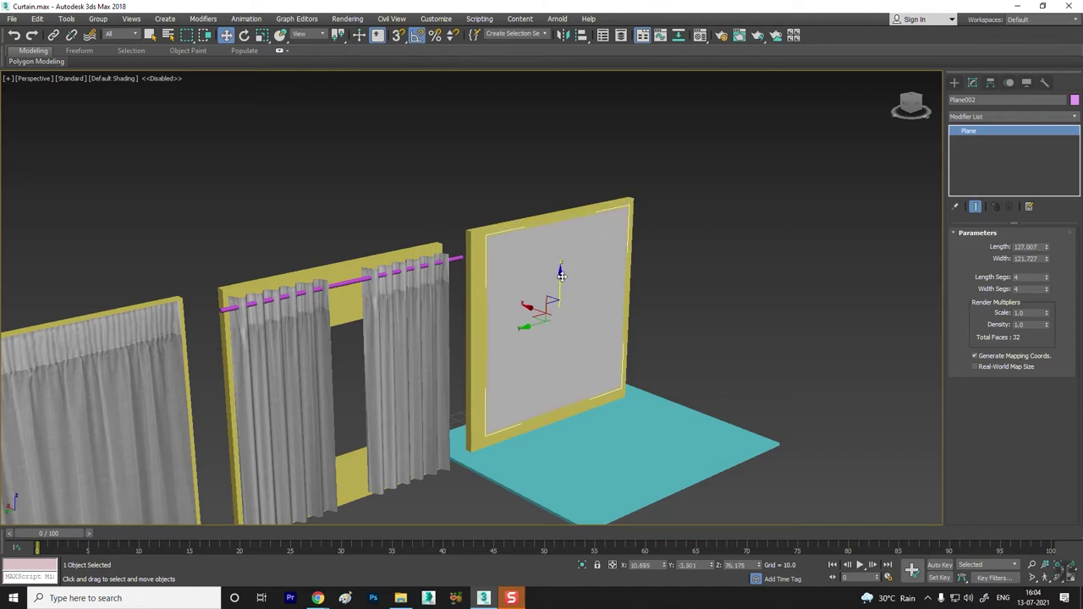
{"action": "middle_click_drag", "start_coordinate": [646, 319], "coordinate": [541, 313], "text": "alt"}
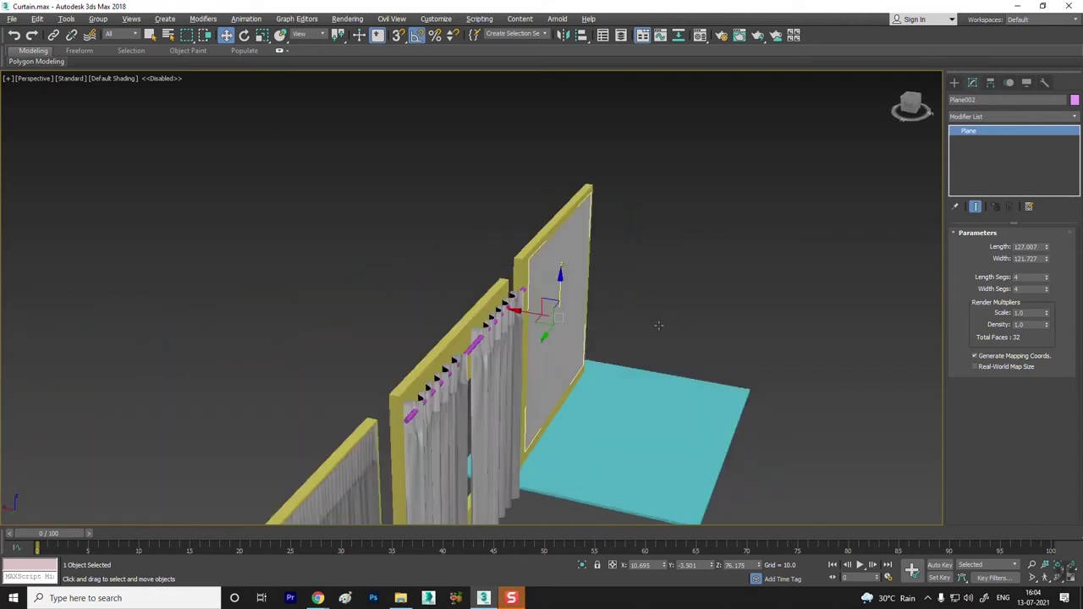
{"action": "left_click_drag", "start_coordinate": [533, 313], "coordinate": [568, 320]}
{"action": "mouse_move", "coordinate": [567, 320]}
{"action": "middle_mouse_down", "text": "alt"}
{"action": "mouse_move", "coordinate": [605, 349]}
{"action": "mouse_move", "coordinate": [584, 340]}
{"action": "middle_mouse_up", "text": "alt"}
{"action": "scroll", "coordinate": [584, 341], "scroll_direction": "up", "scroll_amount": 3}
{"action": "middle_click_drag", "start_coordinate": [642, 377], "coordinate": [673, 391], "text": "alt"}
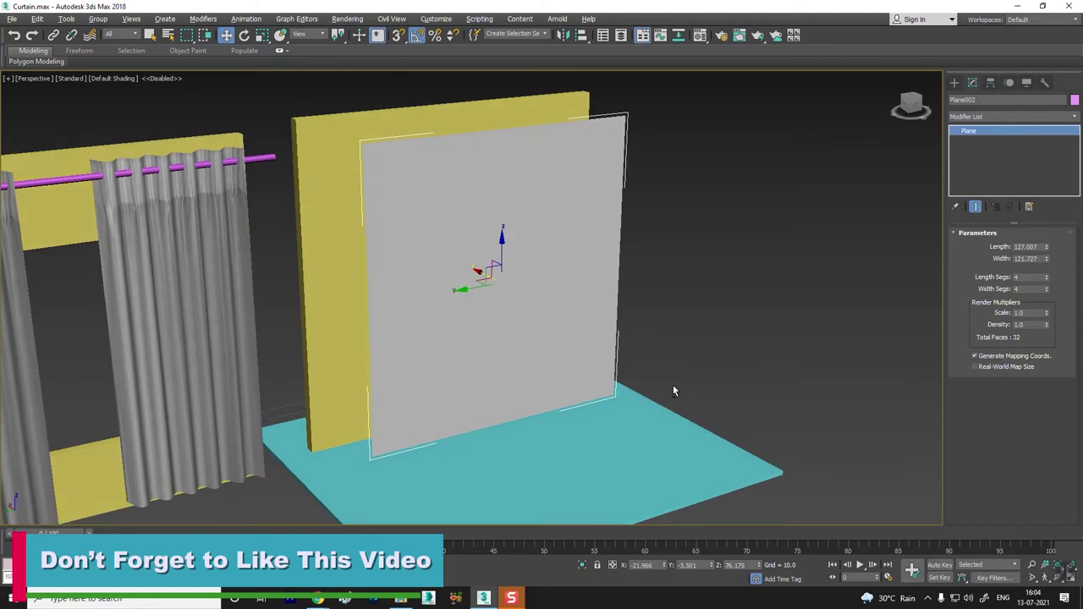
Step: Subdivide the plane to 80 × 80 segments and display its mesh edges
{"action": "double_click", "coordinate": [1014, 277]}
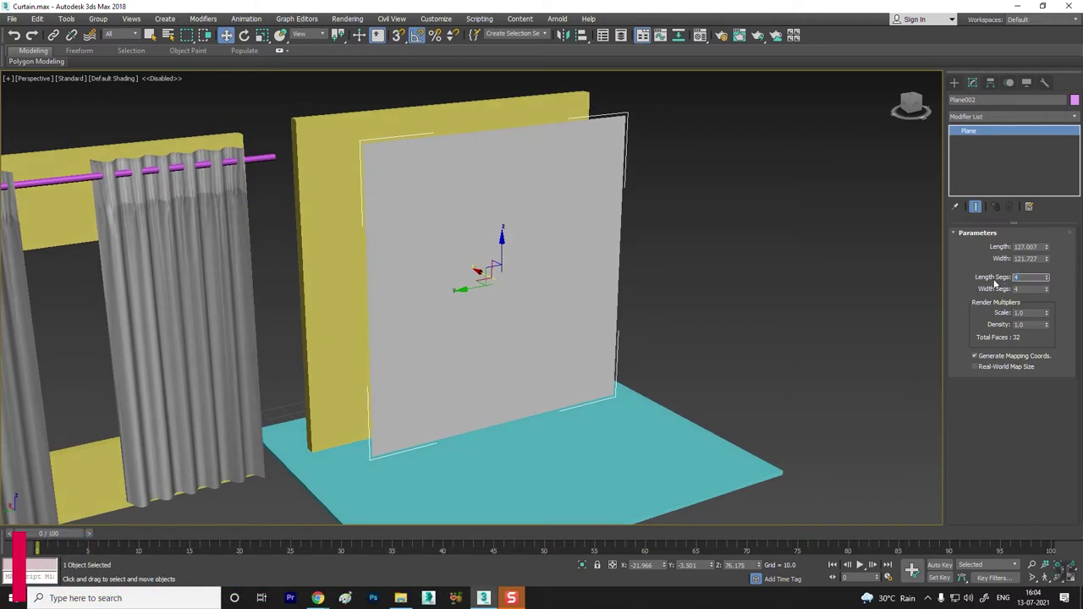
{"action": "type", "text": "0"}
{"action": "key", "text": "Tab"}
{"action": "type", "text": "80"}
{"action": "key", "text": "Tab"}
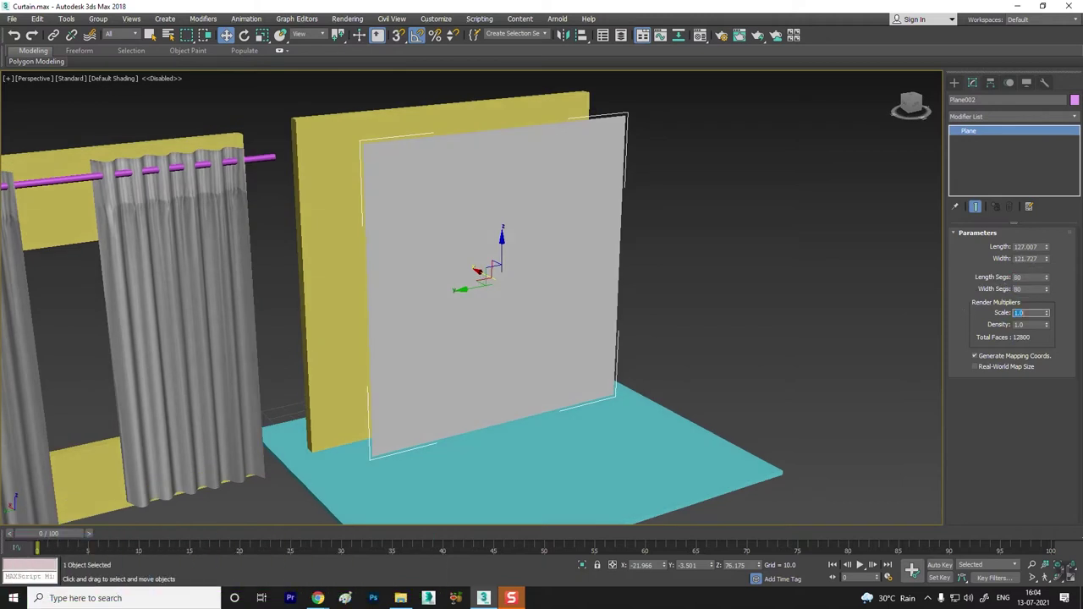
{"action": "mouse_move", "coordinate": [548, 279]}
{"action": "middle_mouse_down", "text": "alt"}
{"action": "mouse_move", "coordinate": [525, 300]}
{"action": "mouse_move", "coordinate": [640, 271]}
{"action": "middle_mouse_up", "text": "alt"}
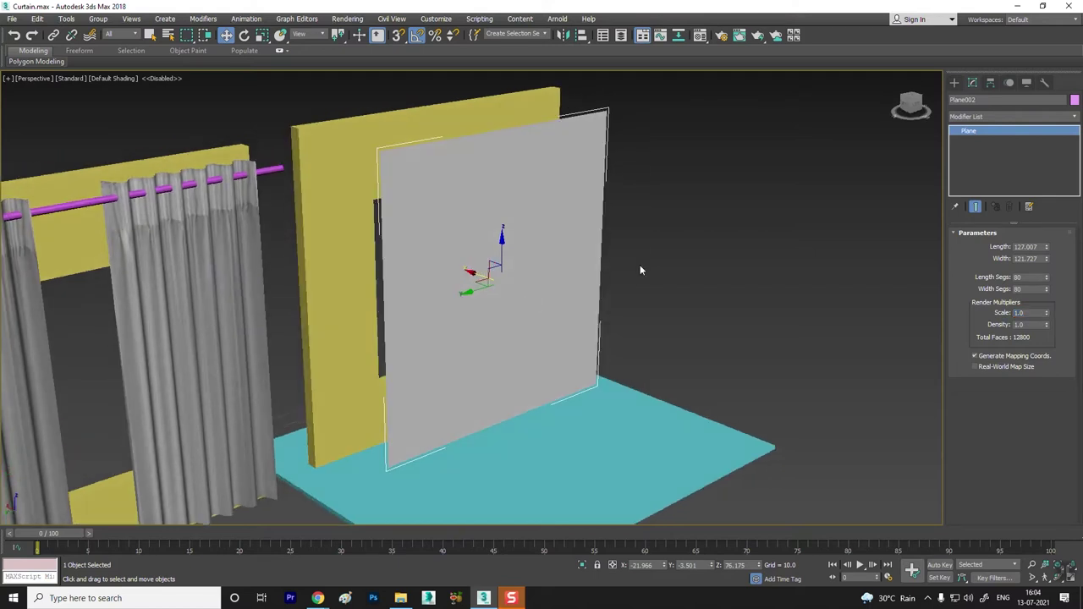
{"action": "key", "text": "F4"}
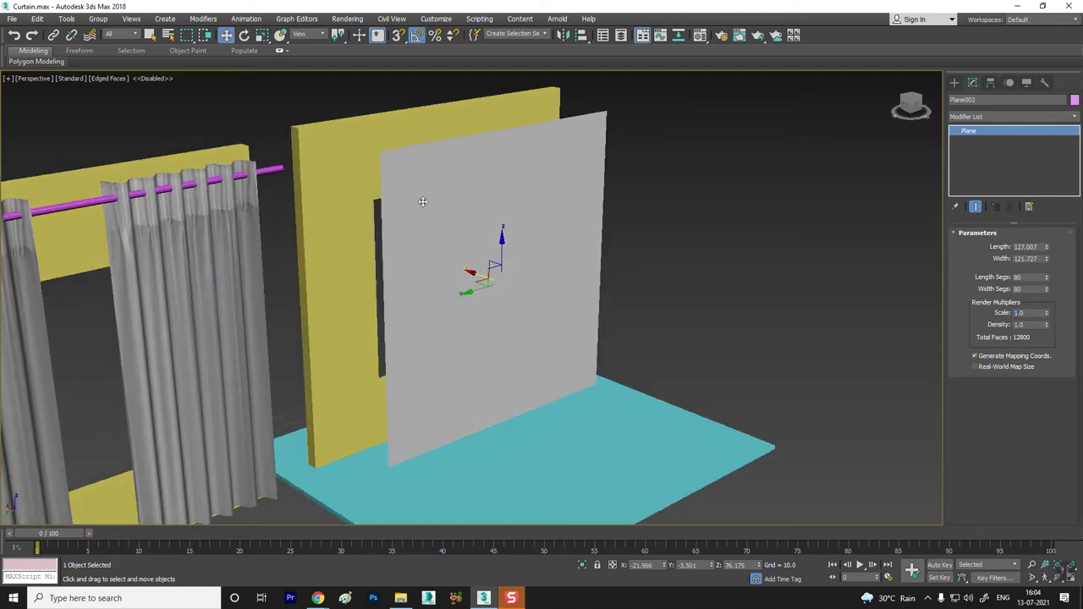
{"action": "key", "text": "ctrl+d"}
Step: Rename the cyan floor box Box004 to 'Floor'
{"action": "mouse_move", "coordinate": [563, 261]}
{"action": "middle_mouse_down", "text": "alt"}
{"action": "mouse_move", "coordinate": [498, 253]}
{"action": "mouse_move", "coordinate": [521, 274]}
{"action": "mouse_move", "coordinate": [508, 305]}
{"action": "mouse_move", "coordinate": [481, 295]}
{"action": "mouse_move", "coordinate": [387, 346]}
{"action": "mouse_move", "coordinate": [501, 424]}
{"action": "middle_mouse_up", "text": "alt"}
{"action": "scroll", "coordinate": [521, 275], "scroll_direction": "down", "scroll_amount": 3}
{"action": "left_click", "coordinate": [501, 424]}
{"action": "left_click", "coordinate": [987, 100]}
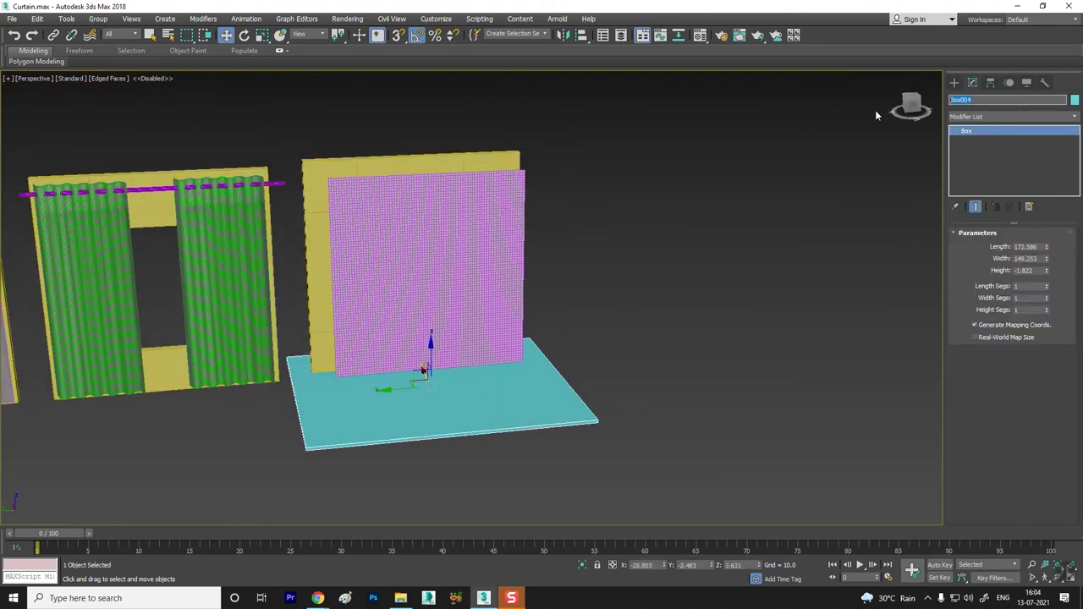
{"action": "type", "text": "Floor"}
{"action": "key", "text": "Return"}
Step: Rename the pink plane Plane002 to 'Curtain' and keep it selected
{"action": "mouse_move", "coordinate": [630, 374]}
{"action": "middle_mouse_down", "text": "alt"}
{"action": "mouse_move", "coordinate": [503, 393]}
{"action": "mouse_move", "coordinate": [503, 251]}
{"action": "middle_mouse_up", "text": "alt"}
{"action": "left_click", "coordinate": [464, 206]}
{"action": "double_click", "coordinate": [979, 101]}
{"action": "type", "text": "Curtain"}
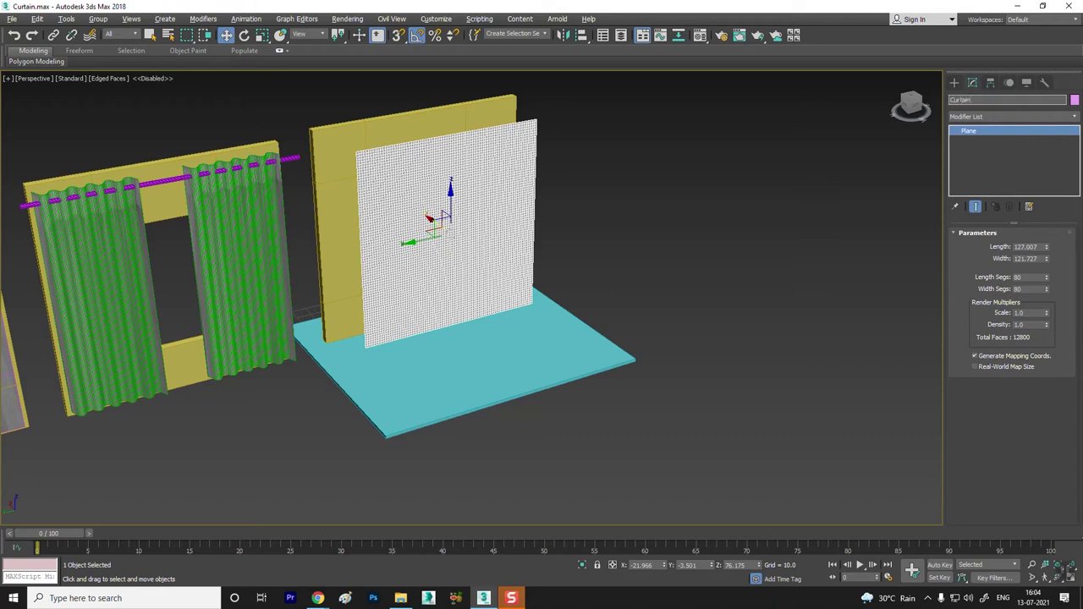
{"action": "key", "text": "Return"}
{"action": "left_click", "coordinate": [635, 314]}
{"action": "left_click", "coordinate": [464, 213]}
{"action": "middle_click_drag", "start_coordinate": [464, 212], "coordinate": [789, 250], "text": "alt"}
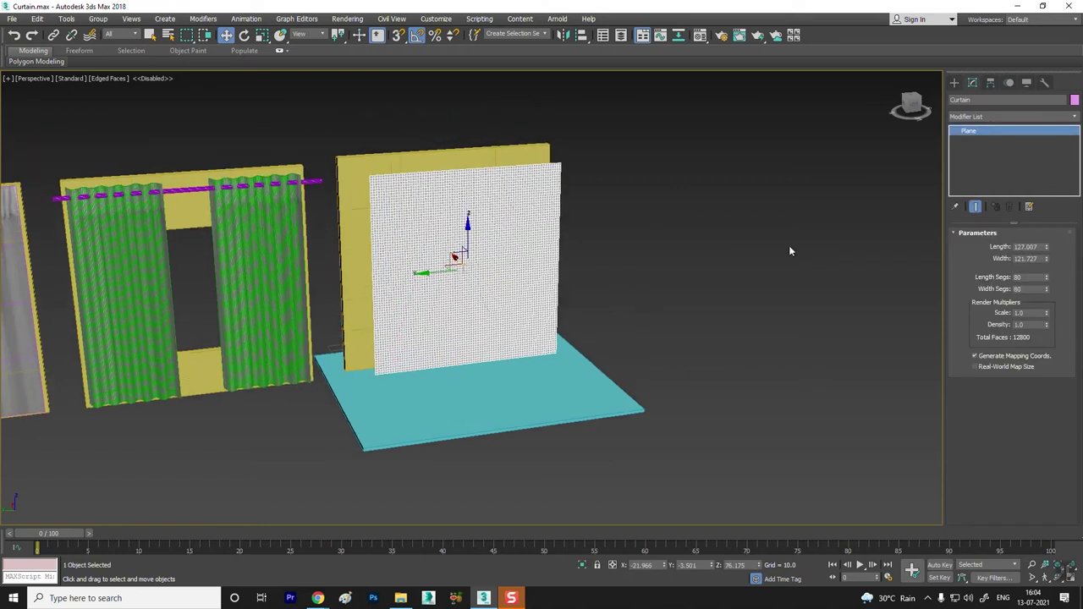
Step: Add a Cloth modifier to the Curtain plane
{"action": "left_click", "coordinate": [981, 119]}
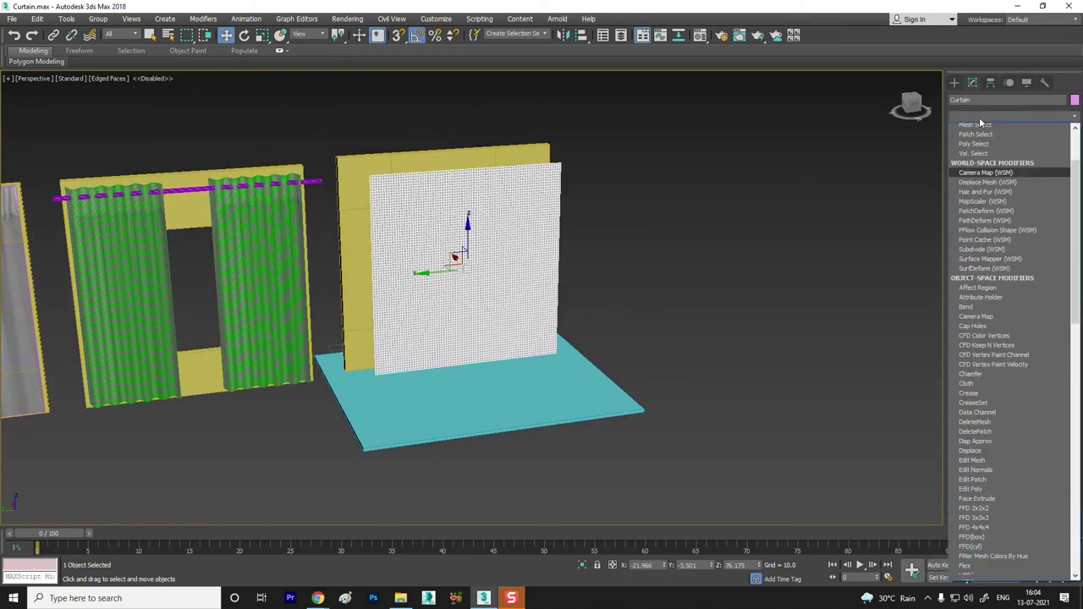
{"action": "type", "text": "cloth"}
{"action": "left_click", "coordinate": [967, 128]}
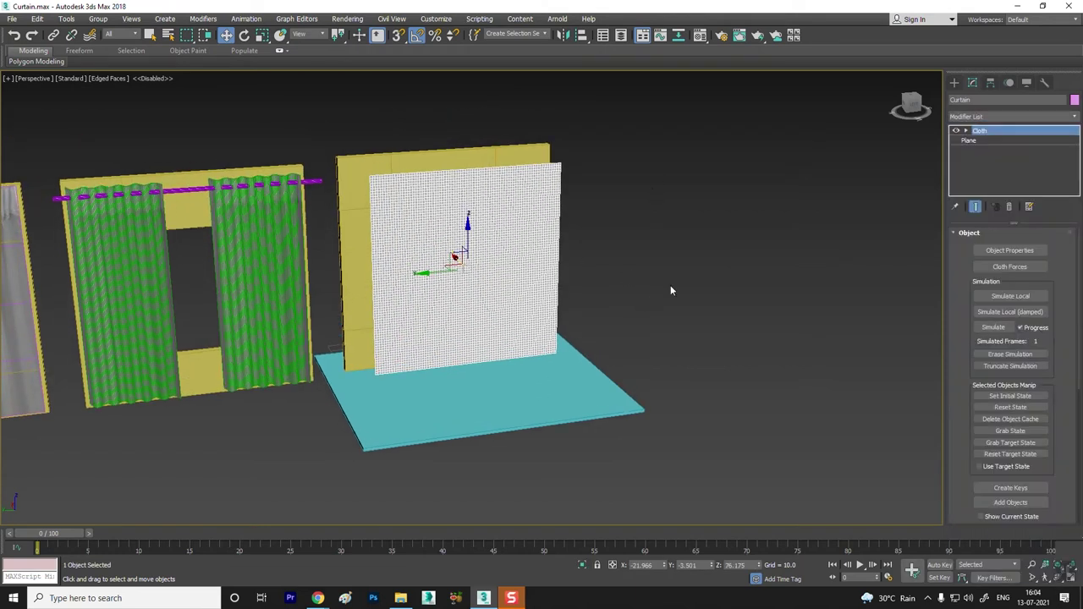
Step: In cloth Object Properties, add Floor as a Collision Object and set Curtain as Cloth
{"action": "left_click", "coordinate": [1007, 251]}
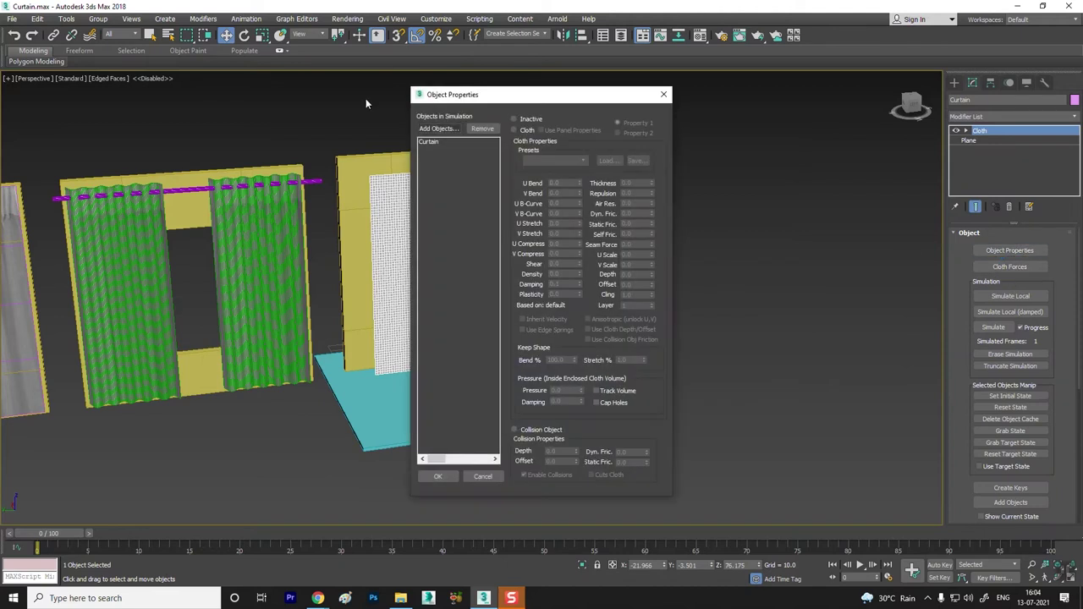
{"action": "left_click_drag", "start_coordinate": [496, 94], "coordinate": [634, 90]}
{"action": "left_click", "coordinate": [575, 125]}
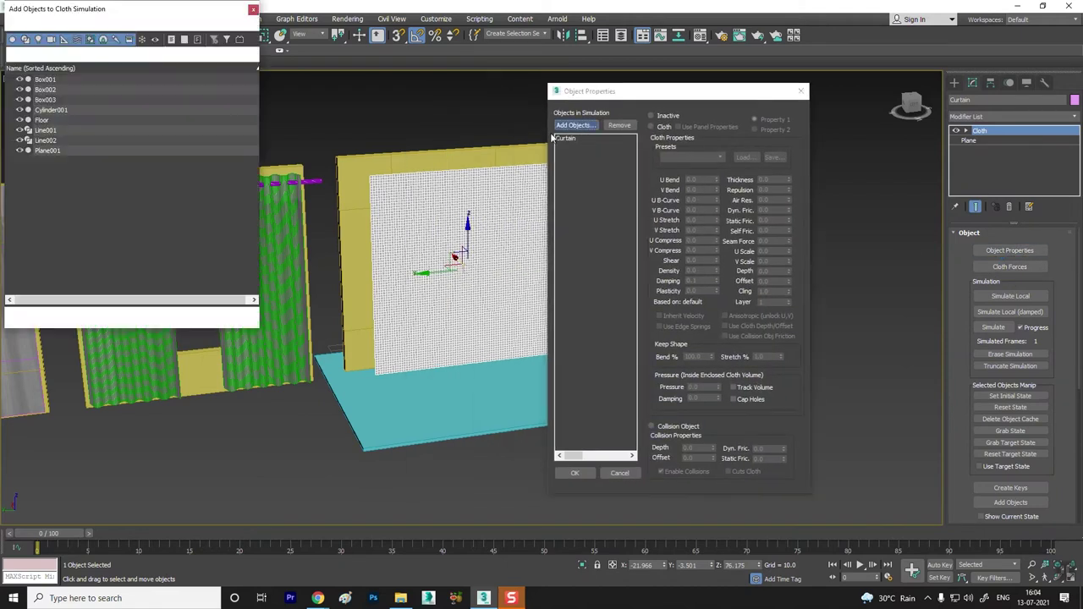
{"action": "left_click", "coordinate": [41, 119]}
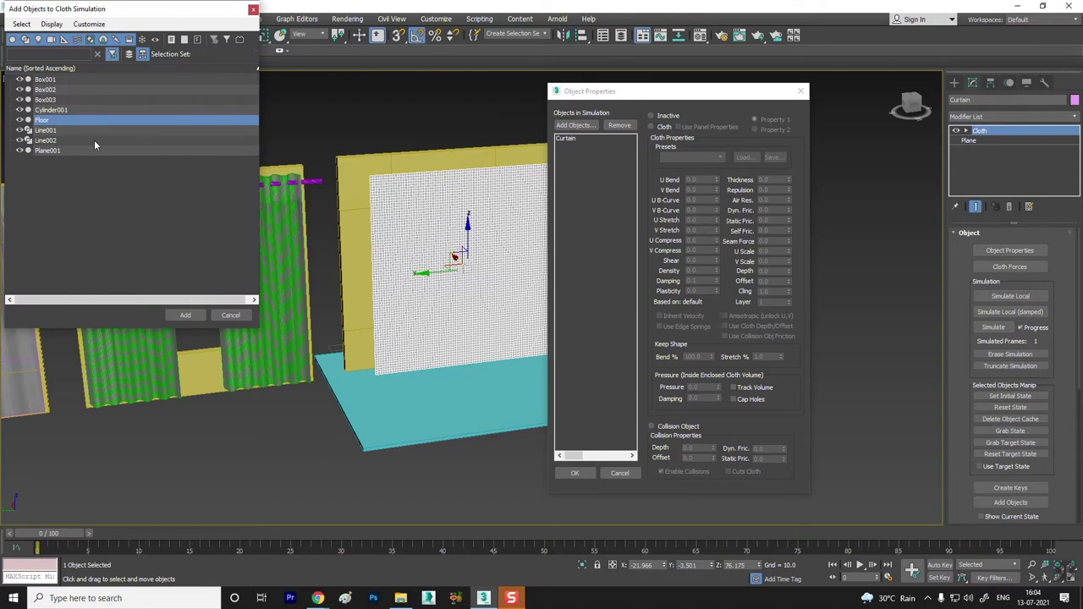
{"action": "left_click", "coordinate": [185, 315]}
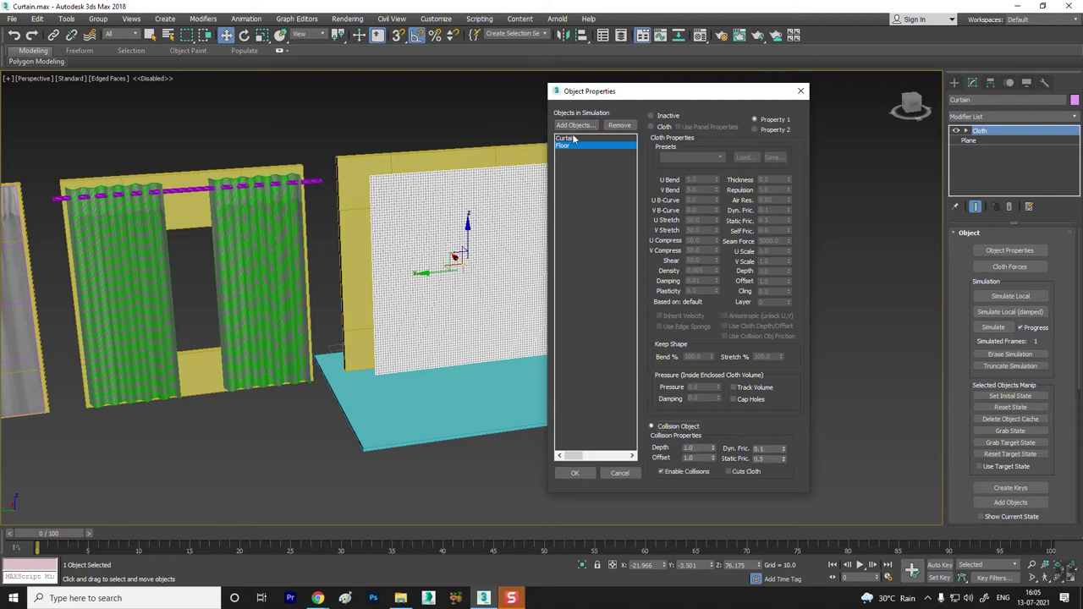
{"action": "left_click", "coordinate": [622, 139]}
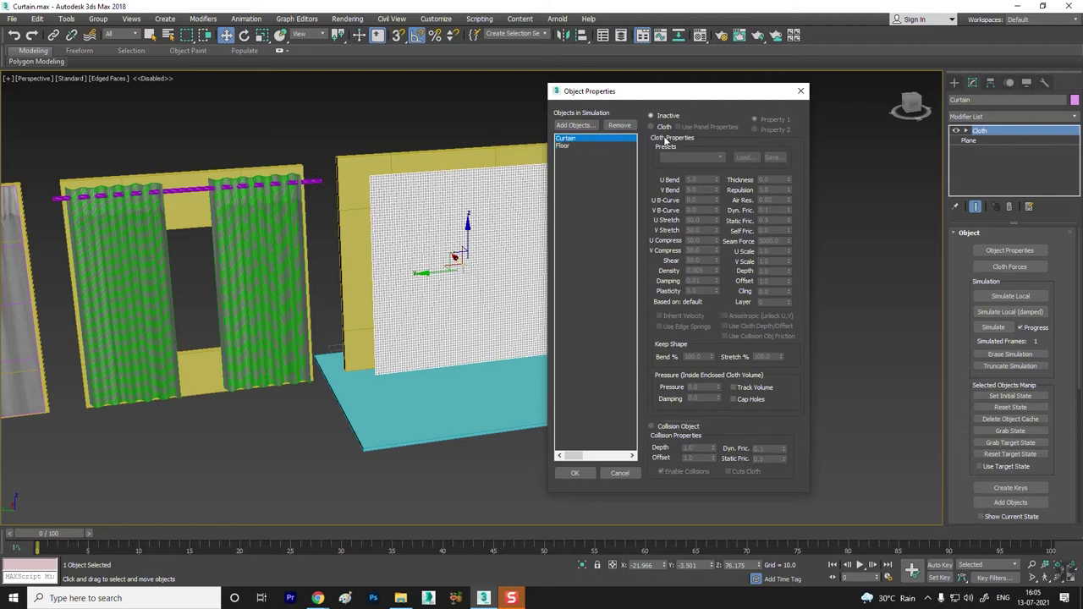
{"action": "left_click", "coordinate": [565, 145]}
{"action": "left_click", "coordinate": [565, 138]}
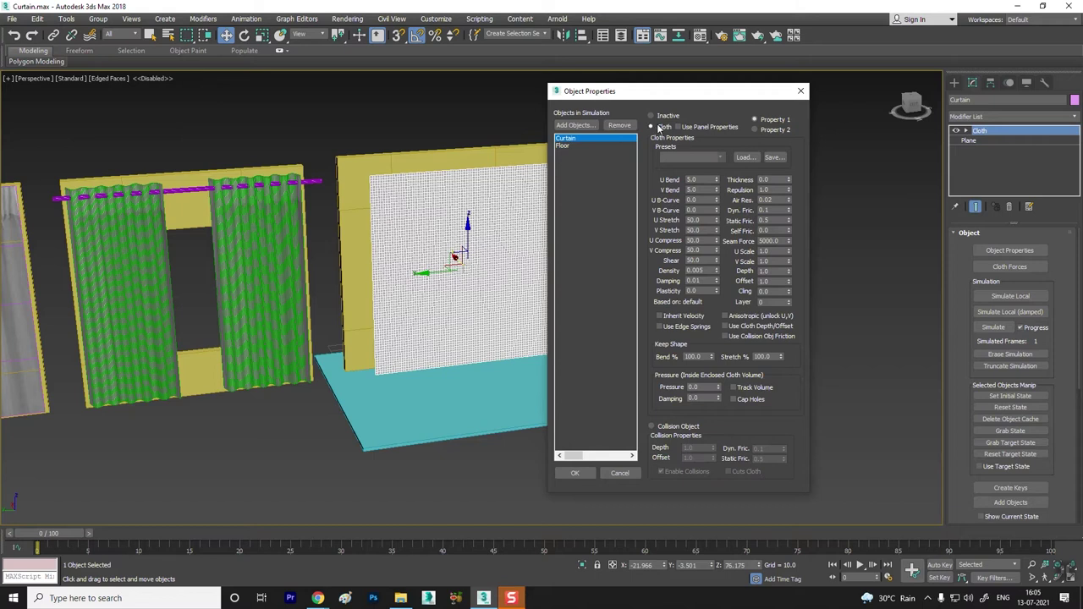
{"action": "left_click", "coordinate": [575, 473]}
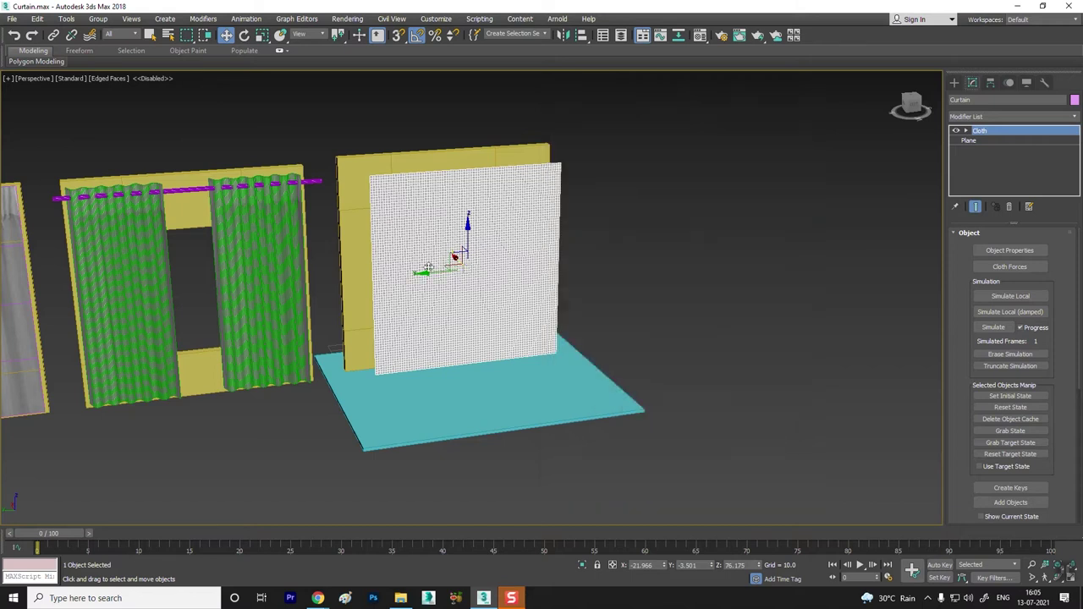
{"action": "scroll", "coordinate": [418, 273], "scroll_direction": "up", "scroll_amount": 2}
Step: Run a local cloth simulation, watching Curtain drape onto Floor, then stop it
{"action": "scroll", "coordinate": [417, 273], "scroll_direction": "down", "scroll_amount": 2}
{"action": "scroll", "coordinate": [423, 288], "scroll_direction": "down", "scroll_amount": 2}
{"action": "scroll", "coordinate": [431, 306], "scroll_direction": "up", "scroll_amount": 1}
{"action": "mouse_move", "coordinate": [432, 306]}
{"action": "middle_mouse_down", "text": "alt"}
{"action": "mouse_move", "coordinate": [387, 310]}
{"action": "mouse_move", "coordinate": [1075, 201]}
{"action": "middle_mouse_up", "text": "alt"}
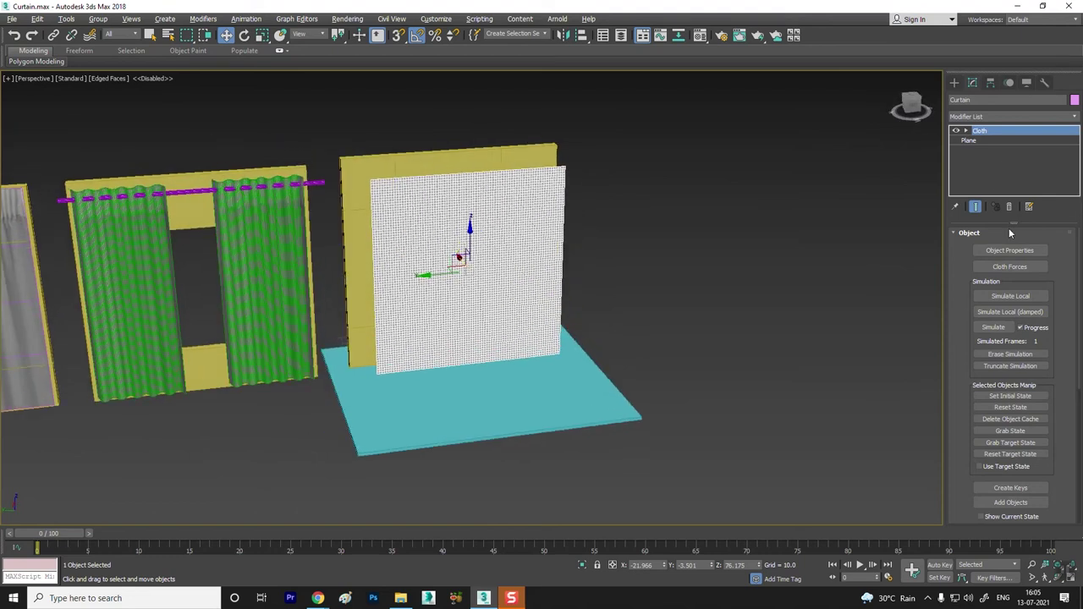
{"action": "left_click", "coordinate": [1010, 296]}
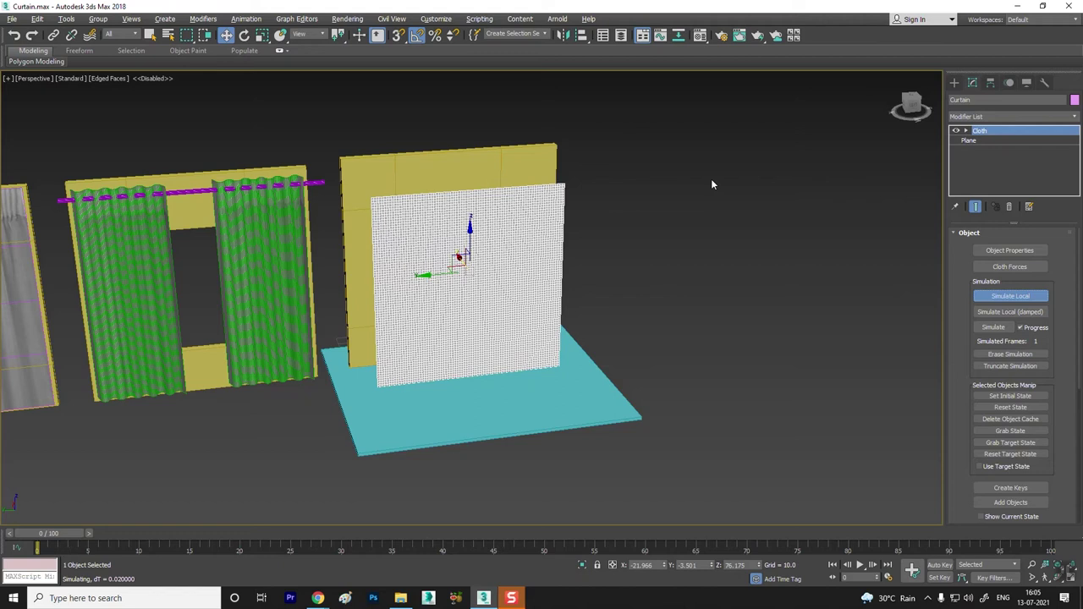
{"action": "middle_click_drag", "start_coordinate": [401, 425], "coordinate": [476, 415], "text": "alt"}
{"action": "scroll", "coordinate": [479, 370], "scroll_direction": "up", "scroll_amount": 4}
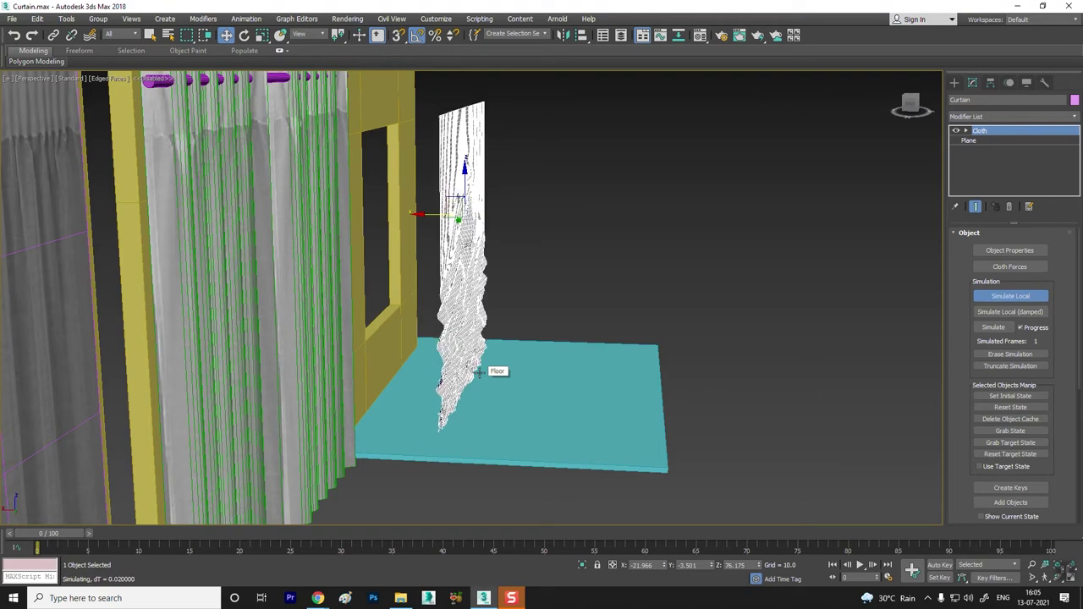
{"action": "scroll", "coordinate": [539, 407], "scroll_direction": "up", "scroll_amount": 2}
{"action": "mouse_move", "coordinate": [539, 408]}
{"action": "middle_mouse_down", "text": "alt"}
{"action": "mouse_move", "coordinate": [430, 411]}
{"action": "mouse_move", "coordinate": [473, 412]}
{"action": "middle_mouse_up", "text": "alt"}
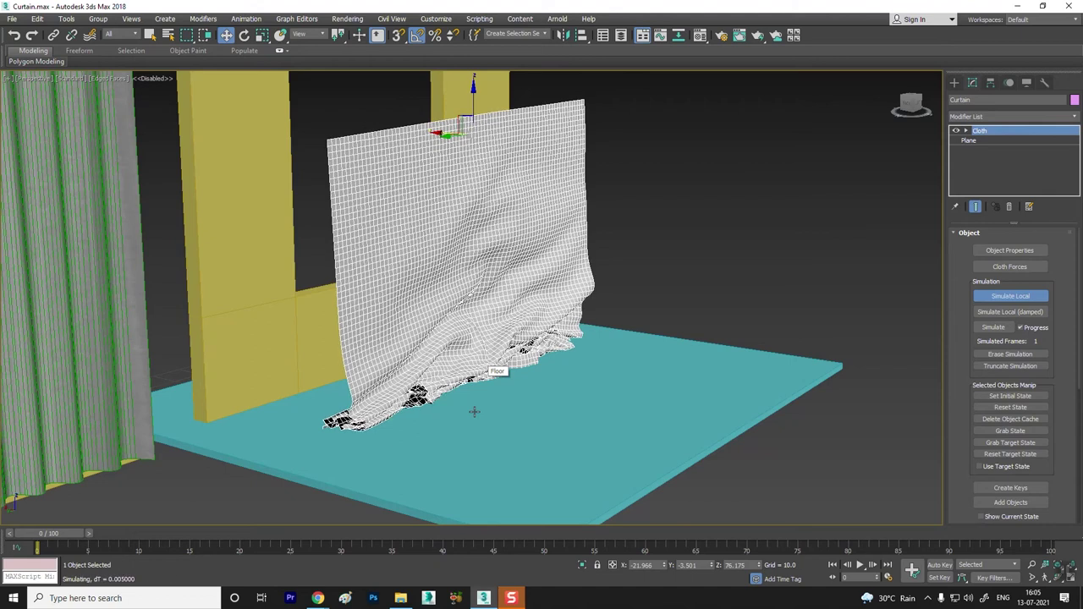
{"action": "left_click", "coordinate": [1019, 296]}
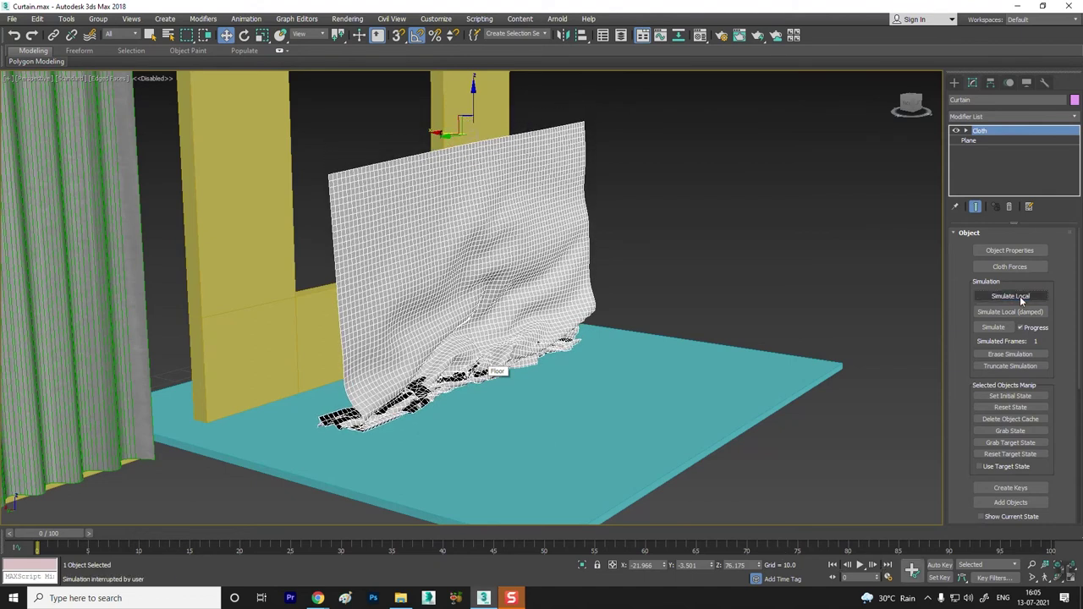
Step: Reset the cloth state so Curtain returns to a flat sheet
{"action": "middle_click_drag", "start_coordinate": [720, 356], "coordinate": [728, 369]}
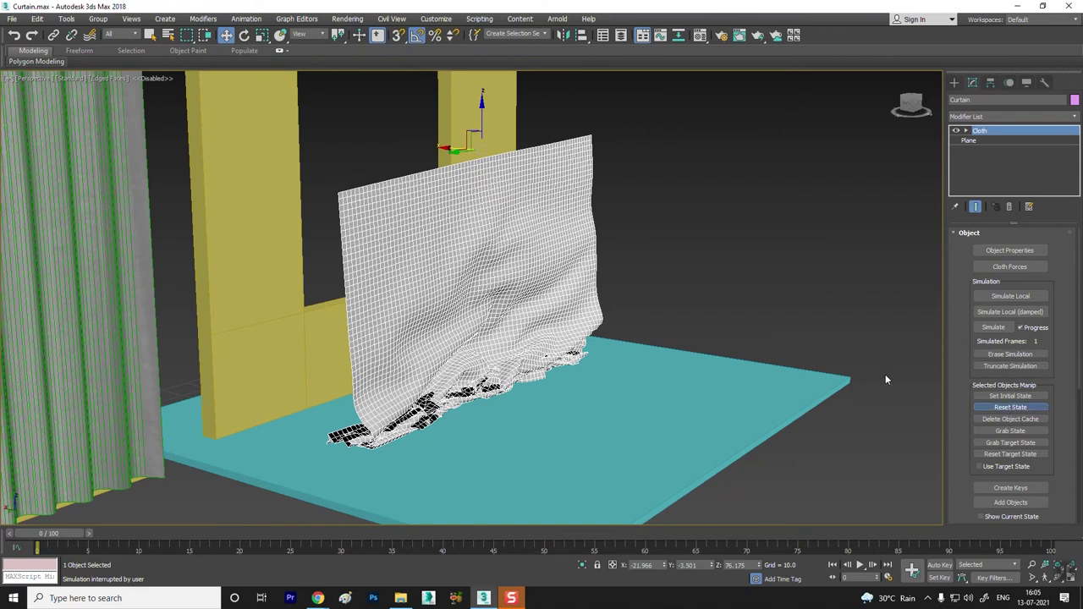
{"action": "left_click", "coordinate": [1010, 407]}
{"action": "middle_click_drag", "start_coordinate": [511, 210], "coordinate": [439, 227], "text": "alt"}
Step: Copy the curtain rod, give the copy radius 1.82 and a red colour
{"action": "left_click", "coordinate": [404, 201]}
{"action": "middle_click_drag", "start_coordinate": [505, 258], "coordinate": [496, 258], "text": "alt"}
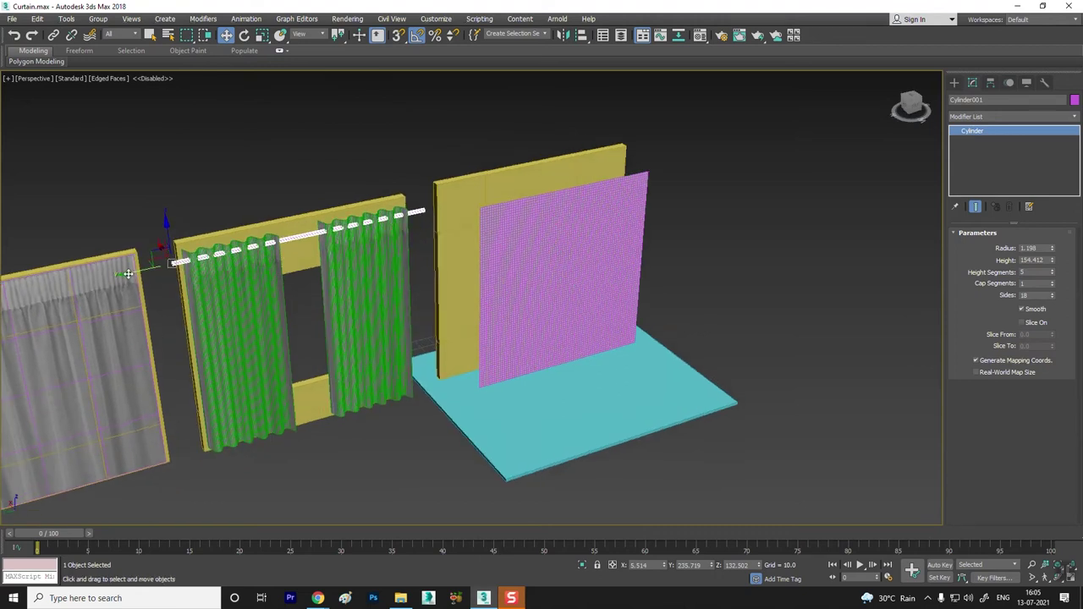
{"action": "left_click_drag", "start_coordinate": [128, 273], "coordinate": [387, 220], "text": "shift"}
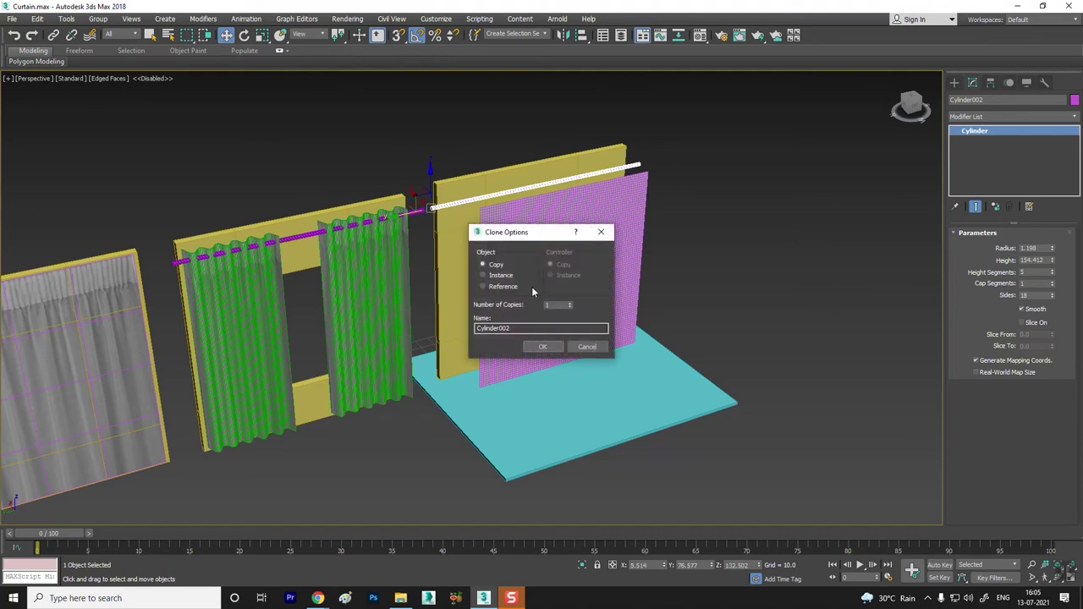
{"action": "left_click", "coordinate": [548, 346]}
{"action": "left_click_drag", "start_coordinate": [1053, 248], "coordinate": [1055, 220]}
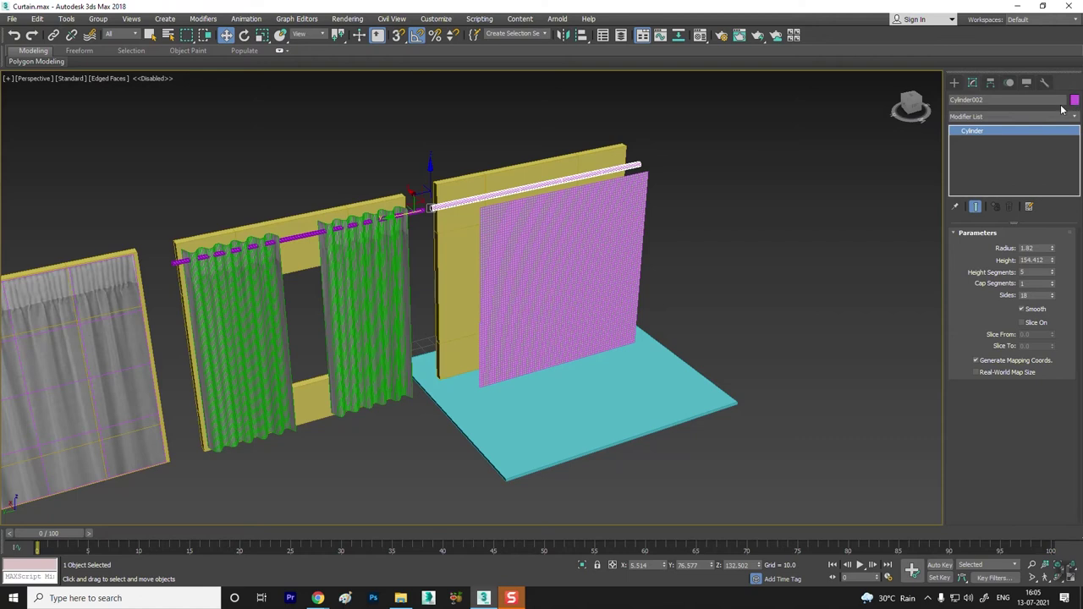
{"action": "left_click", "coordinate": [1074, 100]}
{"action": "left_click", "coordinate": [459, 291]}
{"action": "left_click", "coordinate": [598, 360]}
Step: Place the red rod along the third frame's top with height 129.129
{"action": "mouse_move", "coordinate": [598, 360]}
{"action": "middle_mouse_down", "text": "alt"}
{"action": "mouse_move", "coordinate": [575, 249]}
{"action": "mouse_move", "coordinate": [406, 180]}
{"action": "middle_mouse_up", "text": "alt"}
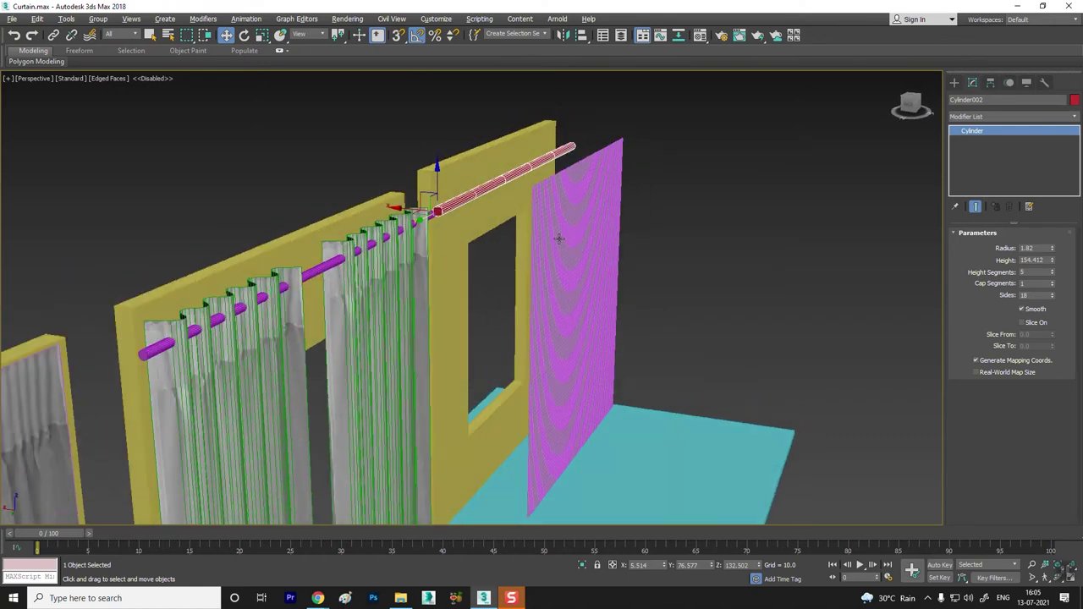
{"action": "left_click_drag", "start_coordinate": [399, 196], "coordinate": [475, 206]}
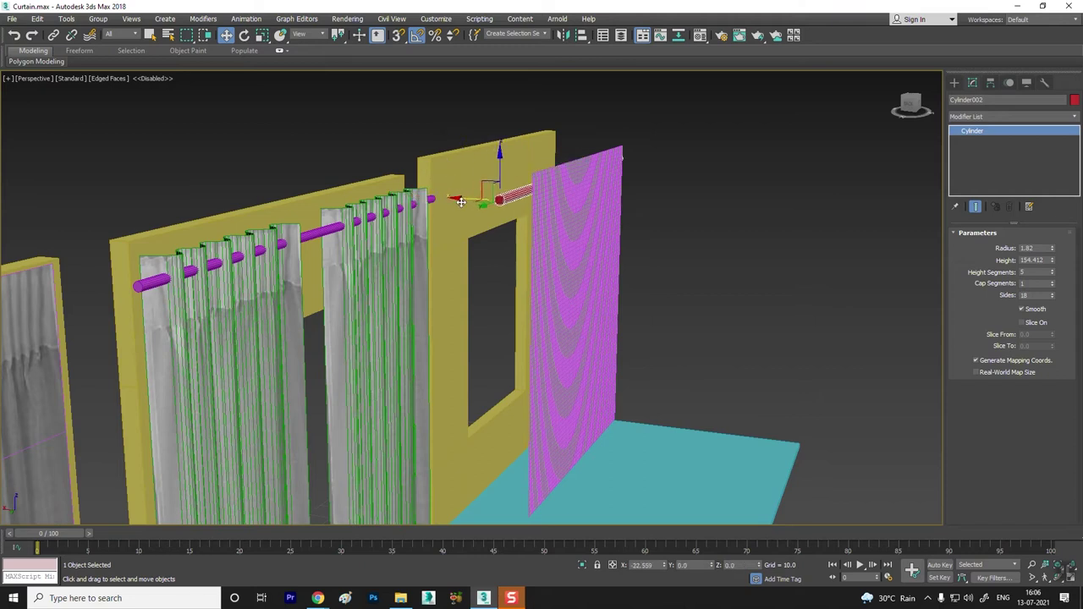
{"action": "mouse_move", "coordinate": [476, 205]}
{"action": "middle_mouse_down", "text": "alt"}
{"action": "mouse_move", "coordinate": [602, 233]}
{"action": "mouse_move", "coordinate": [579, 252]}
{"action": "mouse_move", "coordinate": [377, 247]}
{"action": "mouse_move", "coordinate": [561, 248]}
{"action": "middle_mouse_up", "text": "alt"}
{"action": "left_click_drag", "start_coordinate": [1056, 263], "coordinate": [1052, 276]}
{"action": "left_click_drag", "start_coordinate": [357, 219], "coordinate": [393, 215]}
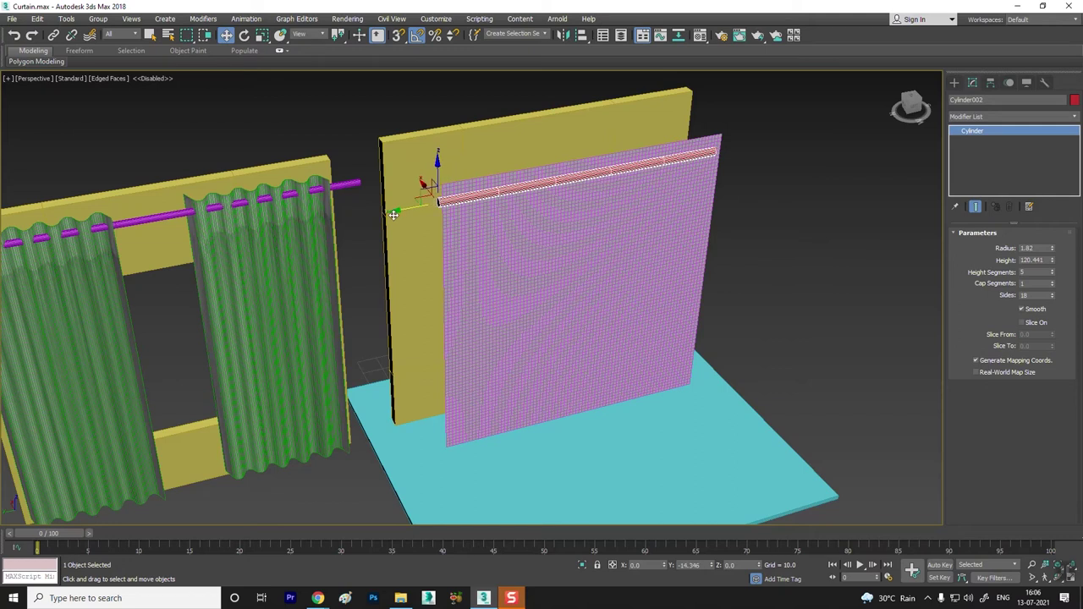
{"action": "left_click_drag", "start_coordinate": [392, 216], "coordinate": [387, 212]}
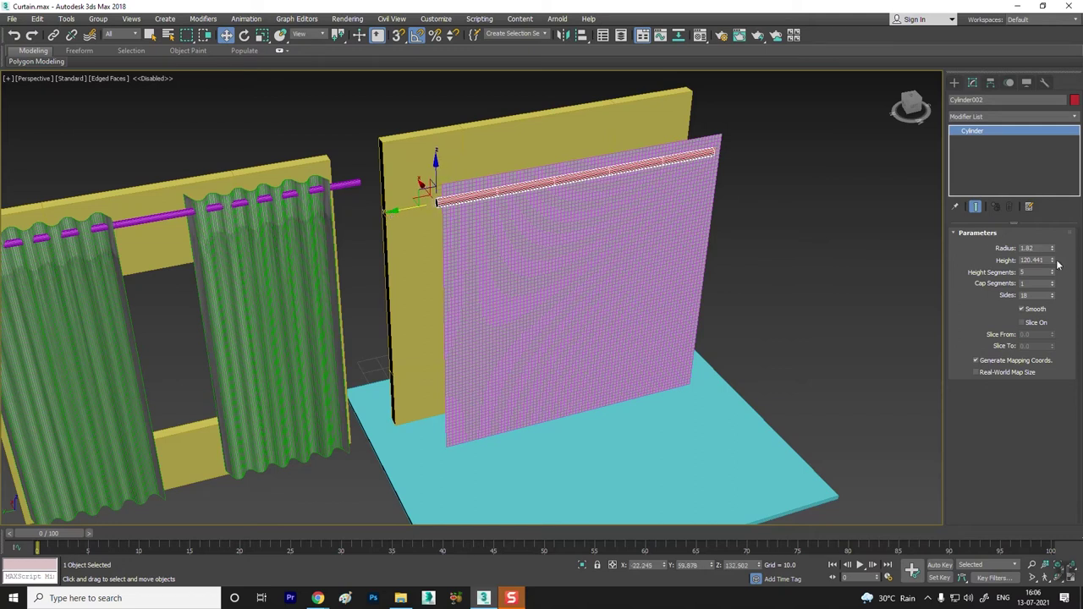
{"action": "left_click_drag", "start_coordinate": [1051, 261], "coordinate": [1051, 256]}
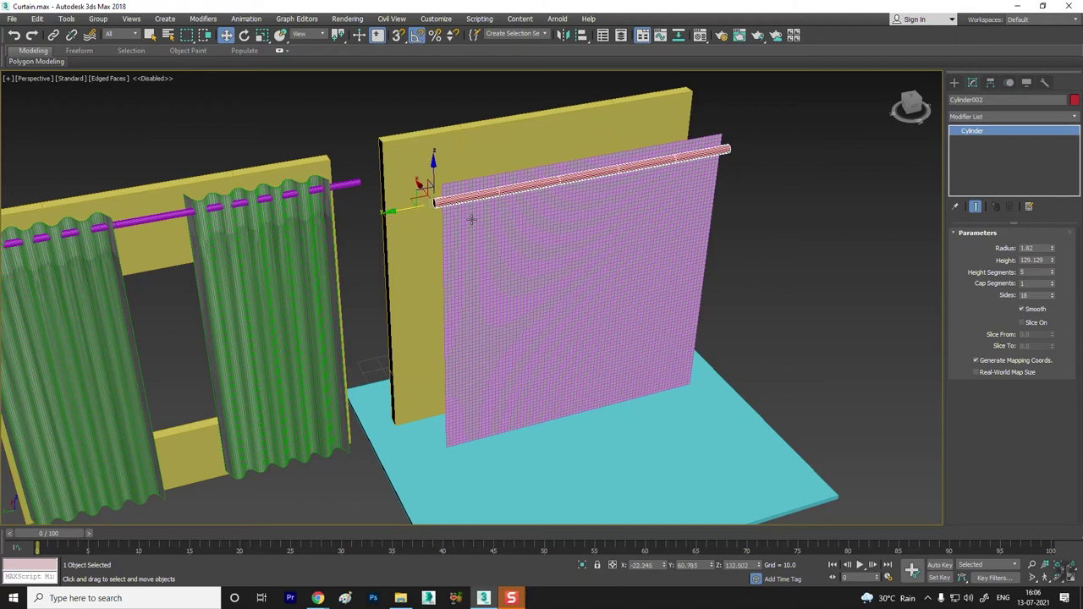
{"action": "key", "text": "alt+w"}
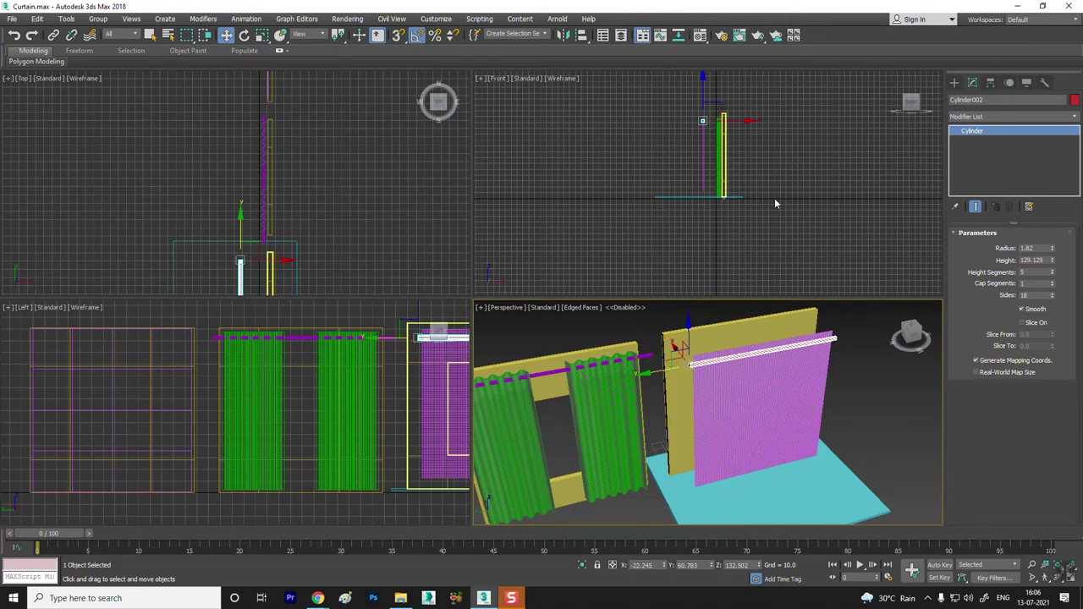
Step: Maximize the Left view around the third frame's curtain and select the red rod
{"action": "key", "text": "alt+w"}
{"action": "middle_click_drag", "start_coordinate": [728, 327], "coordinate": [462, 361]}
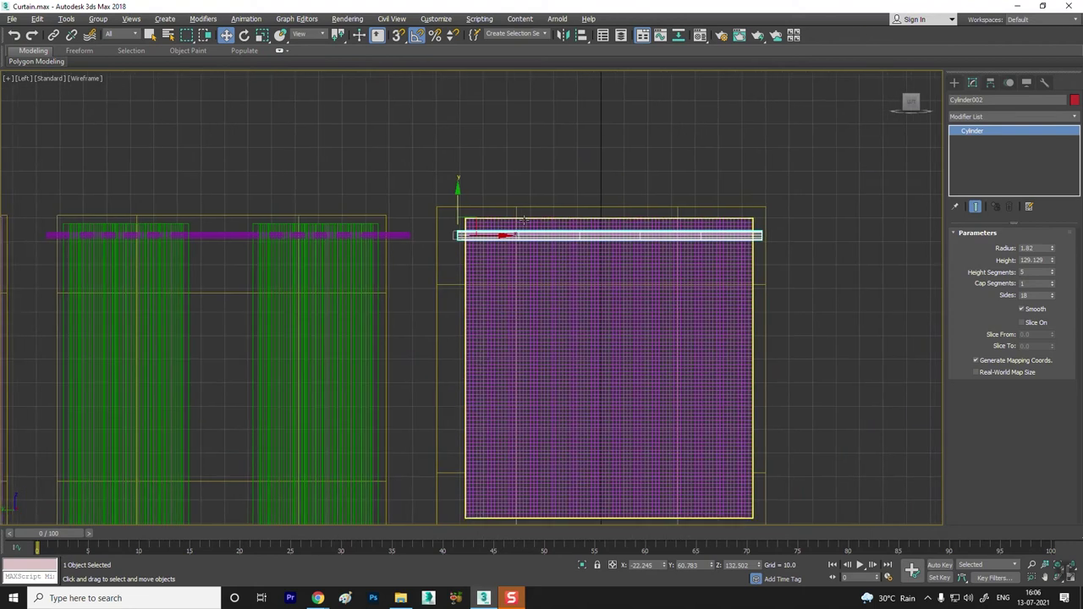
{"action": "scroll", "coordinate": [463, 361], "scroll_direction": "up", "scroll_amount": 2}
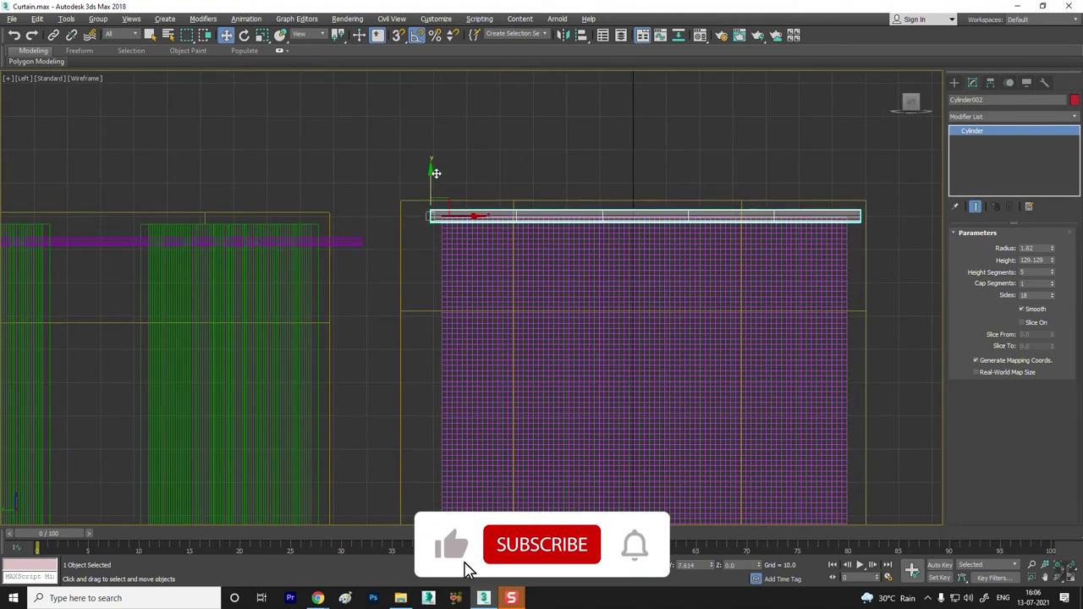
{"action": "middle_click_drag", "start_coordinate": [675, 260], "coordinate": [586, 202]}
{"action": "scroll", "coordinate": [587, 202], "scroll_direction": "down", "scroll_amount": 2}
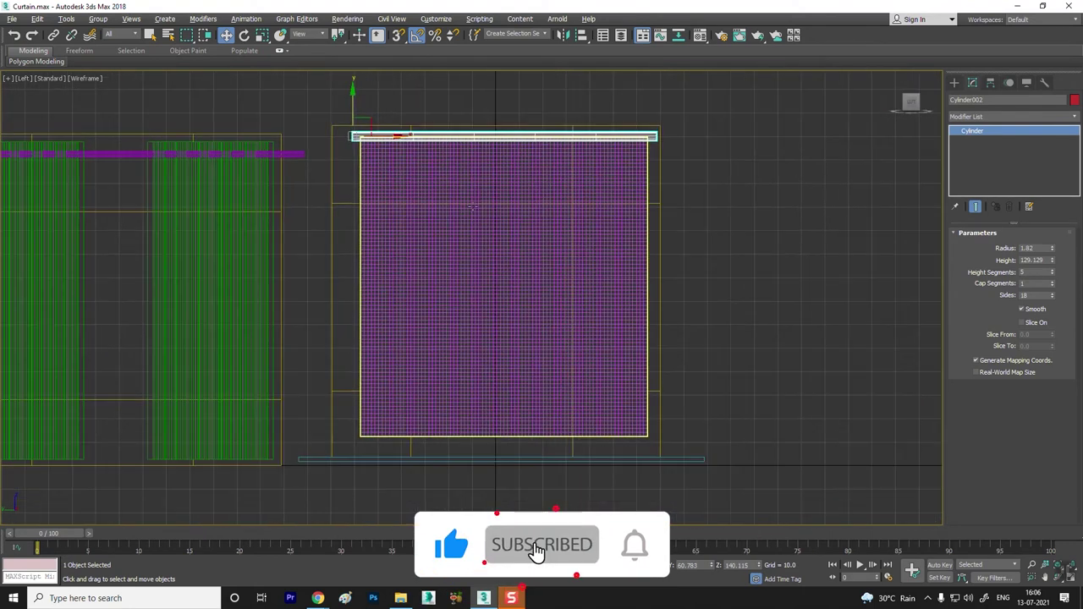
{"action": "scroll", "coordinate": [524, 169], "scroll_direction": "up", "scroll_amount": 2}
{"action": "middle_click_drag", "start_coordinate": [494, 113], "coordinate": [507, 150]}
{"action": "left_click", "coordinate": [581, 151]}
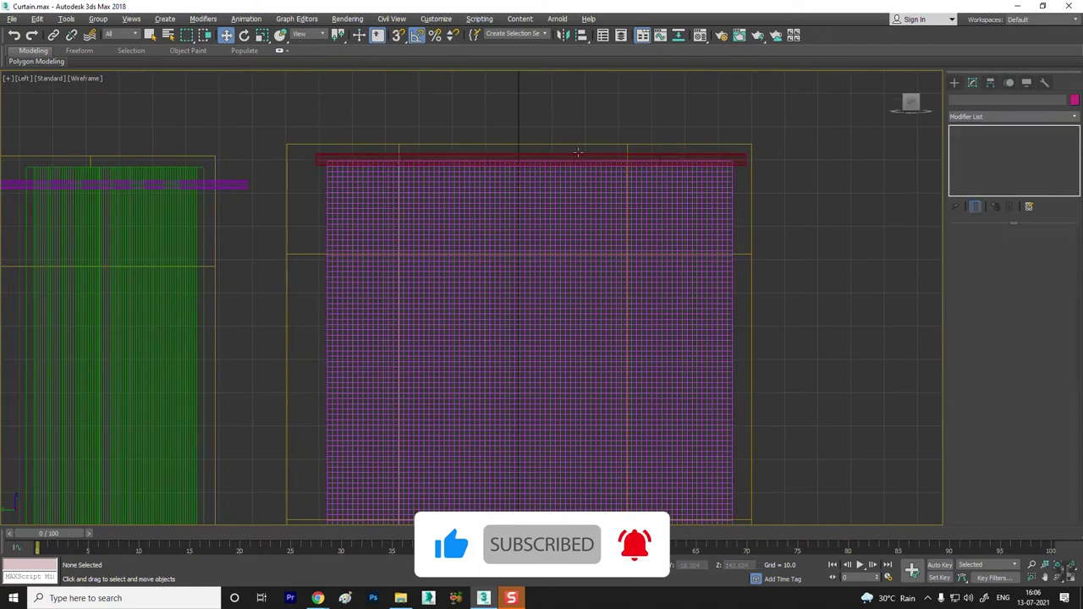
{"action": "left_click", "coordinate": [578, 153]}
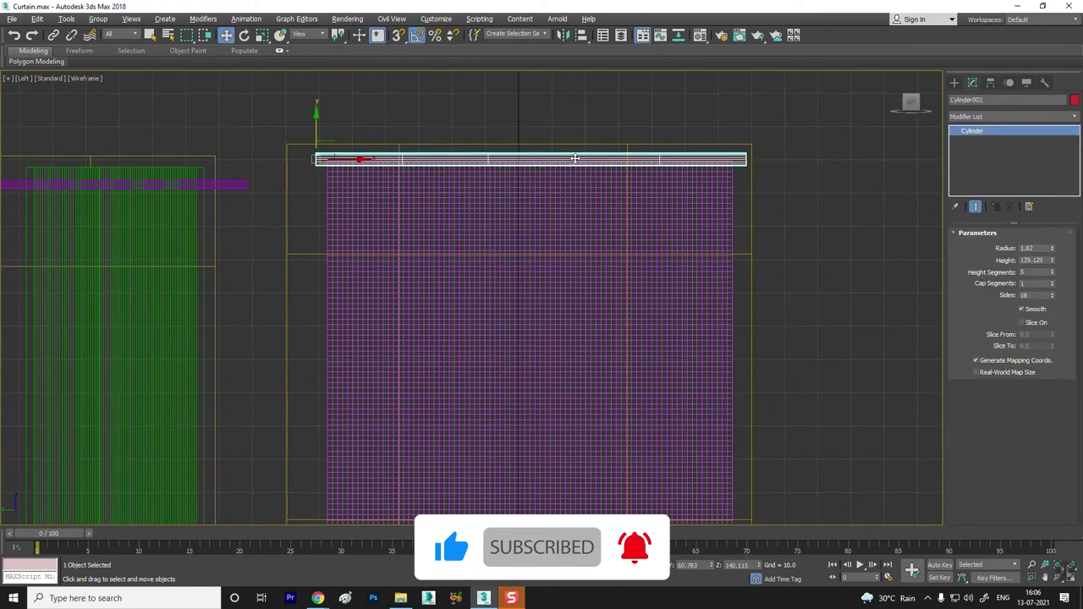
Step: Center the rod on its pivot using Affect Object Only and Center to Pivot
{"action": "left_click", "coordinate": [954, 83]}
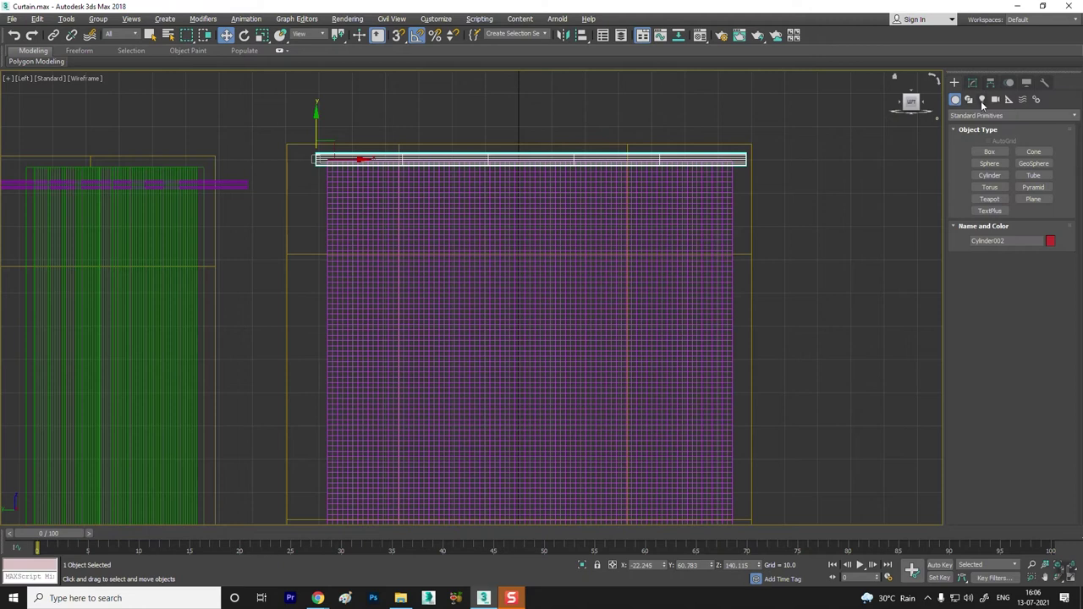
{"action": "left_click", "coordinate": [989, 83]}
{"action": "left_click", "coordinate": [1012, 175]}
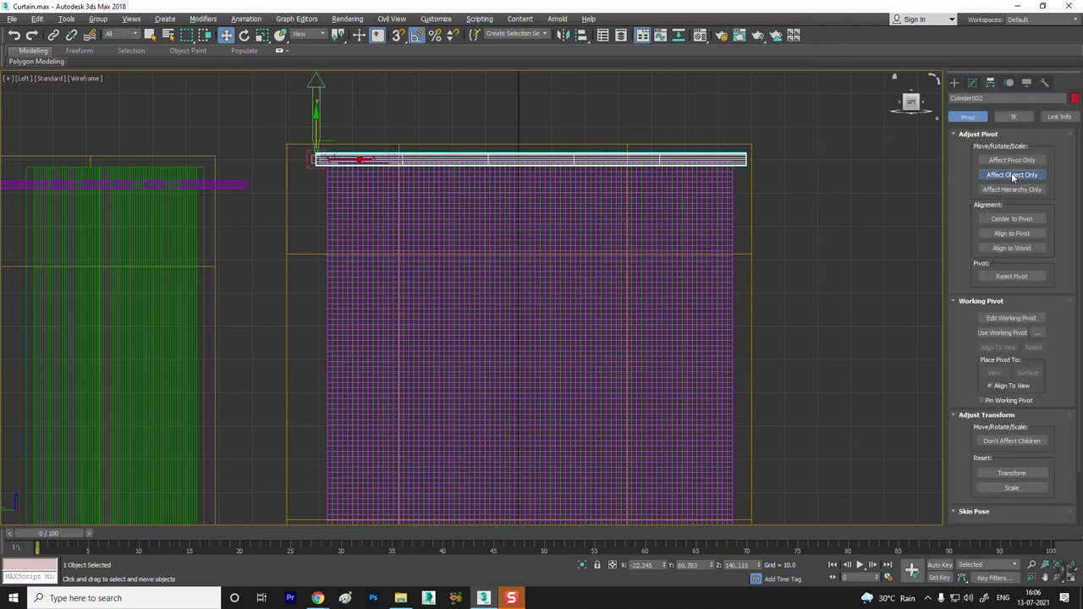
{"action": "left_click", "coordinate": [1007, 218]}
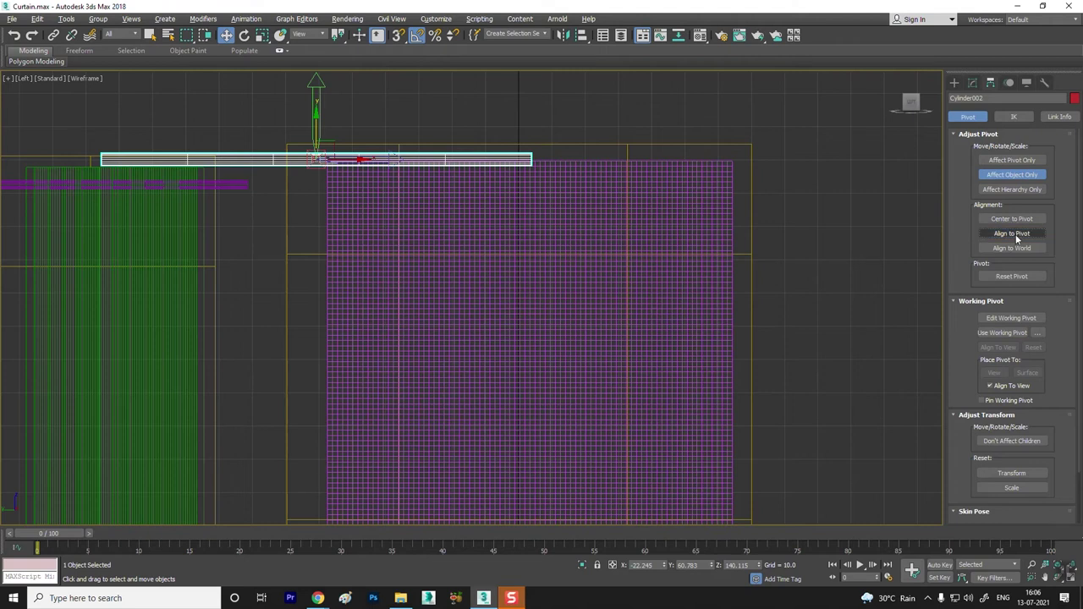
{"action": "left_click", "coordinate": [1011, 174]}
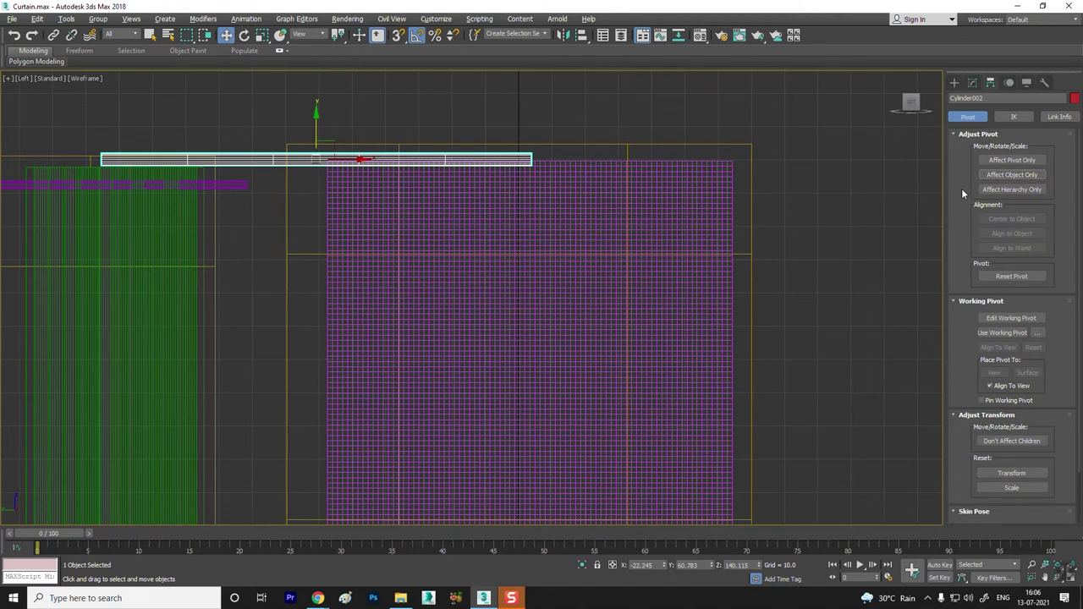
{"action": "left_click", "coordinate": [1011, 160]}
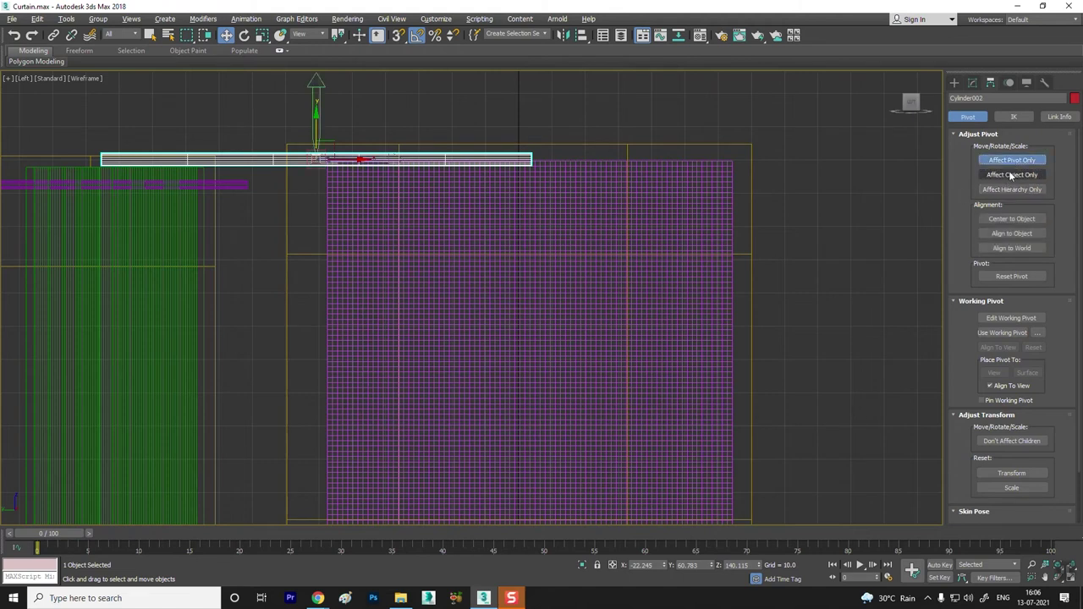
{"action": "left_click", "coordinate": [1012, 159]}
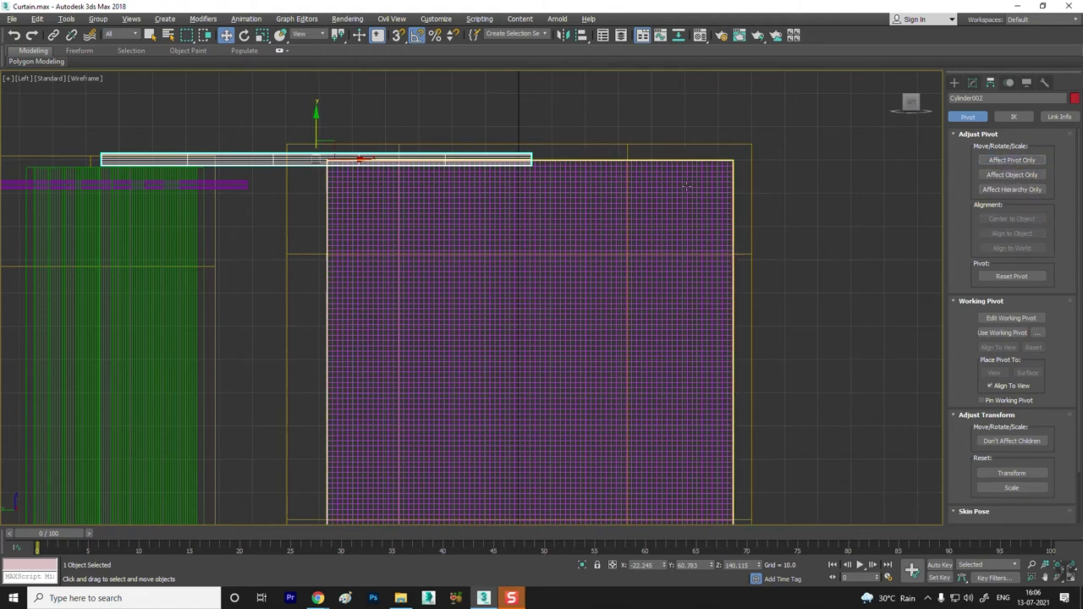
Step: Move the red rod back across the curtain's top edge and select the curtain
{"action": "left_click_drag", "start_coordinate": [361, 159], "coordinate": [577, 159]}
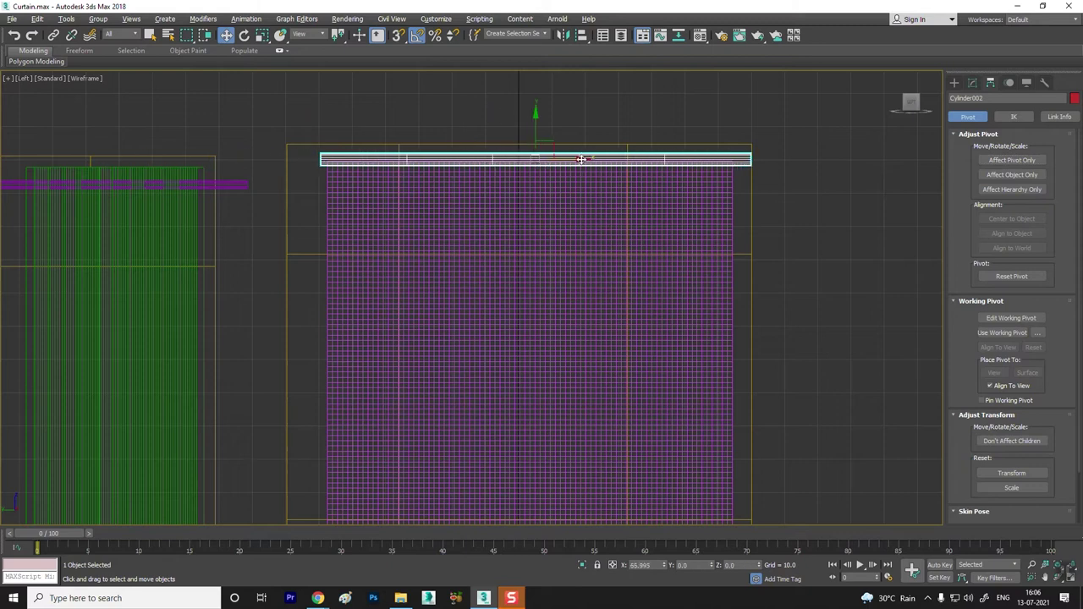
{"action": "left_click", "coordinate": [781, 134]}
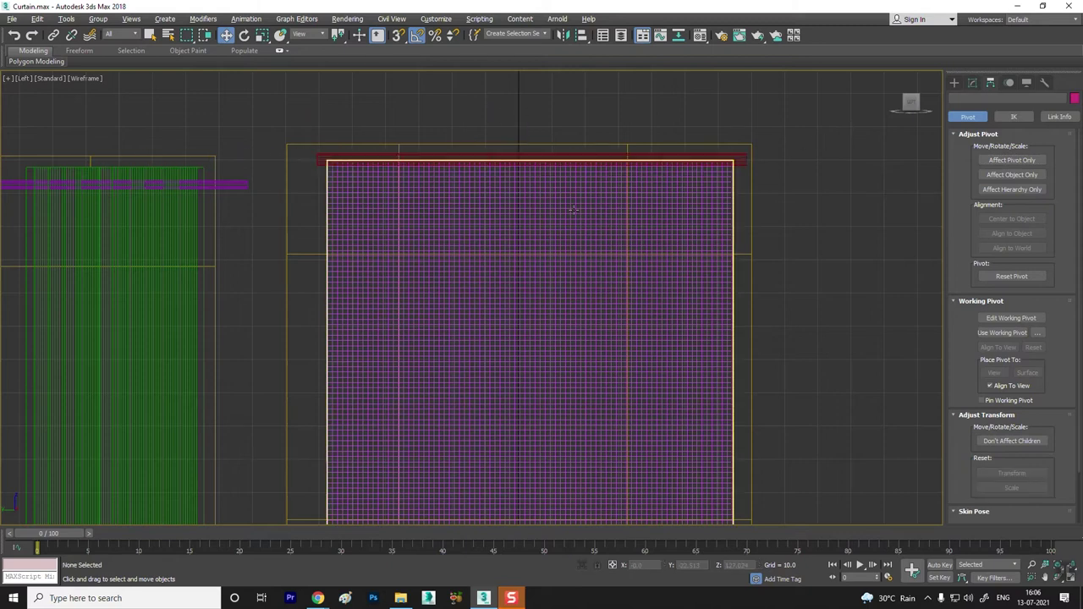
{"action": "scroll", "coordinate": [499, 195], "scroll_direction": "up", "scroll_amount": 2}
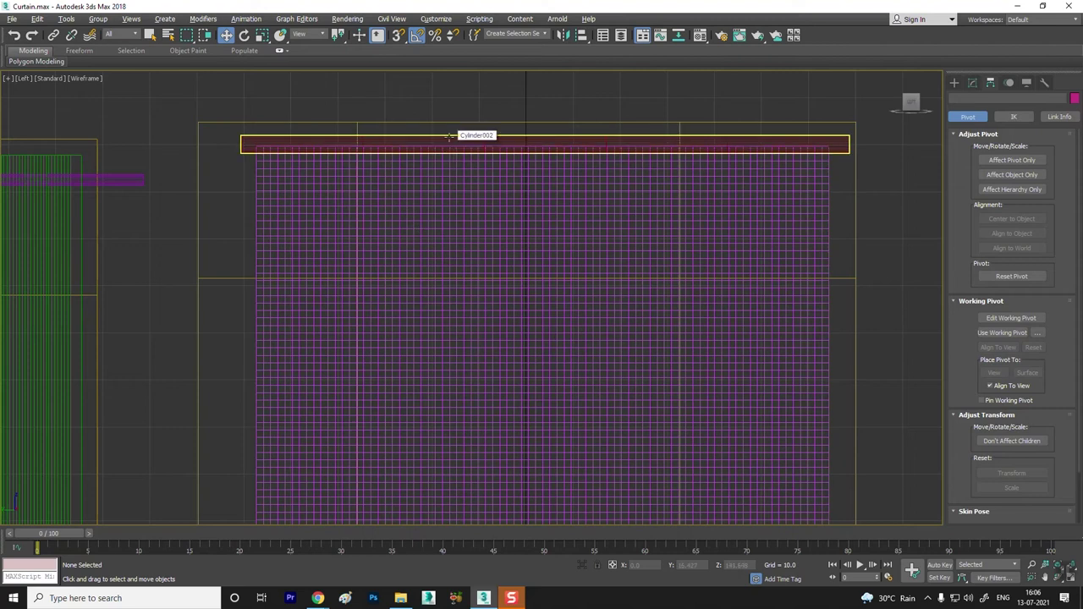
{"action": "left_click", "coordinate": [326, 185]}
Step: At the Cloth Group level, select the curtain's 32 top-row vertices
{"action": "left_click", "coordinate": [971, 82]}
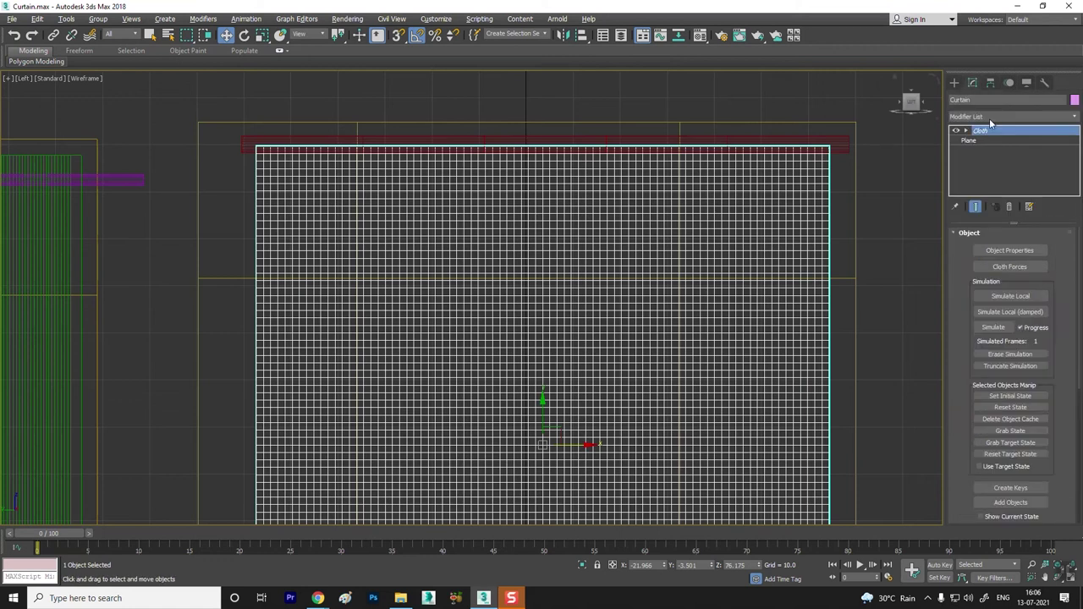
{"action": "left_click", "coordinate": [965, 131]}
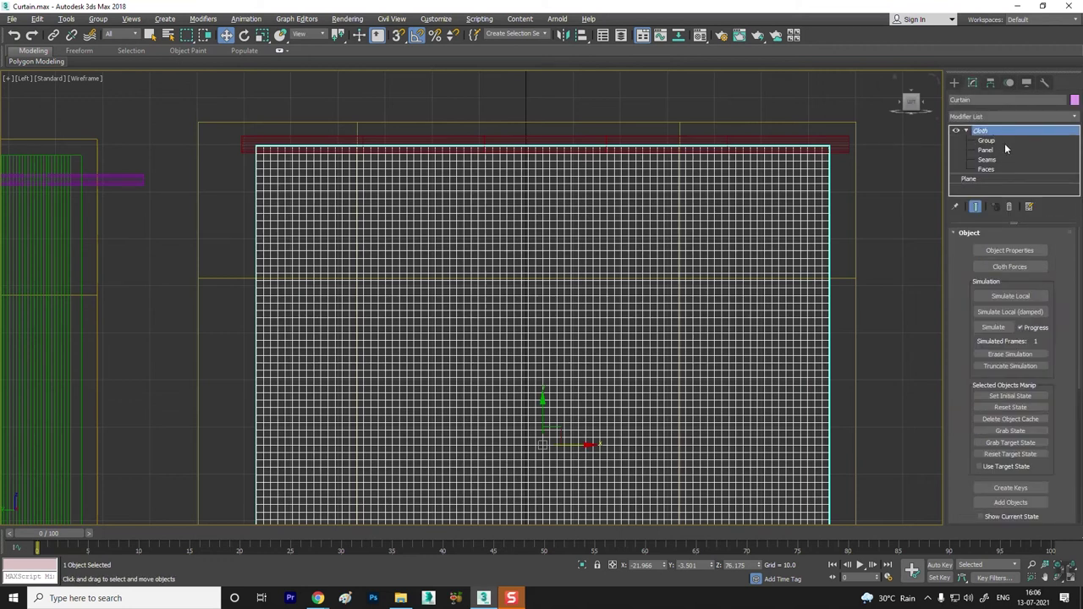
{"action": "left_click", "coordinate": [986, 140]}
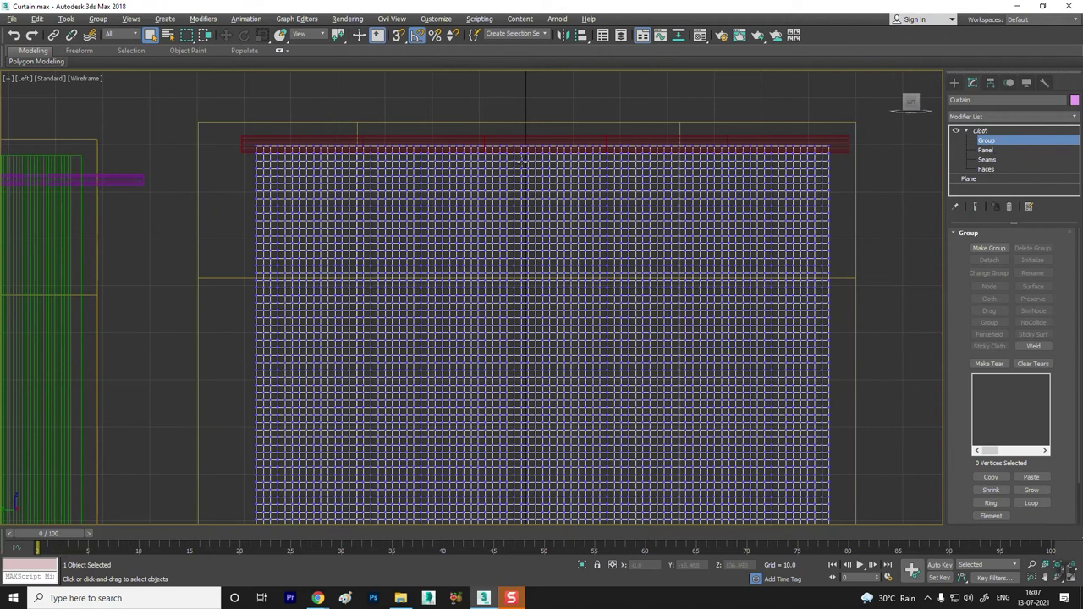
{"action": "scroll", "coordinate": [283, 161], "scroll_direction": "up", "scroll_amount": 2}
{"action": "left_click_drag", "start_coordinate": [296, 215], "coordinate": [318, 220]}
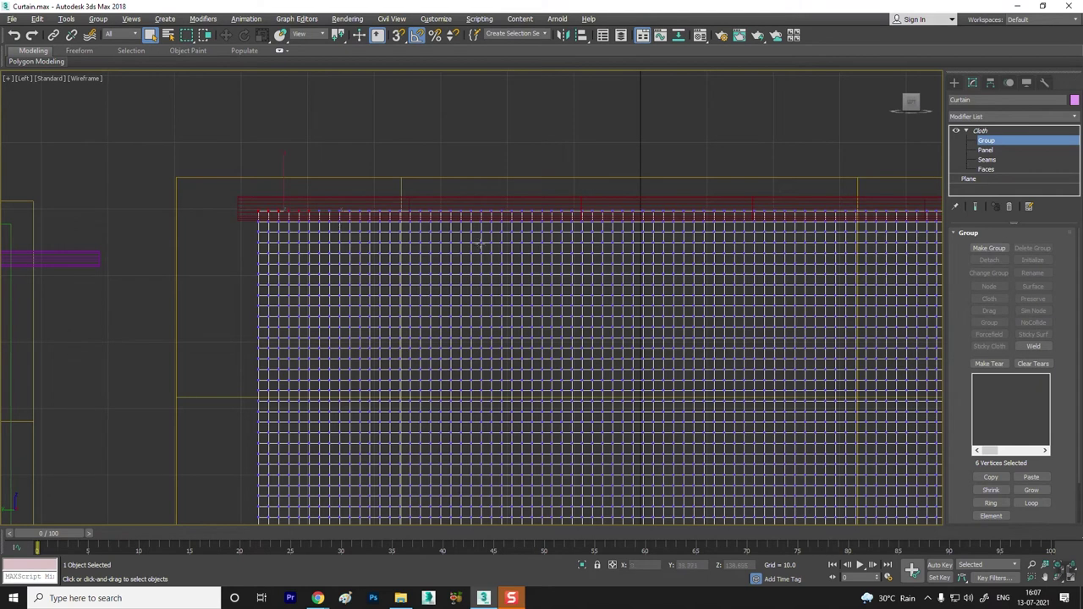
{"action": "middle_click_drag", "start_coordinate": [481, 245], "coordinate": [383, 251]}
{"action": "left_click_drag", "start_coordinate": [353, 213], "coordinate": [406, 228], "text": "ctrl"}
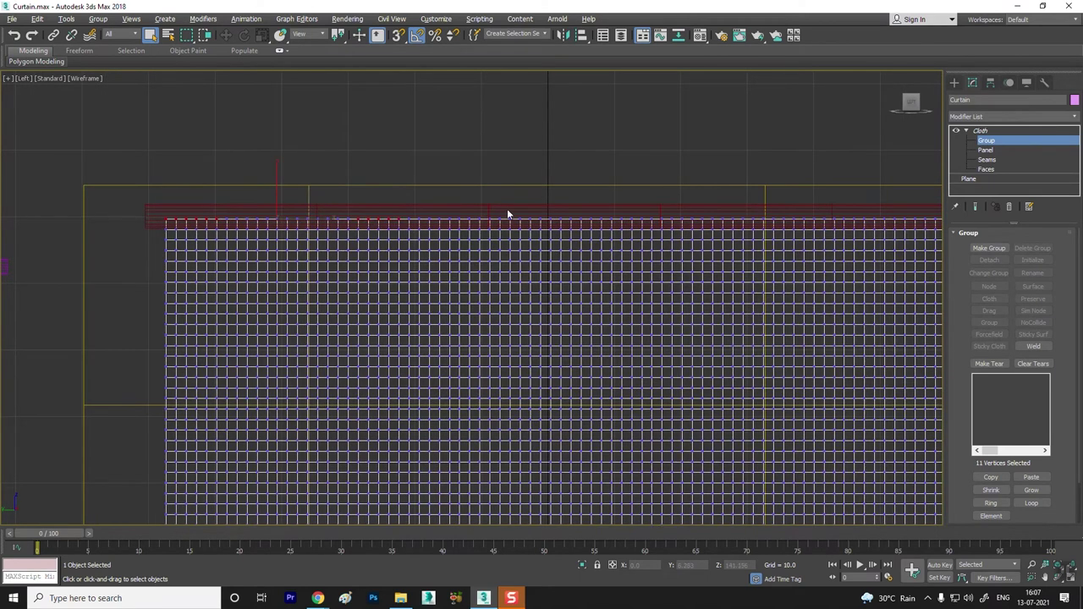
{"action": "left_click_drag", "start_coordinate": [514, 208], "coordinate": [576, 224], "text": "ctrl"}
{"action": "middle_click_drag", "start_coordinate": [661, 247], "coordinate": [522, 217]}
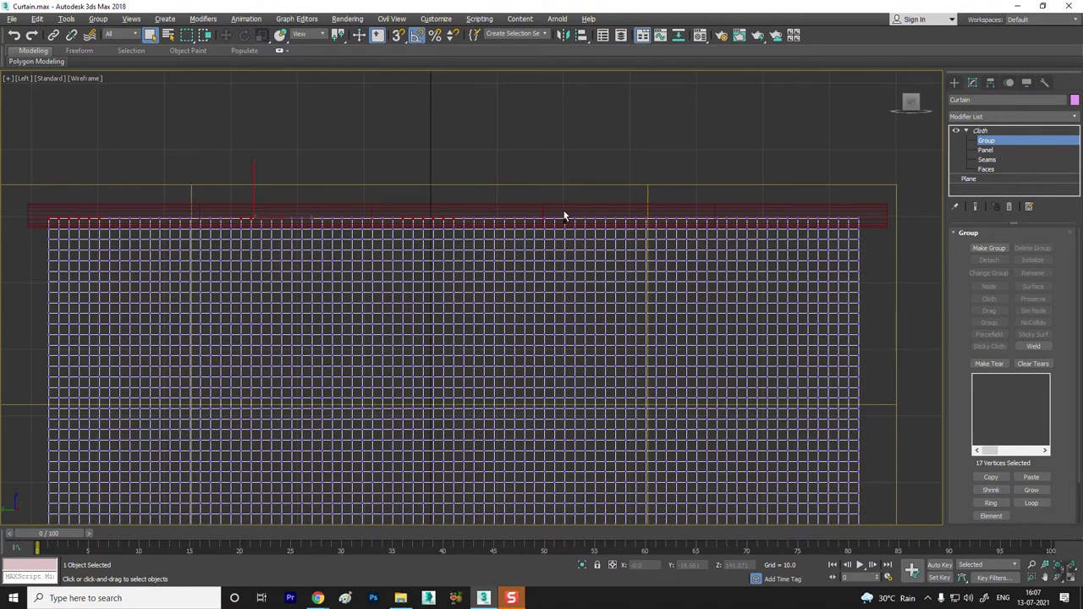
{"action": "left_click_drag", "start_coordinate": [560, 210], "coordinate": [616, 228], "text": "ctrl"}
{"action": "left_click_drag", "start_coordinate": [694, 212], "coordinate": [741, 227], "text": "ctrl"}
{"action": "left_click_drag", "start_coordinate": [872, 228], "coordinate": [873, 228], "text": "ctrl"}
Step: Make the selected vertices Group001 and pin it as a Node to rod Cylinder002
{"action": "left_click", "coordinate": [988, 248]}
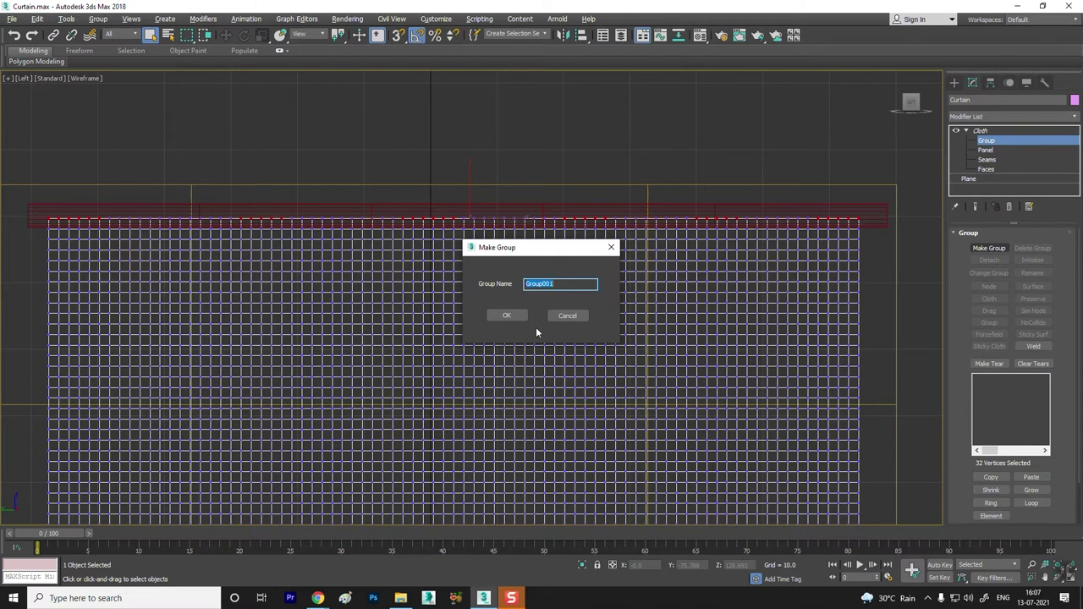
{"action": "left_click", "coordinate": [506, 316]}
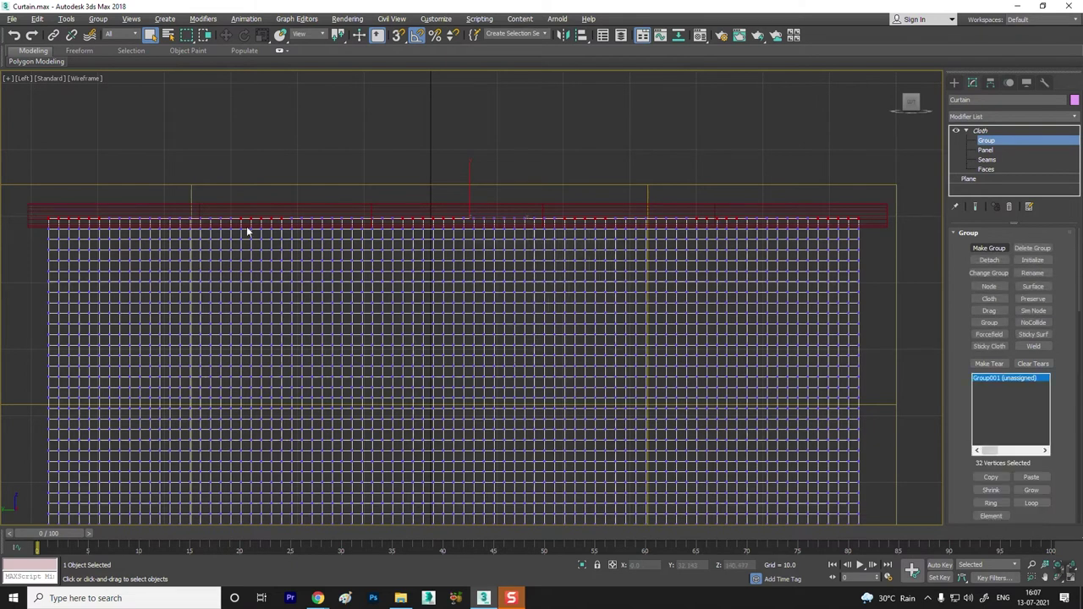
{"action": "scroll", "coordinate": [638, 180], "scroll_direction": "down", "scroll_amount": 3}
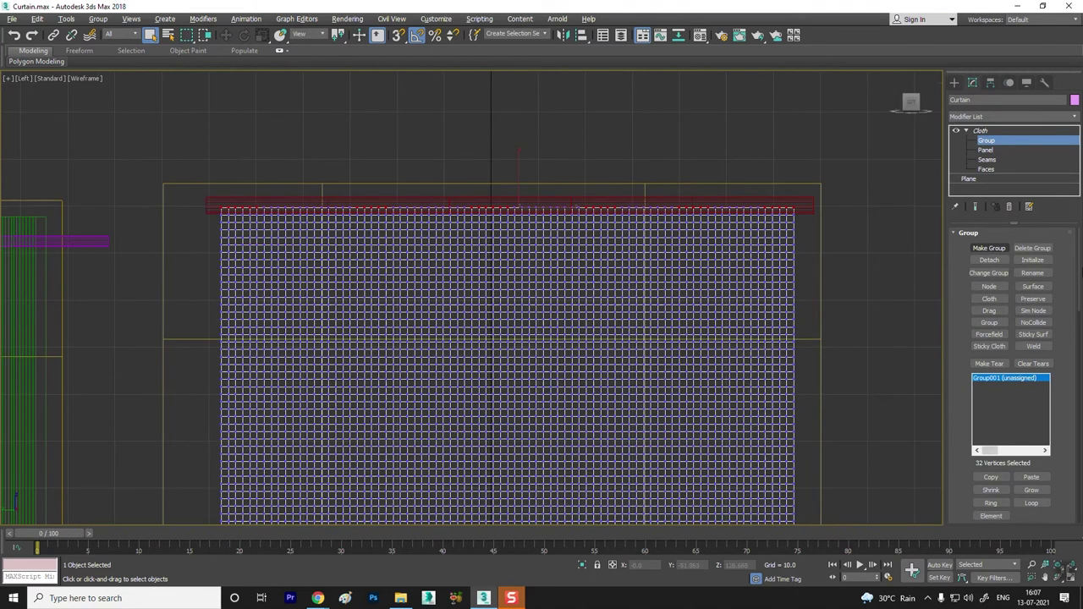
{"action": "left_click", "coordinate": [991, 290]}
{"action": "left_click", "coordinate": [806, 204]}
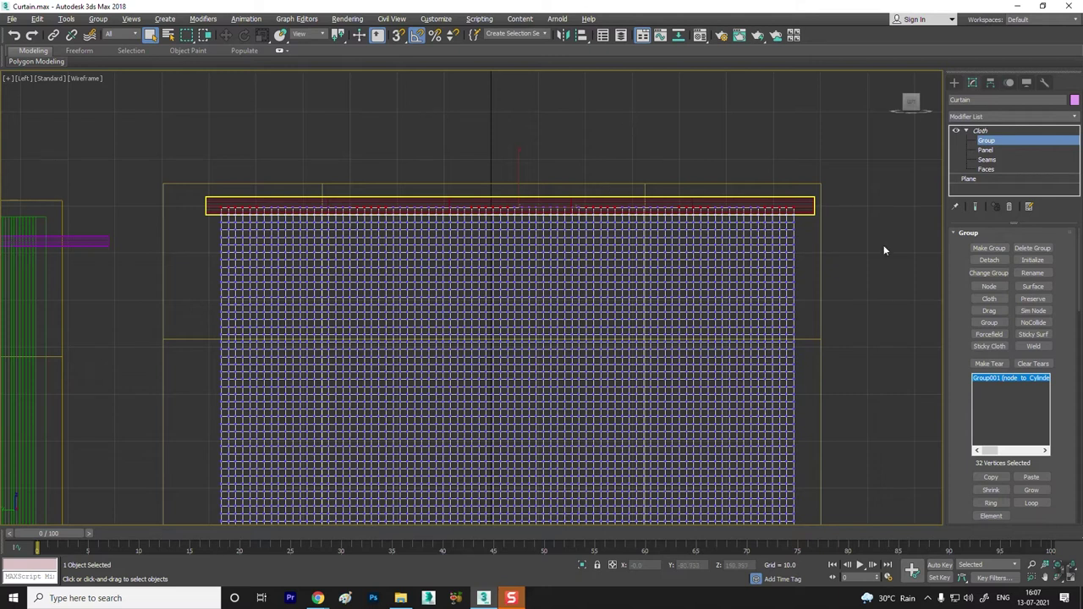
{"action": "scroll", "coordinate": [650, 296], "scroll_direction": "down", "scroll_amount": 4}
Step: Maximize the Perspective view and exit the Cloth Group sub-object level
{"action": "key", "text": "alt+w"}
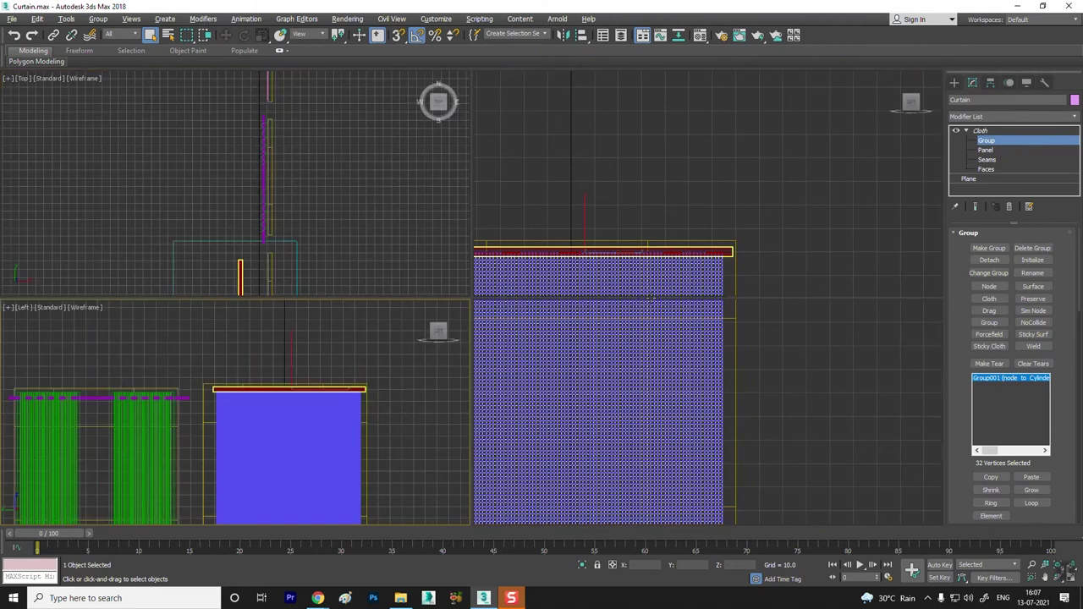
{"action": "left_click", "coordinate": [570, 378]}
{"action": "key", "text": "alt+w"}
{"action": "mouse_move", "coordinate": [570, 378]}
{"action": "middle_mouse_down", "text": "alt"}
{"action": "mouse_move", "coordinate": [580, 338]}
{"action": "mouse_move", "coordinate": [483, 331]}
{"action": "mouse_move", "coordinate": [933, 192]}
{"action": "middle_mouse_up", "text": "alt"}
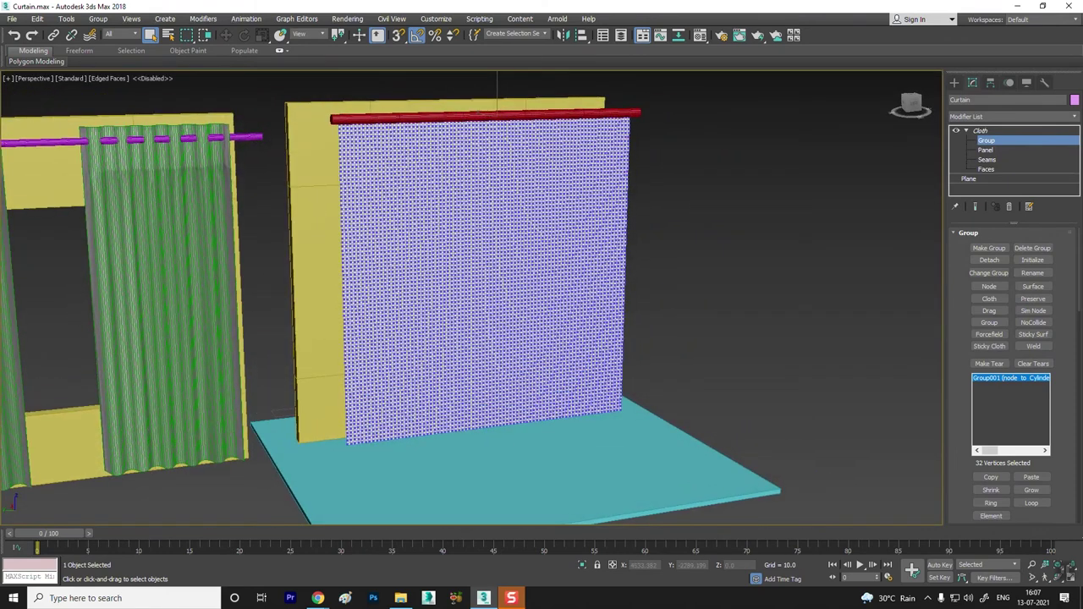
{"action": "left_click", "coordinate": [979, 131]}
{"action": "left_click", "coordinate": [966, 131]}
Step: Run a brief local cloth simulation, stop it, and switch to plain smooth shading
{"action": "left_click", "coordinate": [1011, 295]}
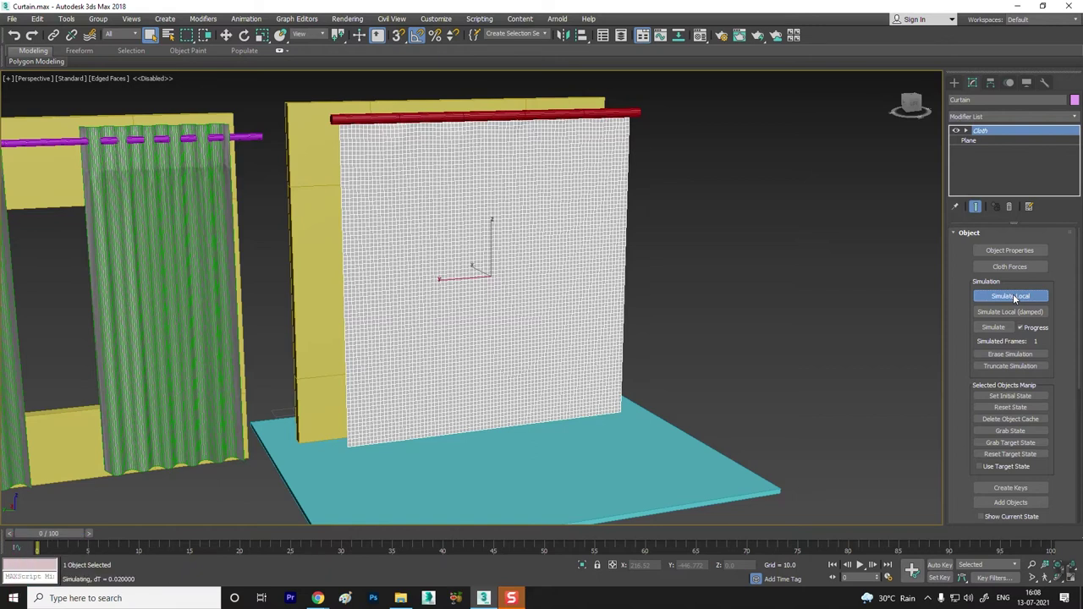
{"action": "left_click", "coordinate": [1013, 296]}
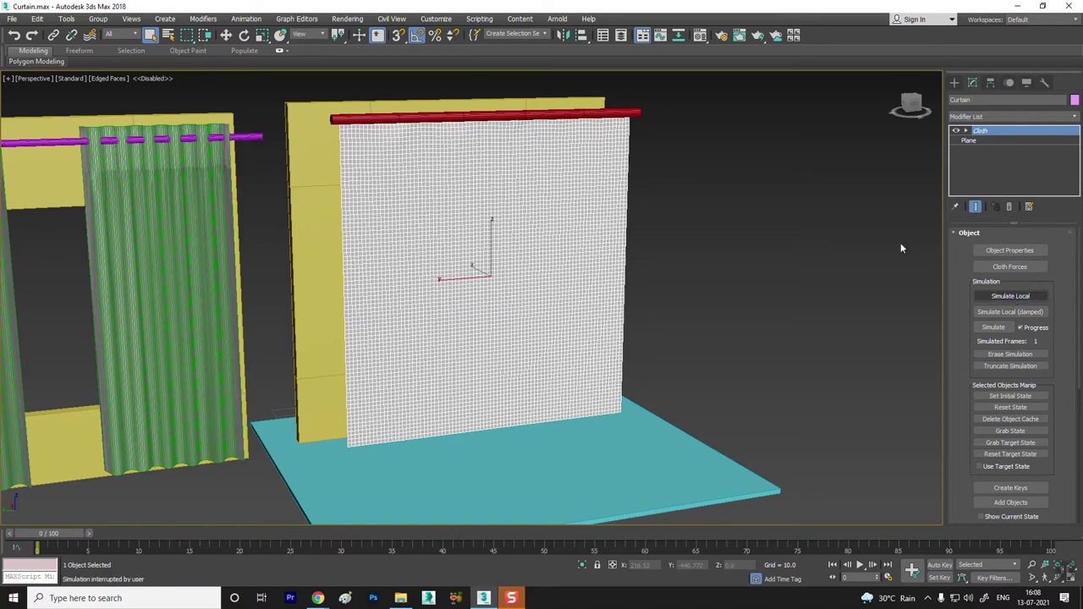
{"action": "scroll", "coordinate": [710, 184], "scroll_direction": "up", "scroll_amount": 3}
{"action": "scroll", "coordinate": [710, 185], "scroll_direction": "down", "scroll_amount": 2}
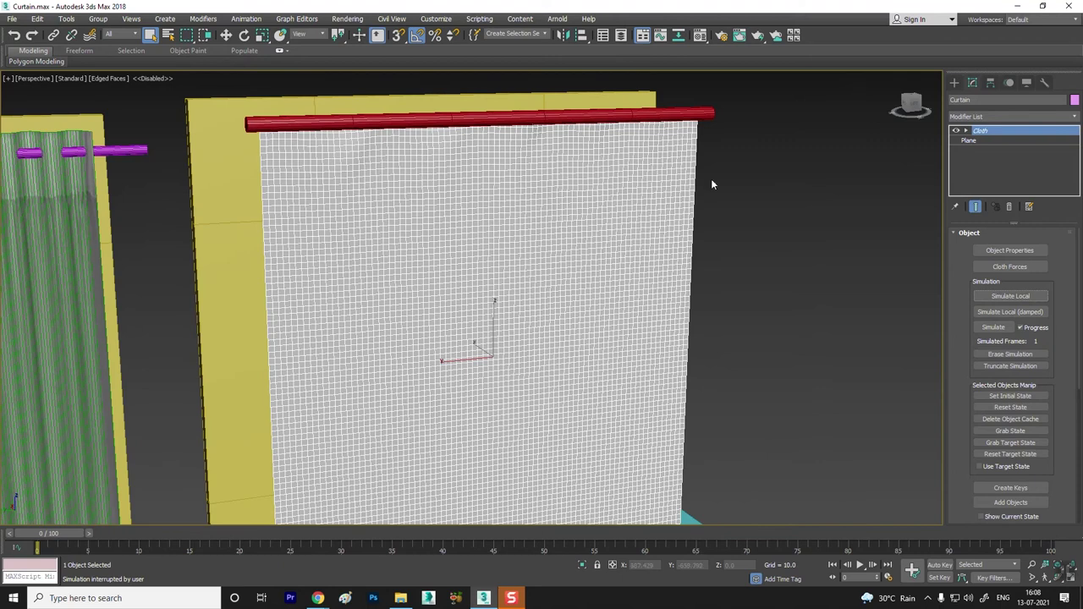
{"action": "key", "text": "F4"}
{"action": "mouse_move", "coordinate": [499, 229]}
{"action": "middle_mouse_down", "text": "alt"}
{"action": "mouse_move", "coordinate": [438, 249]}
{"action": "mouse_move", "coordinate": [462, 247]}
{"action": "mouse_move", "coordinate": [440, 144]}
{"action": "mouse_move", "coordinate": [464, 243]}
{"action": "mouse_move", "coordinate": [459, 321]}
{"action": "mouse_move", "coordinate": [428, 333]}
{"action": "middle_mouse_up", "text": "alt"}
{"action": "scroll", "coordinate": [448, 278], "scroll_direction": "up", "scroll_amount": 2}
{"action": "scroll", "coordinate": [460, 283], "scroll_direction": "down", "scroll_amount": 1}
Step: Select the red rod and, with Auto Key on, set a key for it at frame 10
{"action": "middle_click_drag", "start_coordinate": [460, 284], "coordinate": [471, 290], "text": "alt"}
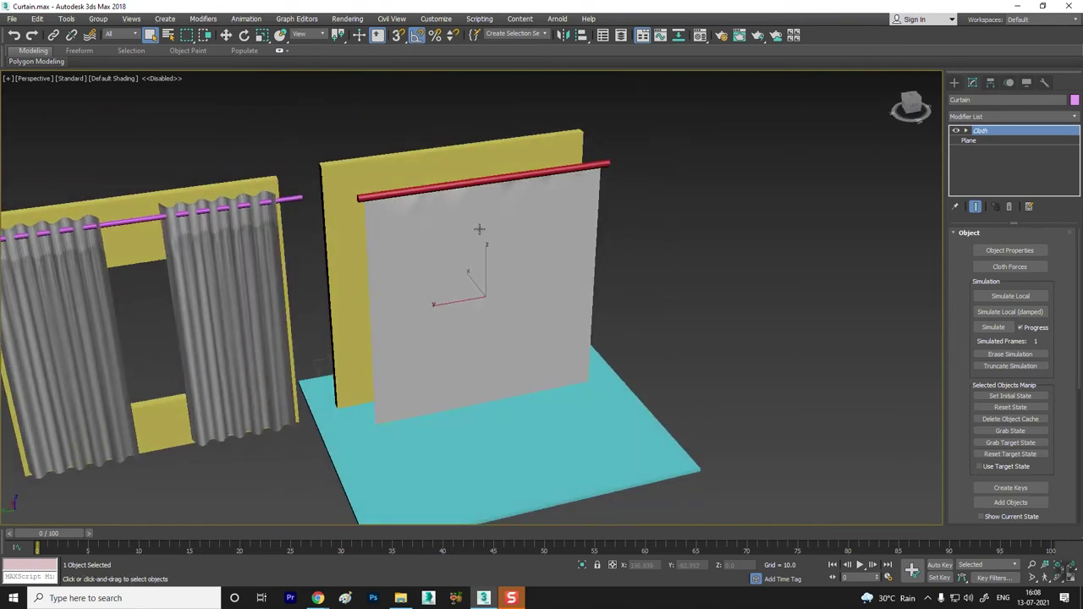
{"action": "scroll", "coordinate": [480, 229], "scroll_direction": "up", "scroll_amount": 2}
{"action": "left_click", "coordinate": [464, 172]}
{"action": "key", "text": "w"}
{"action": "middle_click_drag", "start_coordinate": [521, 166], "coordinate": [584, 281], "text": "alt"}
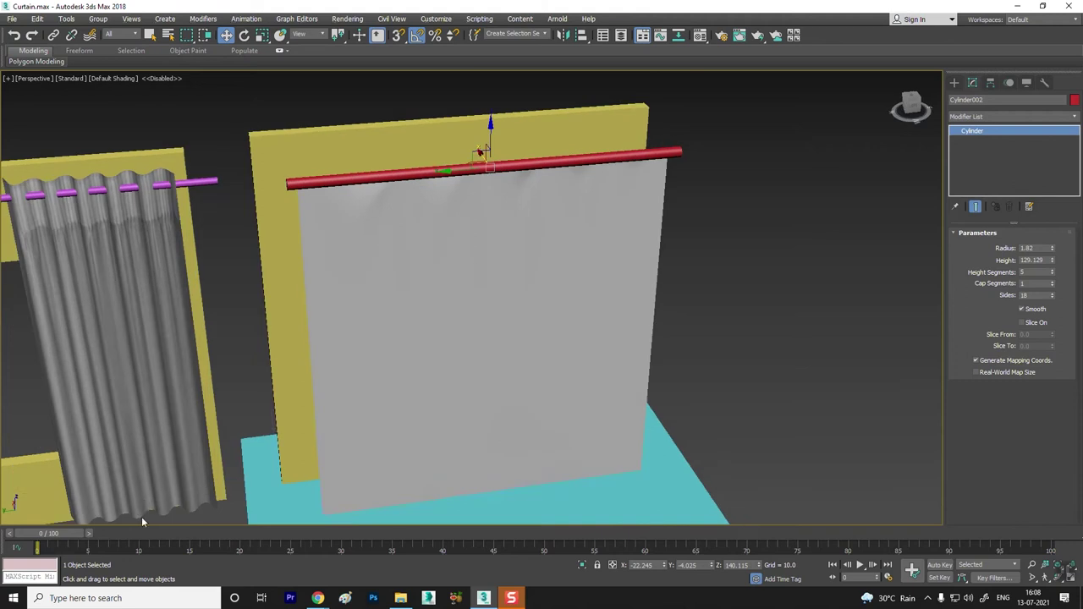
{"action": "left_click_drag", "start_coordinate": [57, 534], "coordinate": [157, 535]}
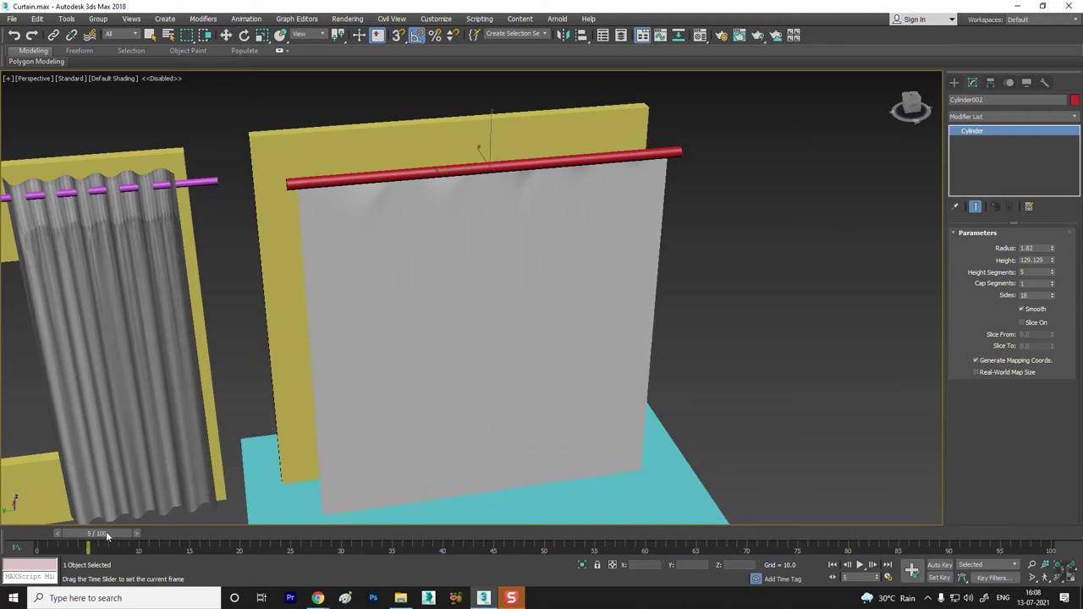
{"action": "left_click", "coordinate": [940, 565]}
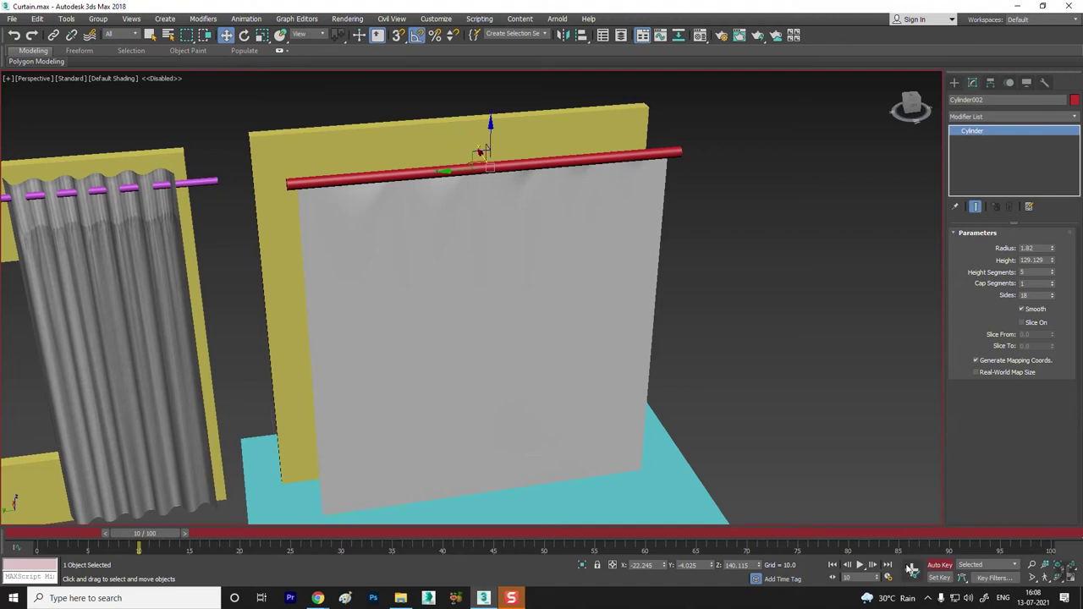
{"action": "left_click", "coordinate": [912, 571]}
Step: At frame 25, scale the rod to about 49% length, then turn Auto Key off
{"action": "mouse_move", "coordinate": [150, 538]}
{"action": "left_mouse_down"}
{"action": "mouse_move", "coordinate": [311, 536]}
{"action": "mouse_move", "coordinate": [302, 536]}
{"action": "left_mouse_up"}
{"action": "key", "text": "w"}
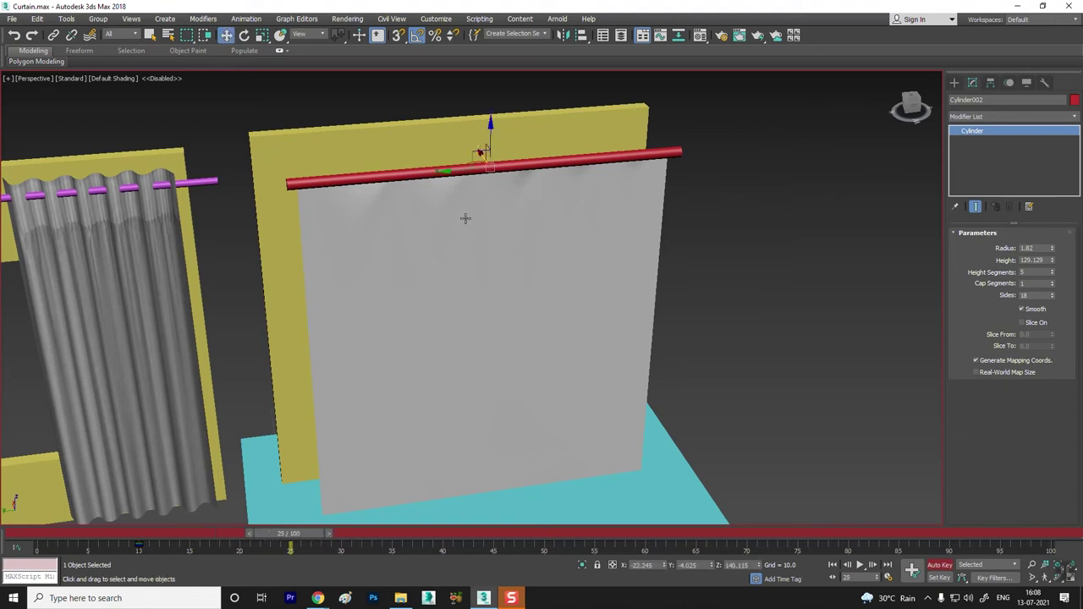
{"action": "key", "text": "r"}
{"action": "mouse_move", "coordinate": [487, 172]}
{"action": "left_mouse_down"}
{"action": "mouse_move", "coordinate": [476, 173]}
{"action": "mouse_move", "coordinate": [492, 180]}
{"action": "left_mouse_up"}
{"action": "mouse_move", "coordinate": [287, 546]}
{"action": "left_mouse_down"}
{"action": "mouse_move", "coordinate": [255, 531]}
{"action": "mouse_move", "coordinate": [302, 531]}
{"action": "mouse_move", "coordinate": [77, 533]}
{"action": "left_mouse_up"}
{"action": "left_click", "coordinate": [937, 563]}
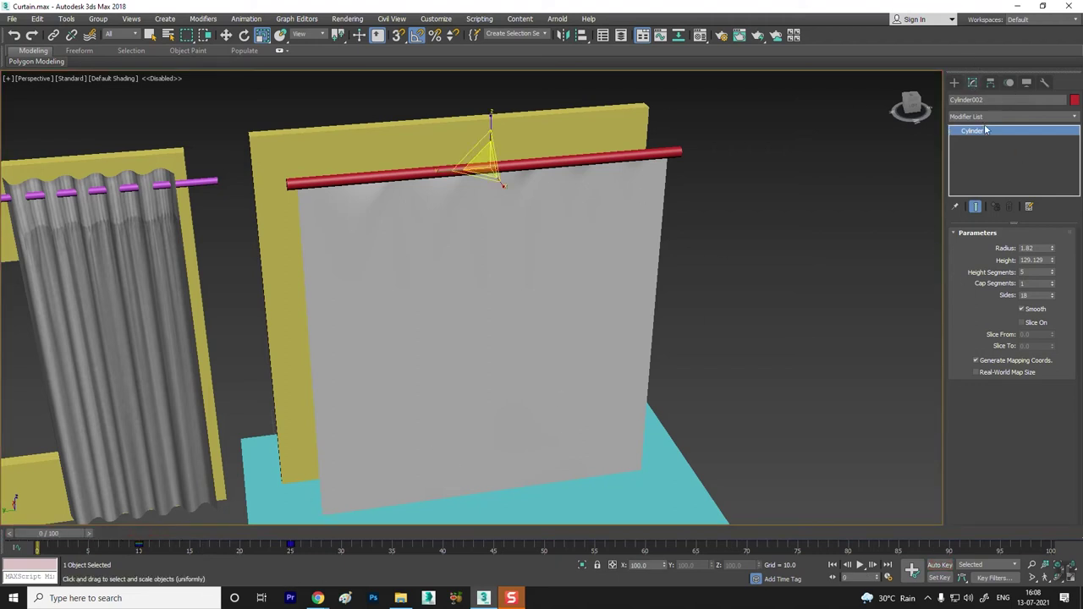
Step: Reset the curtain's Cloth state and simulate it over the full 100-frame timeline
{"action": "left_click", "coordinate": [634, 218]}
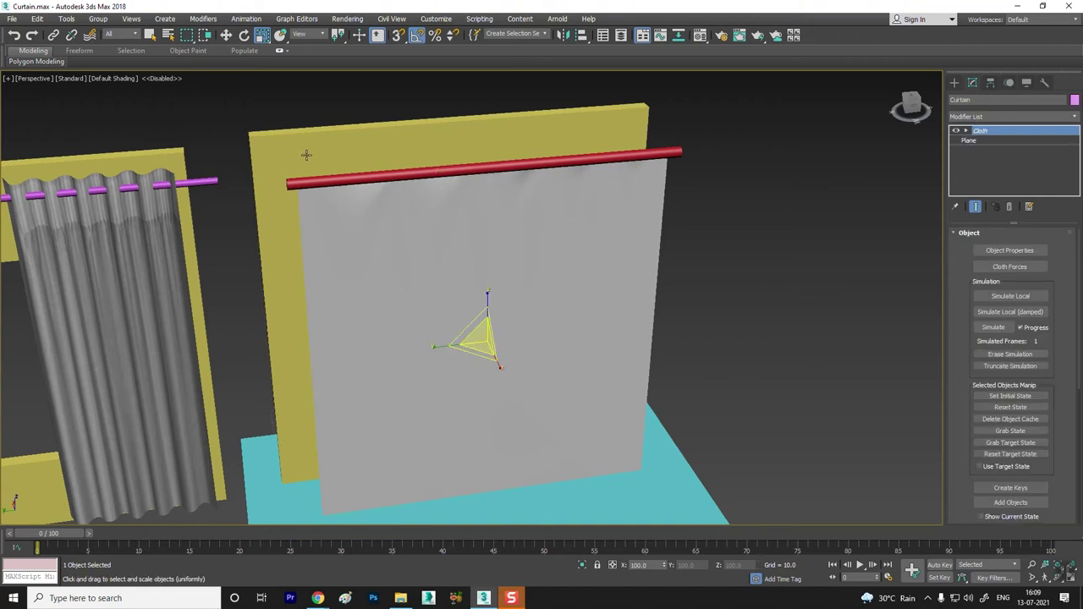
{"action": "key", "text": "w"}
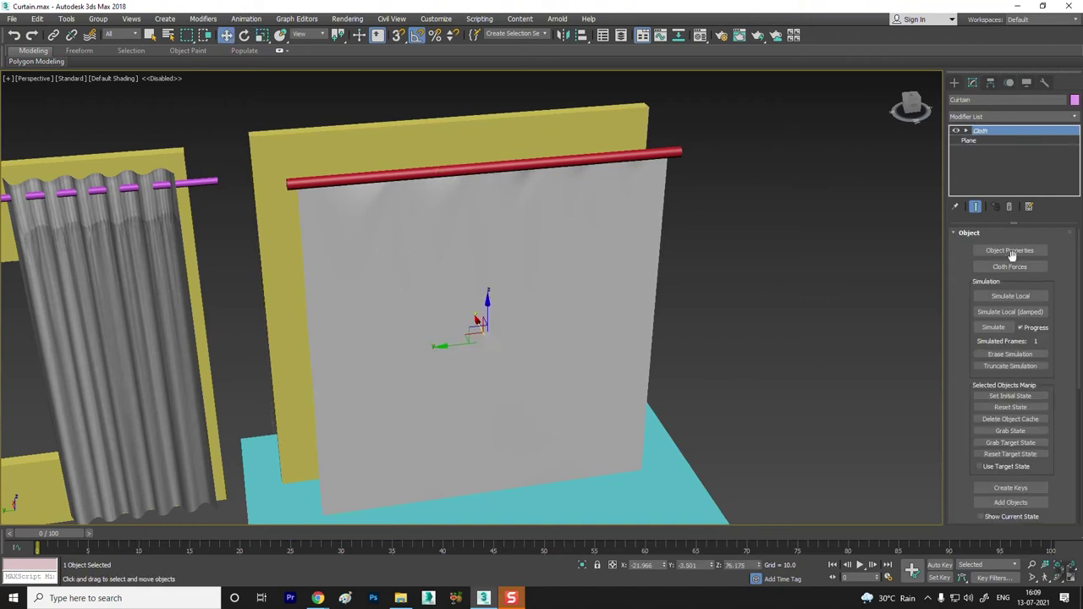
{"action": "left_click", "coordinate": [1010, 296]}
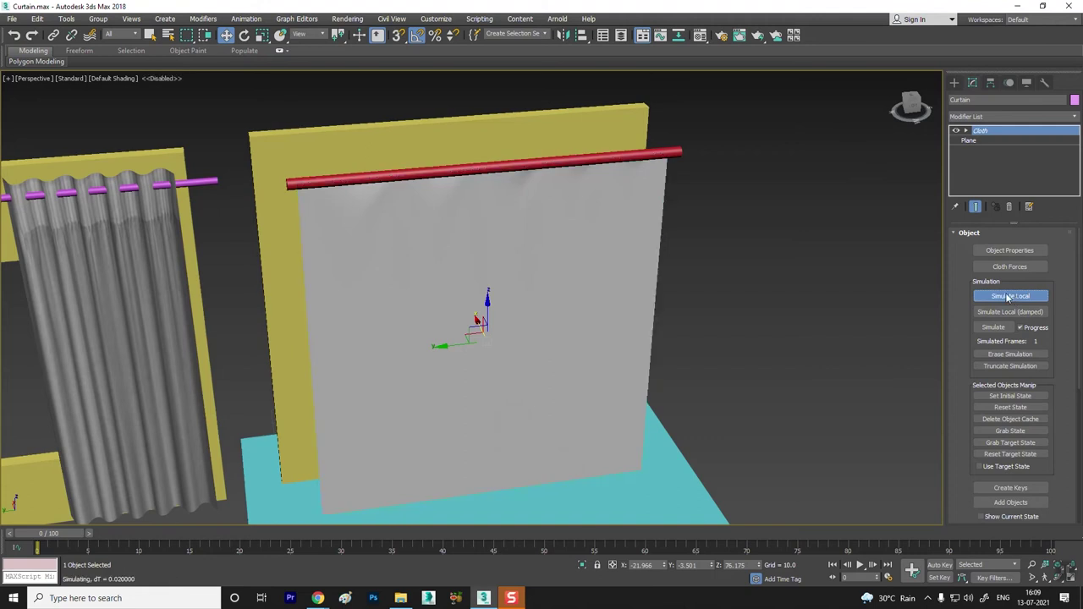
{"action": "left_click", "coordinate": [1007, 296]}
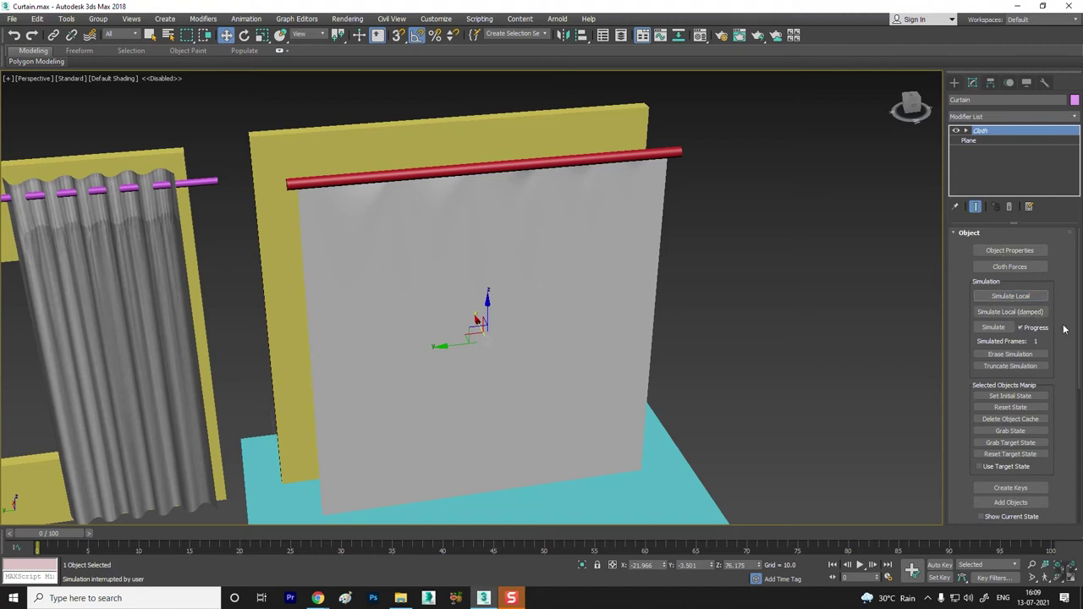
{"action": "left_click", "coordinate": [1018, 408]}
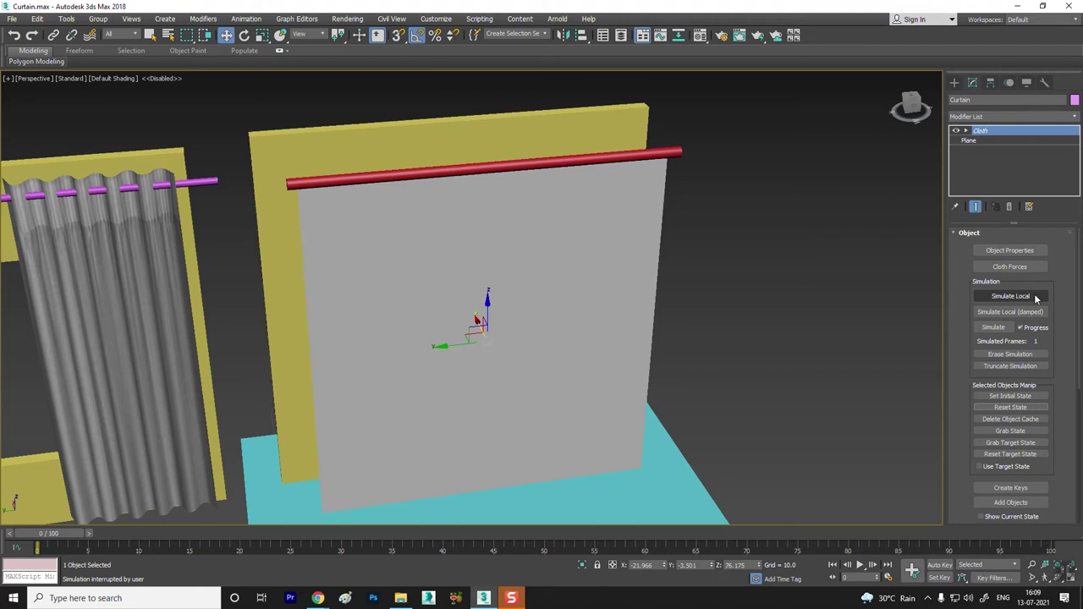
{"action": "left_click", "coordinate": [996, 331]}
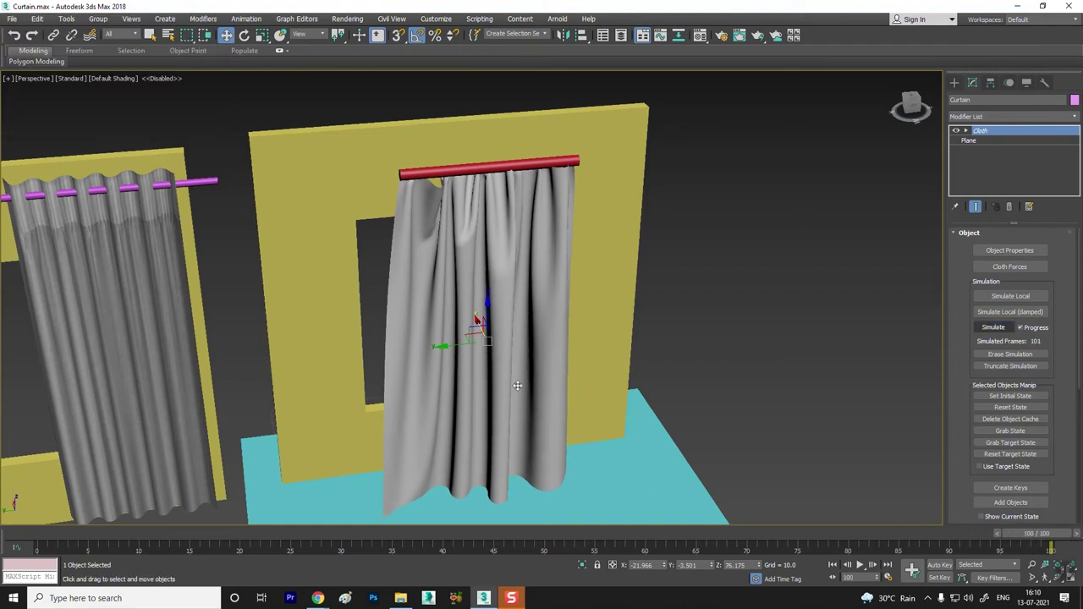
Step: Inspect the draped curtain at frame 52, reselect it, and open the Material Editor with M
{"action": "mouse_move", "coordinate": [71, 535]}
{"action": "left_mouse_down"}
{"action": "mouse_move", "coordinate": [430, 538]}
{"action": "mouse_move", "coordinate": [746, 561]}
{"action": "mouse_move", "coordinate": [420, 564]}
{"action": "mouse_move", "coordinate": [349, 551]}
{"action": "mouse_move", "coordinate": [565, 551]}
{"action": "left_mouse_up"}
{"action": "key", "text": "w"}
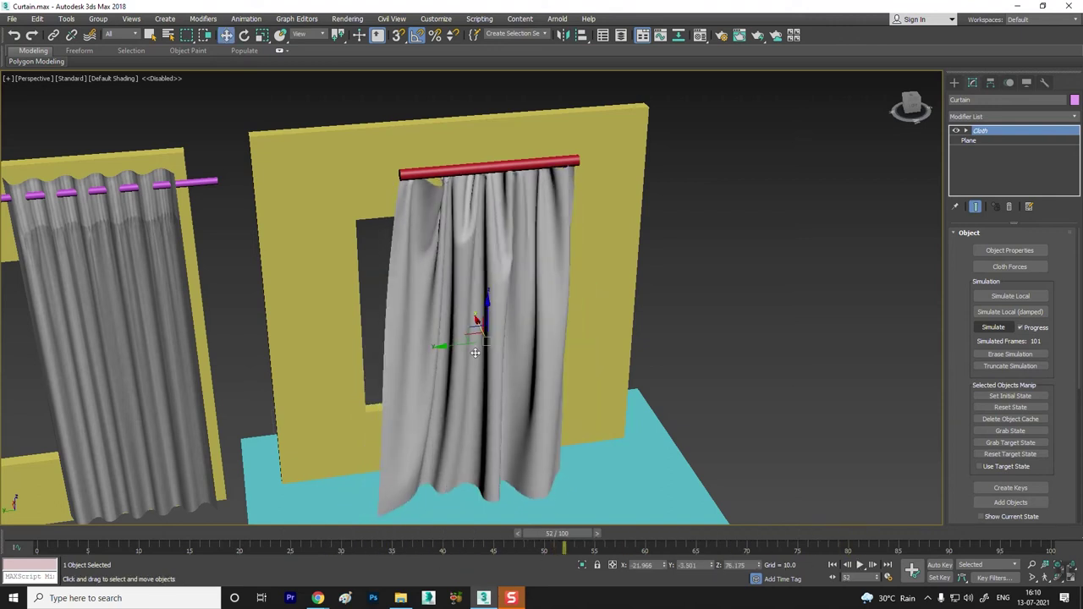
{"action": "mouse_move", "coordinate": [505, 348]}
{"action": "middle_mouse_down", "text": "alt"}
{"action": "mouse_move", "coordinate": [381, 338]}
{"action": "mouse_move", "coordinate": [491, 340]}
{"action": "middle_mouse_up", "text": "alt"}
{"action": "left_click", "coordinate": [740, 181]}
{"action": "mouse_move", "coordinate": [695, 289]}
{"action": "middle_mouse_down", "text": "alt"}
{"action": "mouse_move", "coordinate": [627, 293]}
{"action": "mouse_move", "coordinate": [466, 271]}
{"action": "mouse_move", "coordinate": [512, 275]}
{"action": "mouse_move", "coordinate": [563, 241]}
{"action": "middle_mouse_up", "text": "alt"}
{"action": "scroll", "coordinate": [471, 250], "scroll_direction": "up", "scroll_amount": 3}
{"action": "scroll", "coordinate": [471, 250], "scroll_direction": "down", "scroll_amount": 5}
{"action": "scroll", "coordinate": [512, 276], "scroll_direction": "down", "scroll_amount": 2}
{"action": "left_click", "coordinate": [568, 236]}
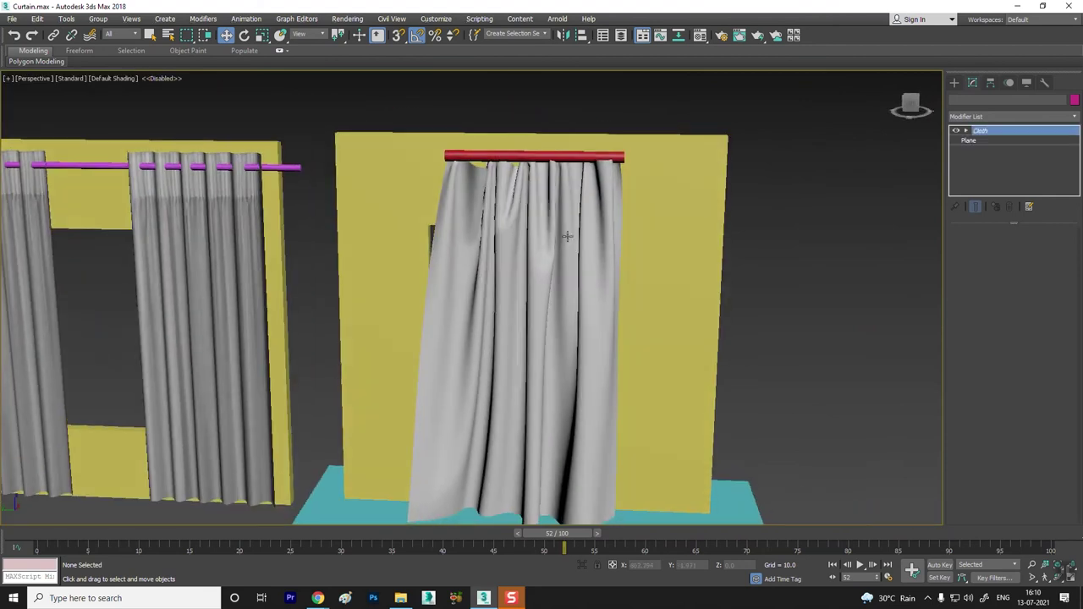
{"action": "key", "text": "m"}
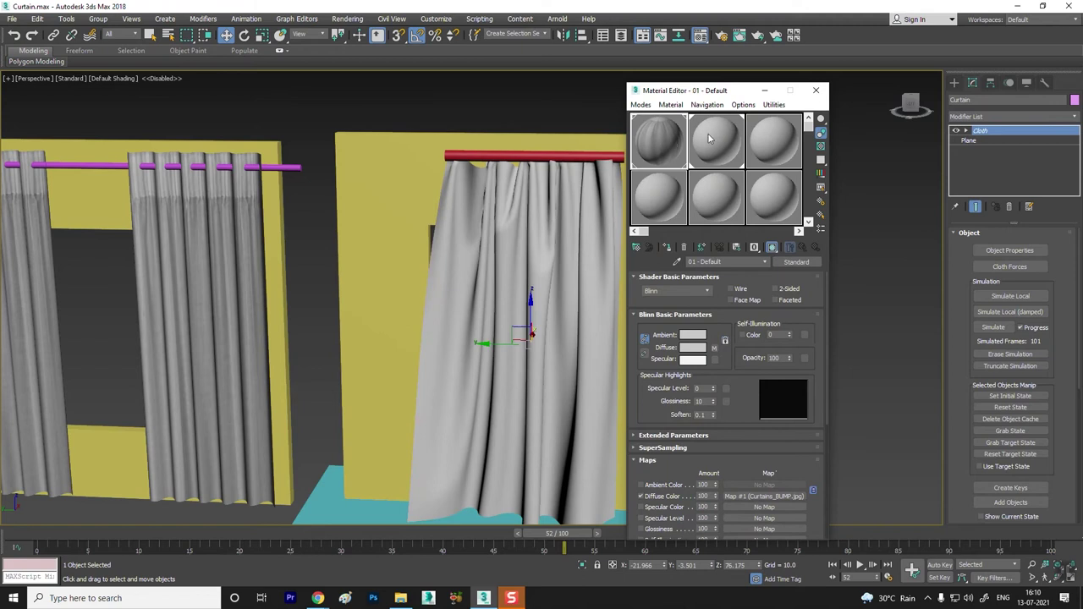
Step: Give a new material a Cotton-Bed-Sheet-Texture bitmap diffuse map, shown shaded in the viewport
{"action": "left_click", "coordinate": [709, 139]}
{"action": "left_click", "coordinate": [714, 347]}
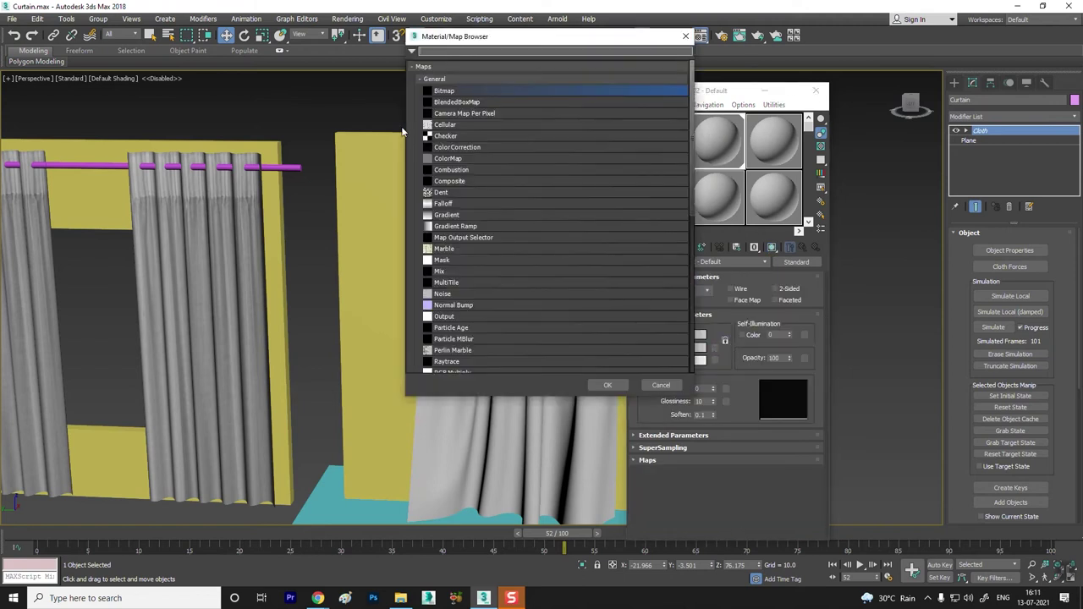
{"action": "double_click", "coordinate": [446, 93]}
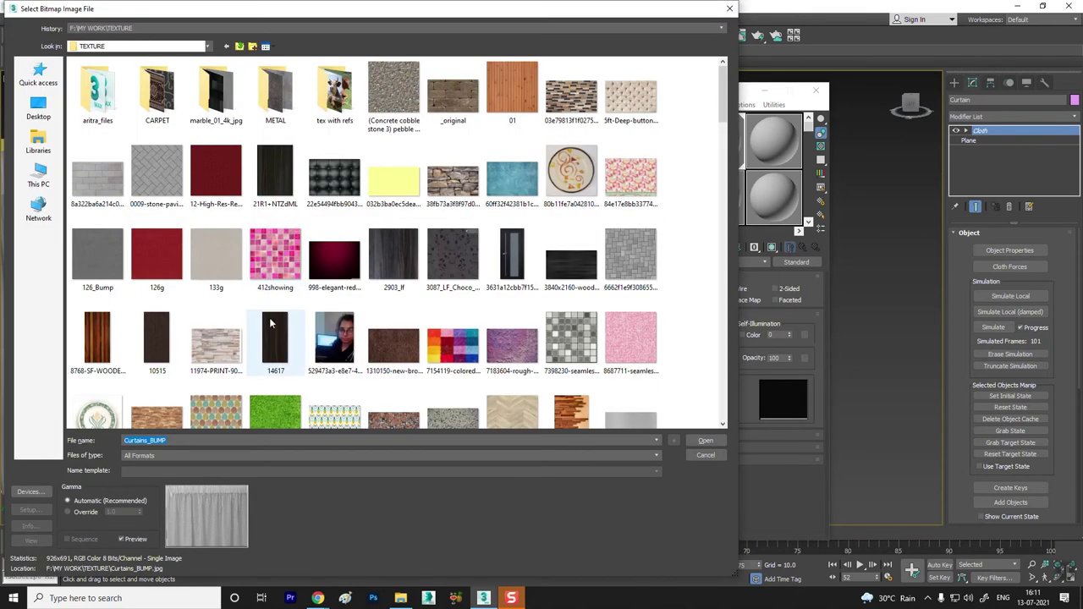
{"action": "scroll", "coordinate": [277, 321], "scroll_direction": "down", "scroll_amount": 4}
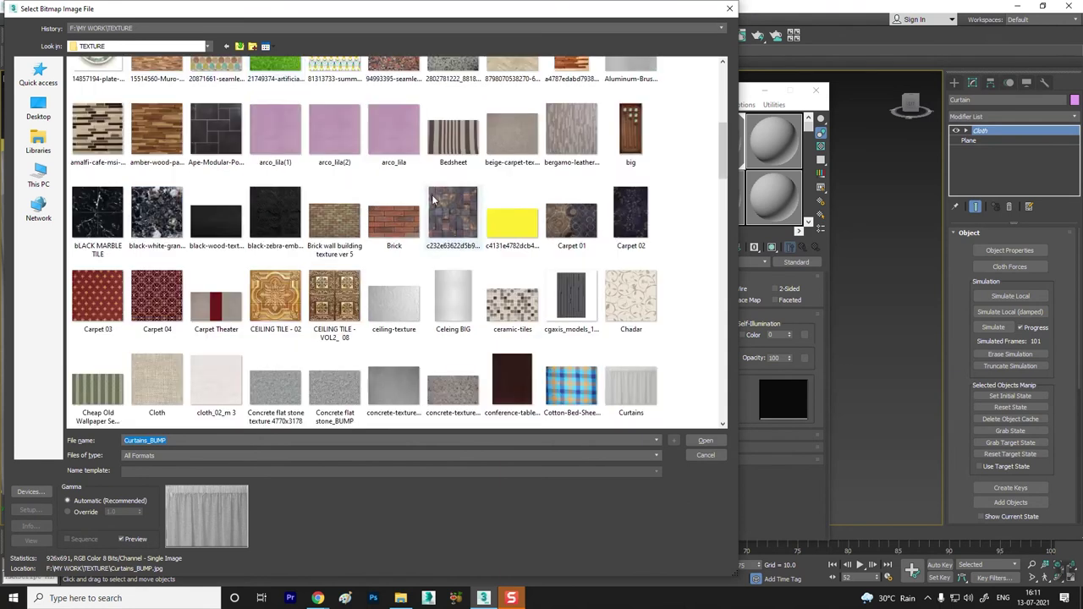
{"action": "left_click", "coordinate": [571, 385]}
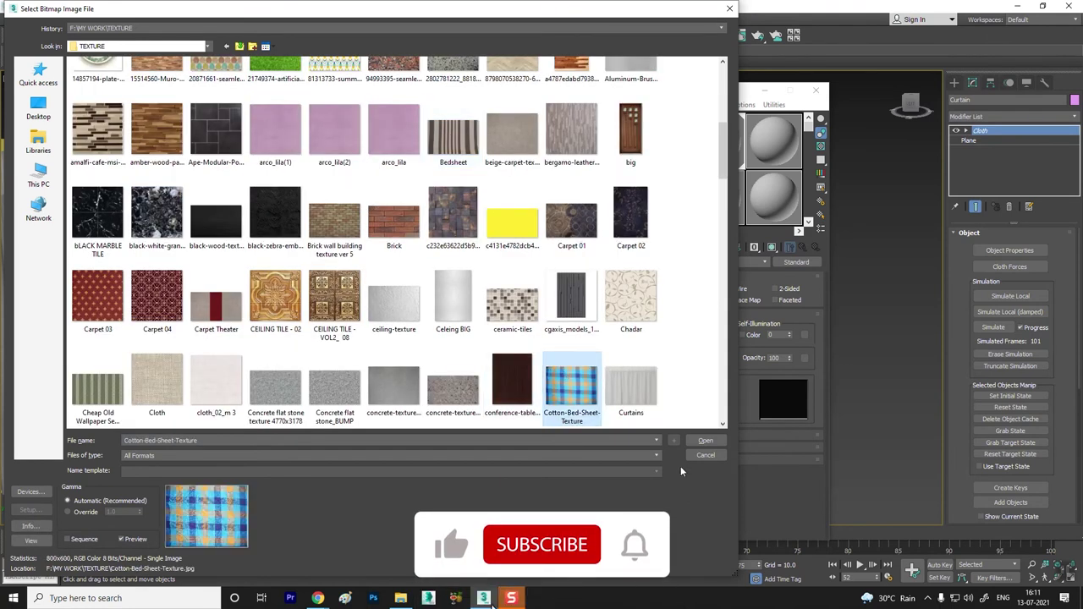
{"action": "left_click", "coordinate": [707, 442]}
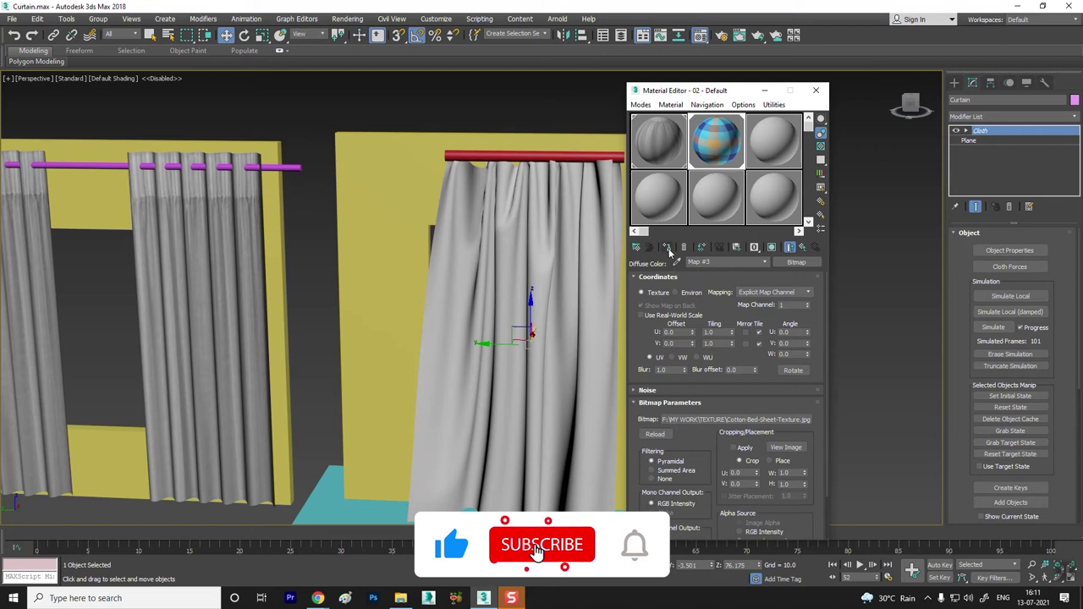
{"action": "left_click", "coordinate": [754, 247]}
Step: Reframe the view on the curtain frame and select the red rod
{"action": "scroll", "coordinate": [500, 286], "scroll_direction": "down", "scroll_amount": 2}
{"action": "mouse_move", "coordinate": [500, 285]}
{"action": "middle_mouse_down"}
{"action": "mouse_move", "coordinate": [390, 325]}
{"action": "mouse_move", "coordinate": [445, 334]}
{"action": "middle_mouse_up"}
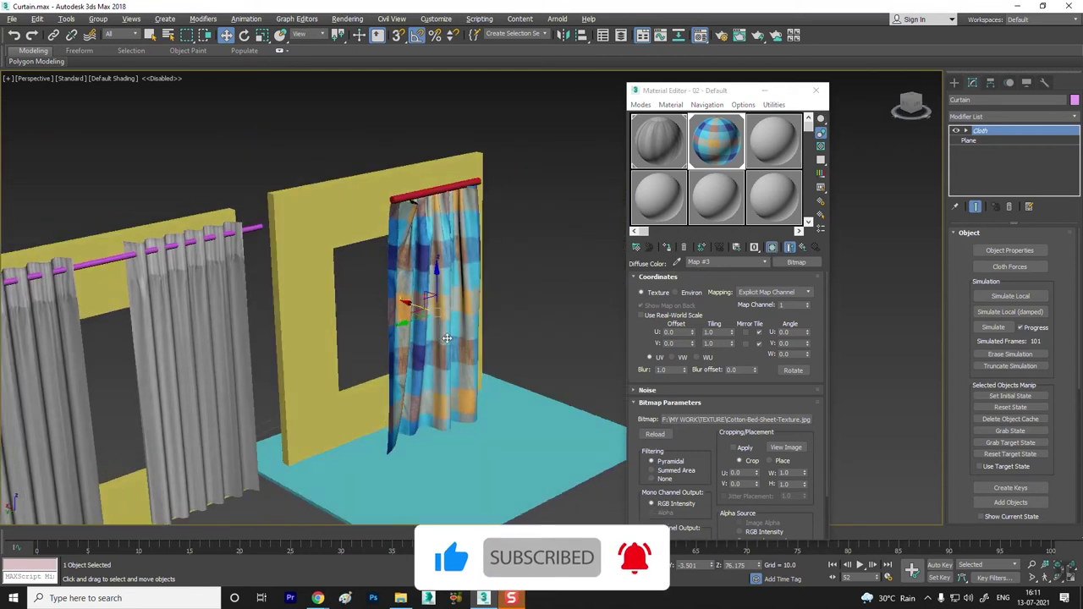
{"action": "left_click", "coordinate": [529, 149]}
{"action": "left_click", "coordinate": [470, 181]}
{"action": "middle_click_drag", "start_coordinate": [509, 236], "coordinate": [500, 251], "text": "alt"}
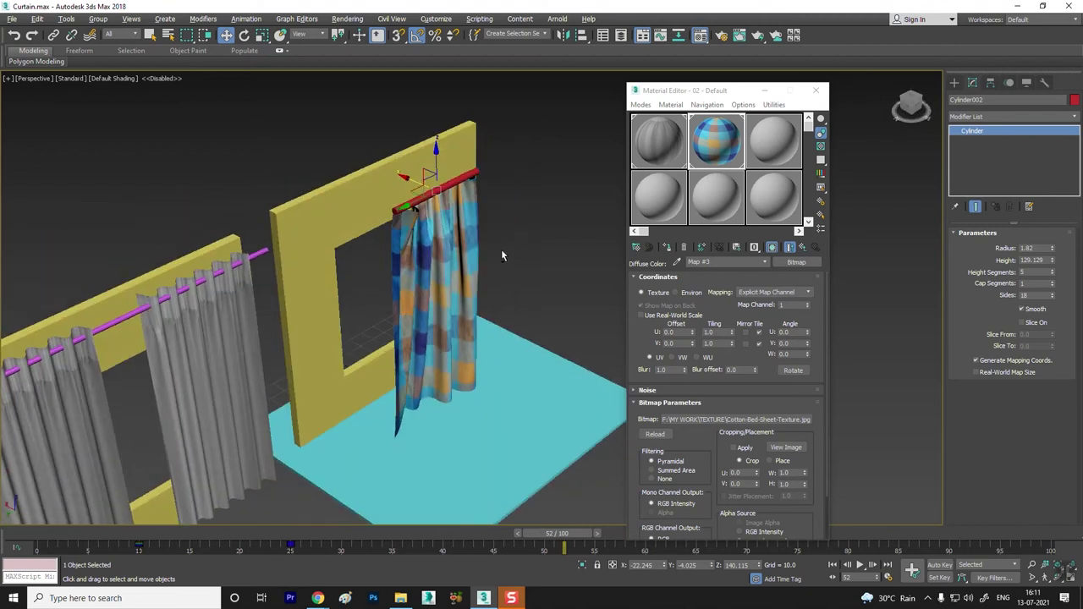
Step: Select the curtain with the rod, slide them along the wall, and cancel a copy
{"action": "left_click", "coordinate": [415, 209], "text": "ctrl"}
{"action": "left_click_drag", "start_coordinate": [404, 237], "coordinate": [372, 235]}
{"action": "middle_click_drag", "start_coordinate": [372, 254], "coordinate": [356, 245], "text": "alt"}
{"action": "left_click_drag", "start_coordinate": [359, 245], "coordinate": [285, 242]}
{"action": "middle_click_drag", "start_coordinate": [322, 249], "coordinate": [345, 257], "text": "alt"}
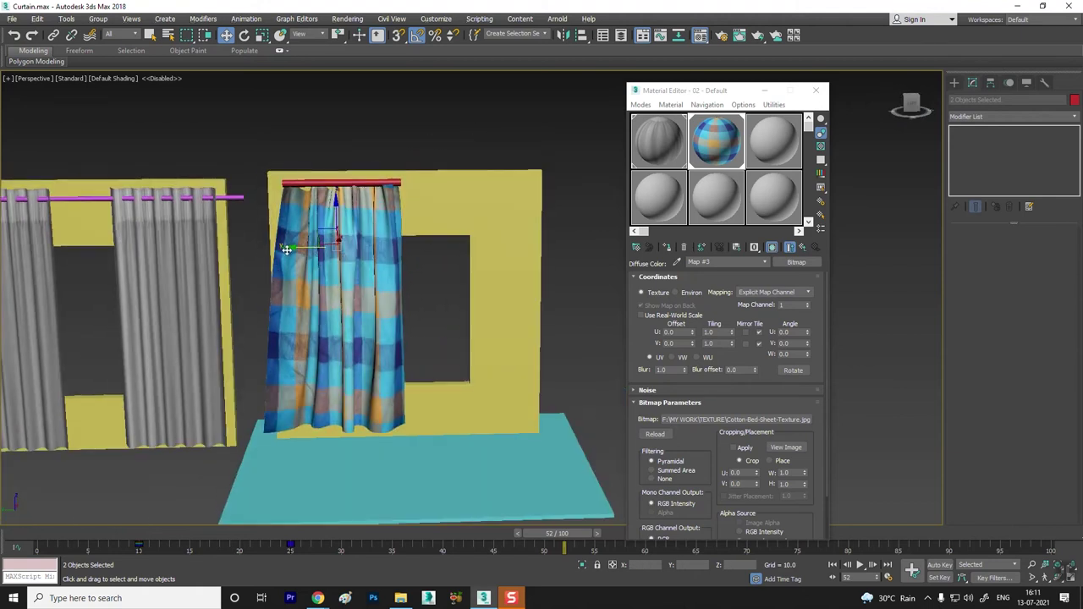
{"action": "left_click_drag", "start_coordinate": [287, 249], "coordinate": [433, 252], "text": "shift"}
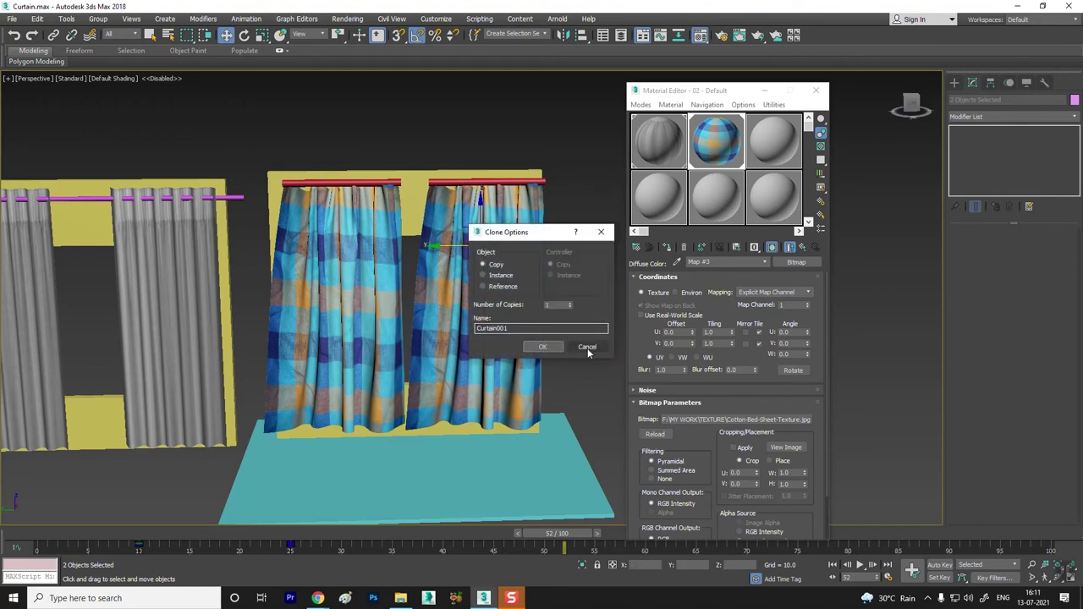
{"action": "left_click", "coordinate": [587, 348]}
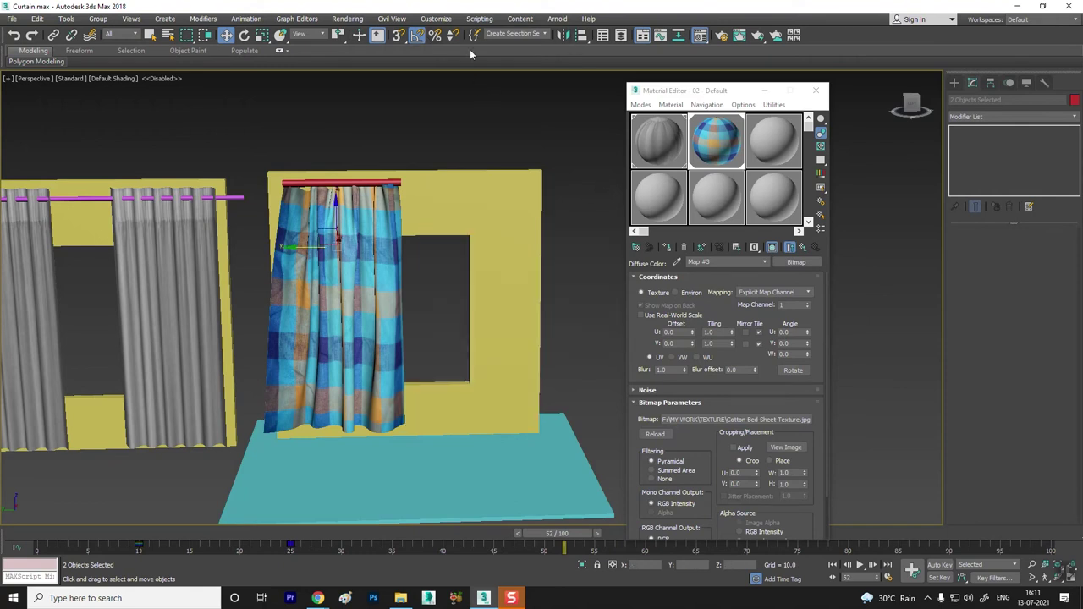
Step: Mirror a Y-axis copy of the curtain, move it beside the original, then delete it
{"action": "left_click", "coordinate": [562, 35]}
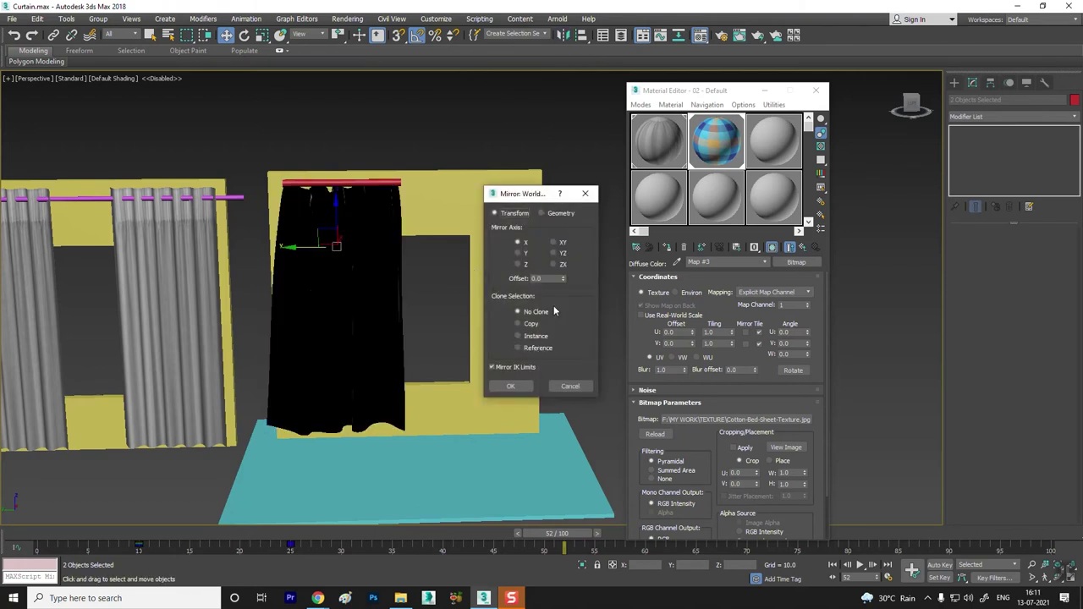
{"action": "left_click", "coordinate": [518, 254]}
{"action": "left_click", "coordinate": [517, 324]}
{"action": "left_click", "coordinate": [510, 386]}
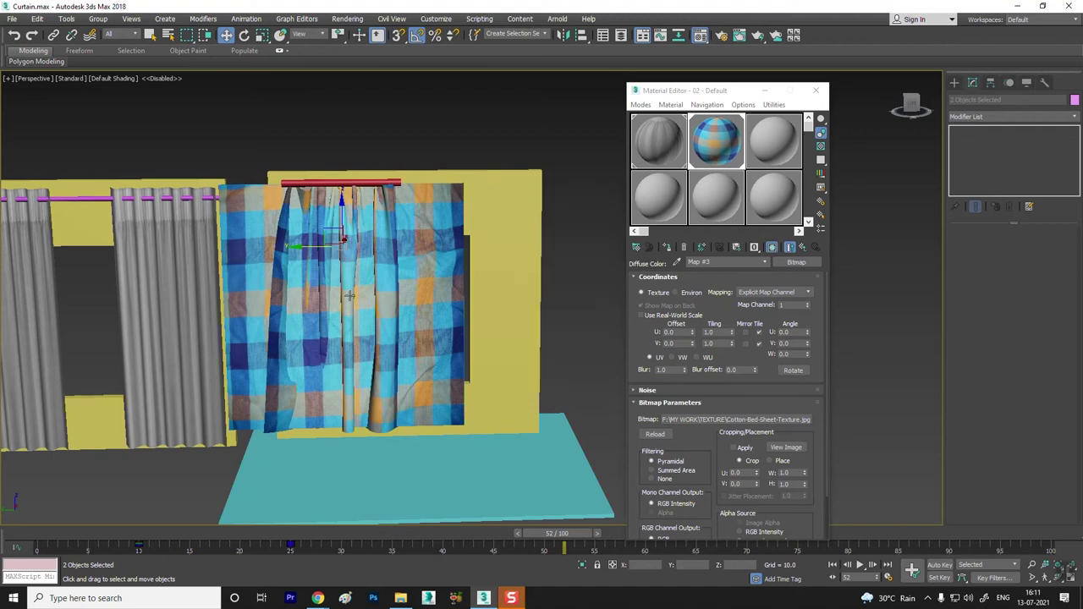
{"action": "left_click_drag", "start_coordinate": [299, 250], "coordinate": [489, 249]}
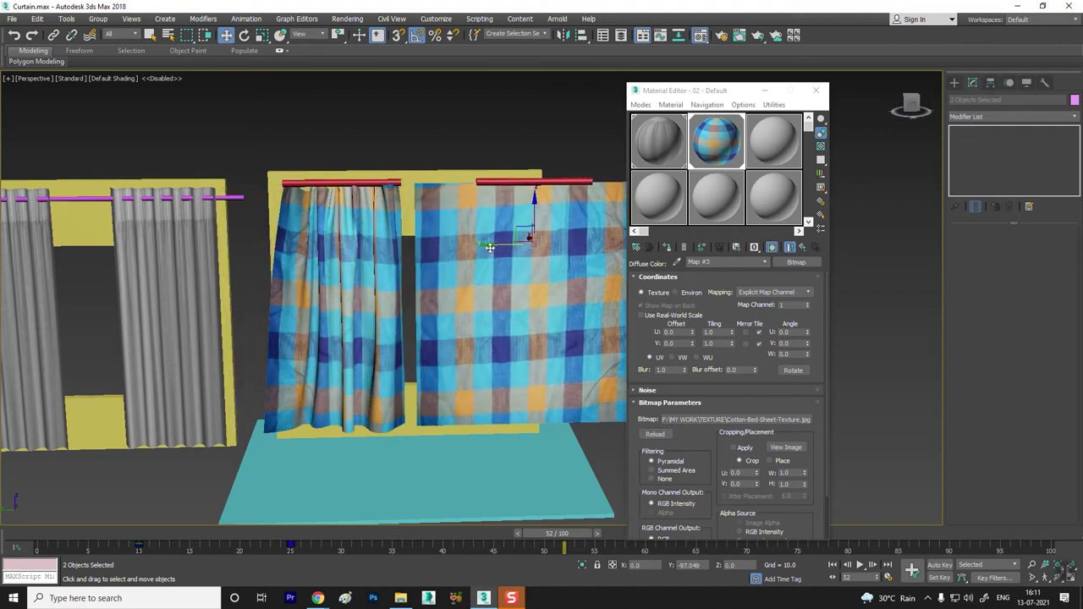
{"action": "left_click_drag", "start_coordinate": [558, 533], "coordinate": [471, 533]}
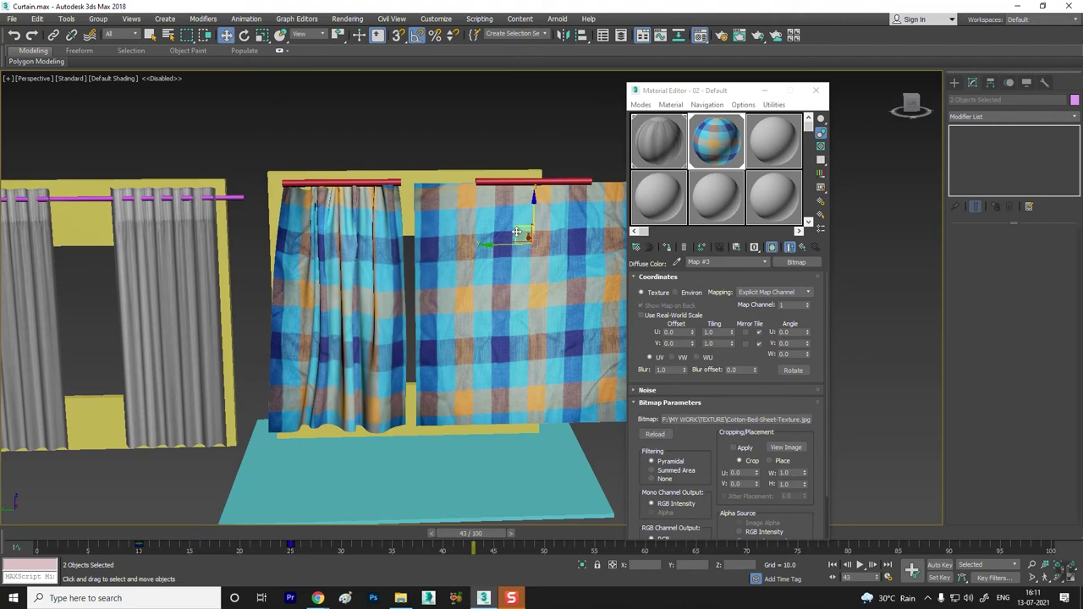
{"action": "key", "text": "Delete"}
Step: Shift-drag a clone of the curtain and rod to the right and confirm it
{"action": "left_click", "coordinate": [344, 218]}
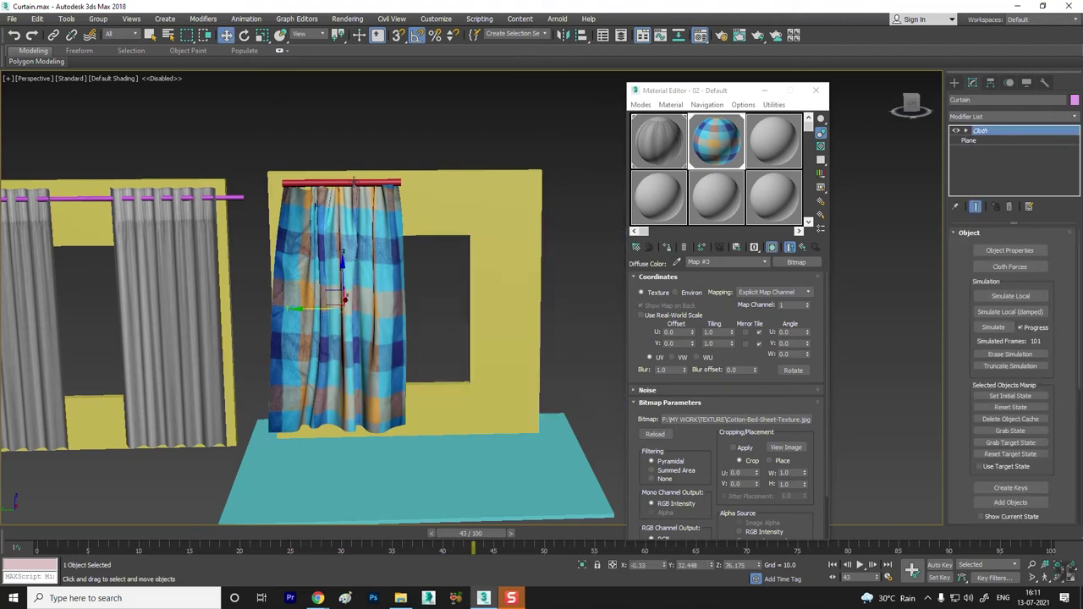
{"action": "left_click", "coordinate": [353, 180]}
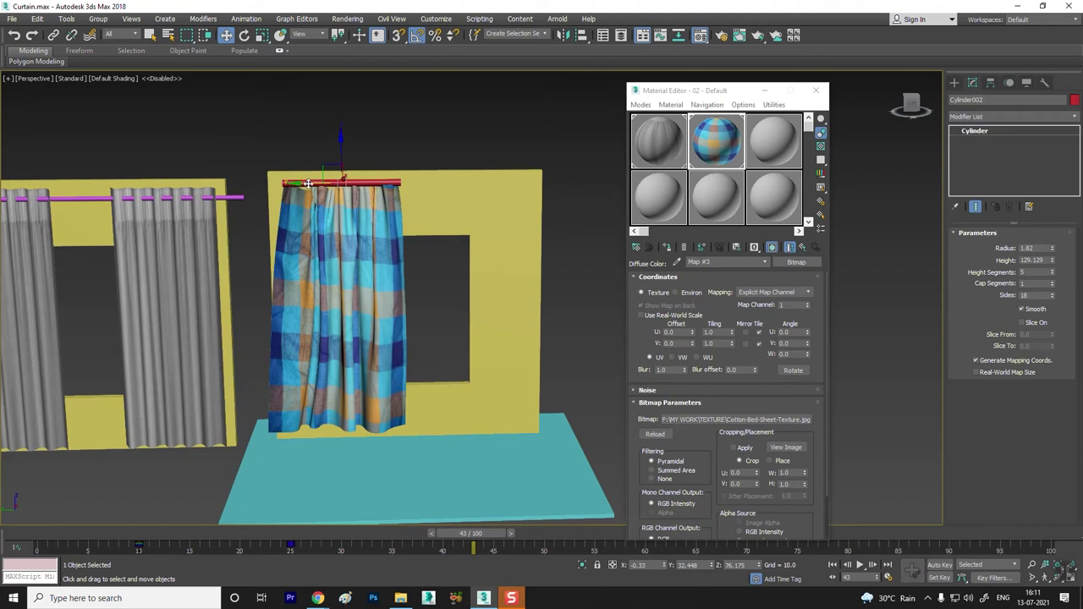
{"action": "left_click_drag", "start_coordinate": [296, 184], "coordinate": [395, 184], "text": "shift"}
{"action": "left_click", "coordinate": [587, 347]}
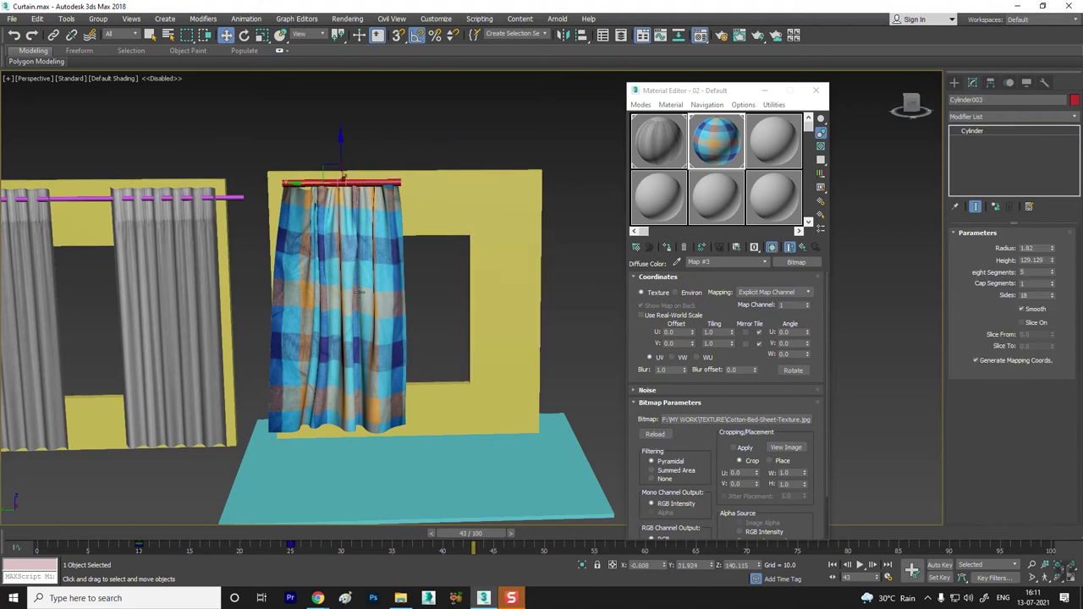
{"action": "left_click", "coordinate": [297, 258], "text": "ctrl"}
{"action": "left_click_drag", "start_coordinate": [289, 248], "coordinate": [452, 253], "text": "shift"}
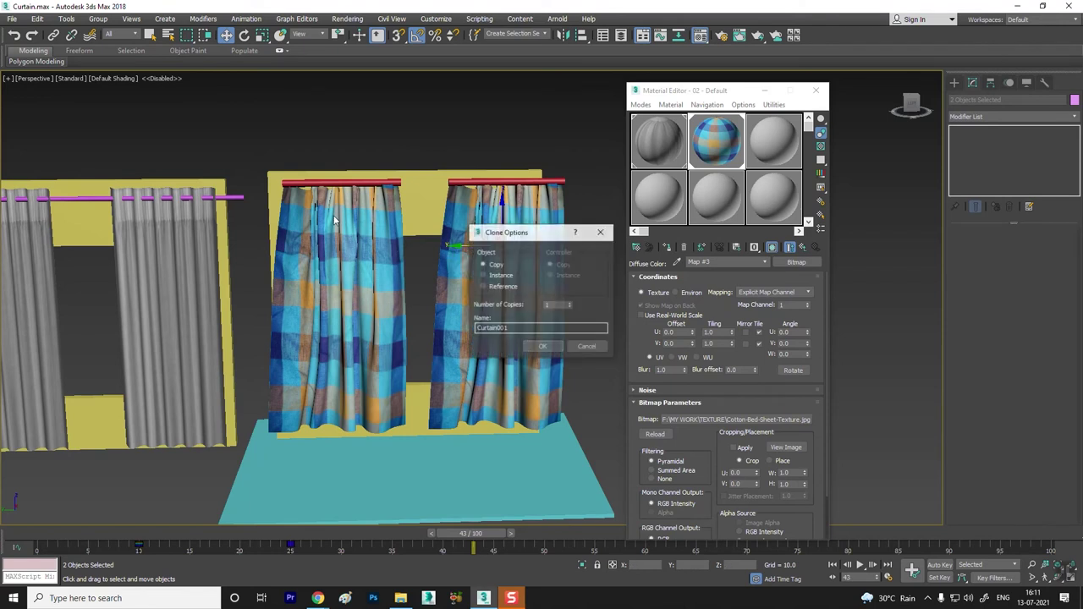
{"action": "left_click", "coordinate": [543, 346]}
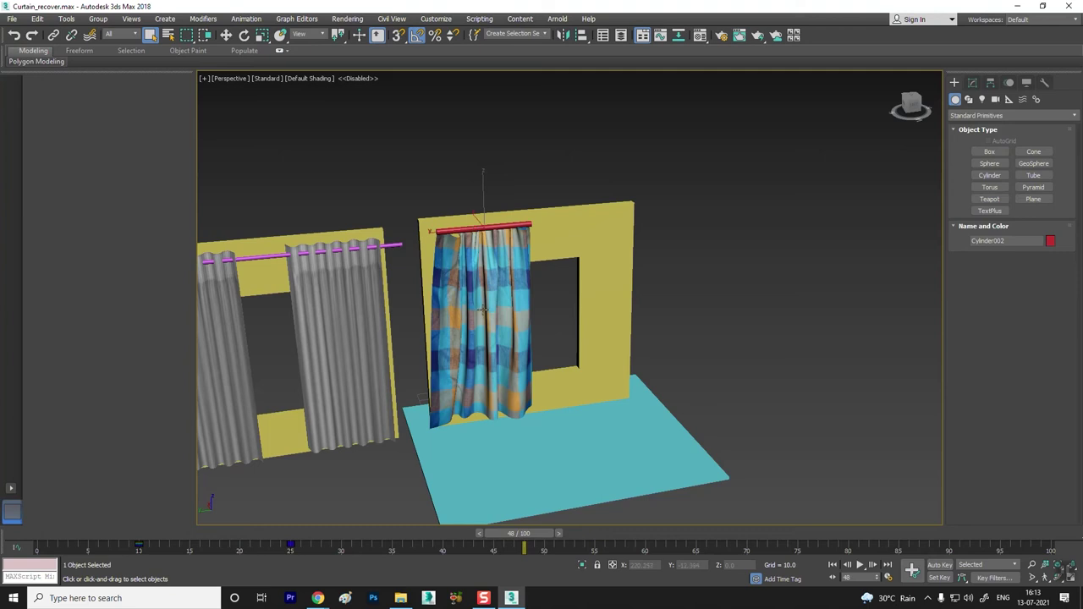
{"action": "left_click", "coordinate": [467, 284], "text": "ctrl"}
{"action": "key", "text": "w"}
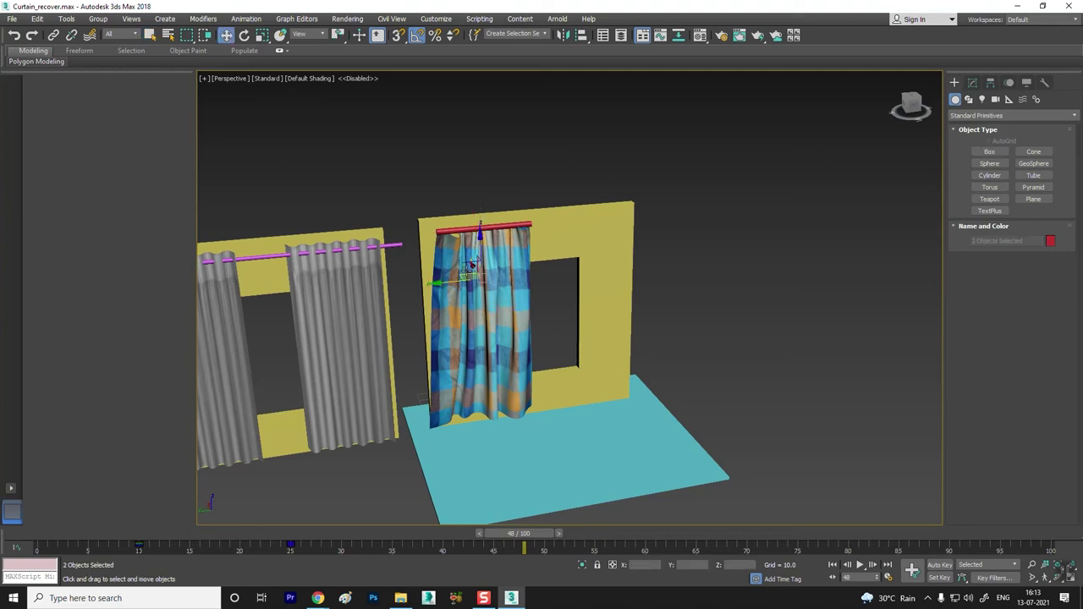
{"action": "left_click_drag", "start_coordinate": [441, 280], "coordinate": [563, 271], "text": "shift"}
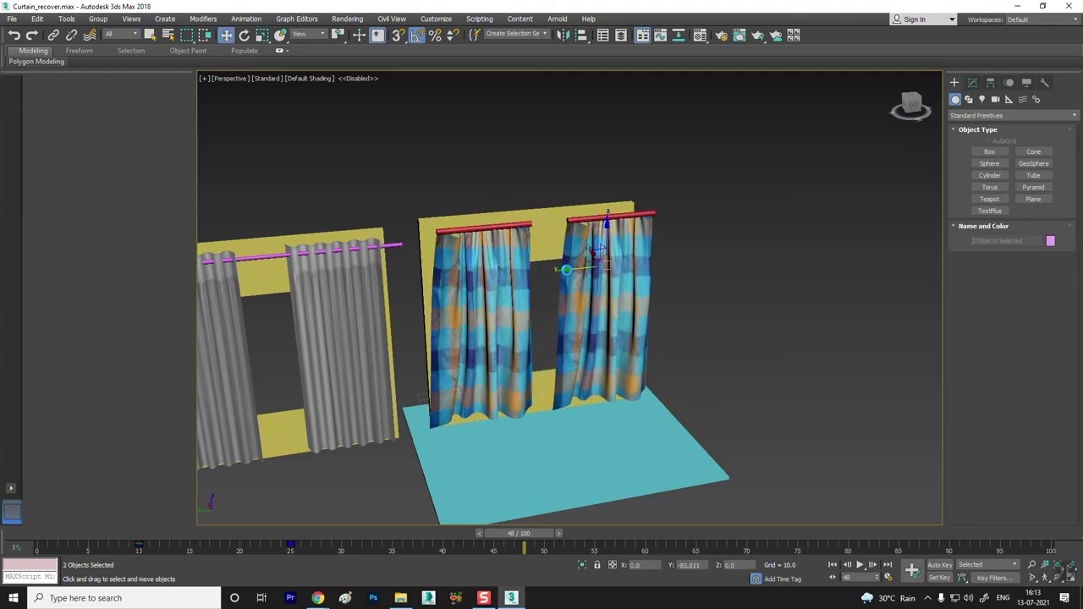
{"action": "left_click", "coordinate": [498, 279]}
{"action": "left_click", "coordinate": [543, 347]}
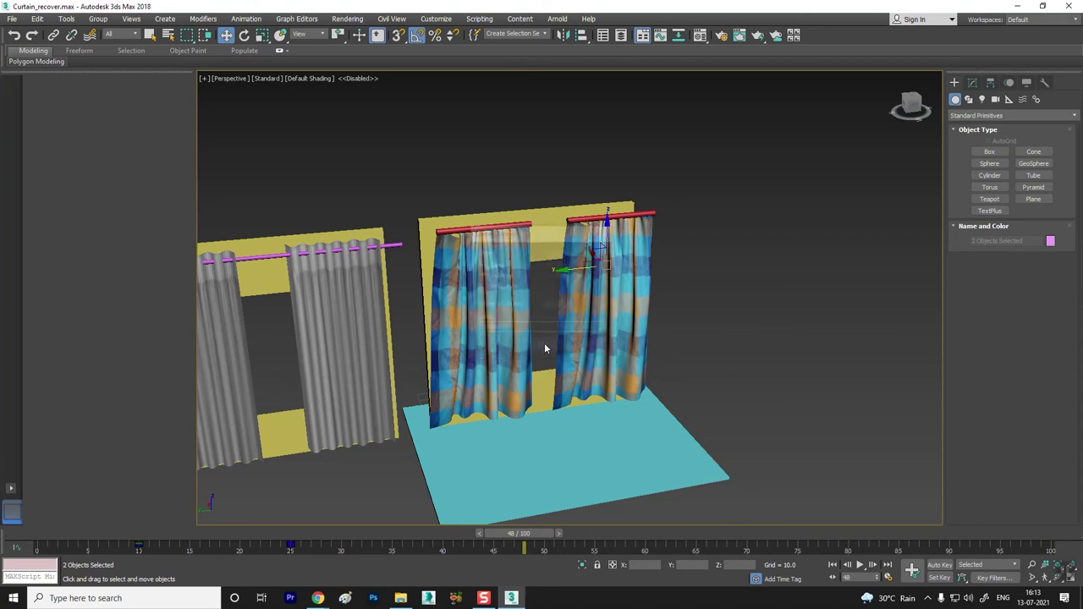
{"action": "mouse_move", "coordinate": [727, 357]}
{"action": "middle_mouse_down", "text": "alt"}
{"action": "mouse_move", "coordinate": [704, 269]}
{"action": "mouse_move", "coordinate": [676, 323]}
{"action": "mouse_move", "coordinate": [732, 290]}
{"action": "mouse_move", "coordinate": [770, 311]}
{"action": "mouse_move", "coordinate": [678, 334]}
{"action": "mouse_move", "coordinate": [702, 336]}
{"action": "mouse_move", "coordinate": [640, 335]}
{"action": "middle_mouse_up", "text": "alt"}
{"action": "left_click", "coordinate": [704, 269]}
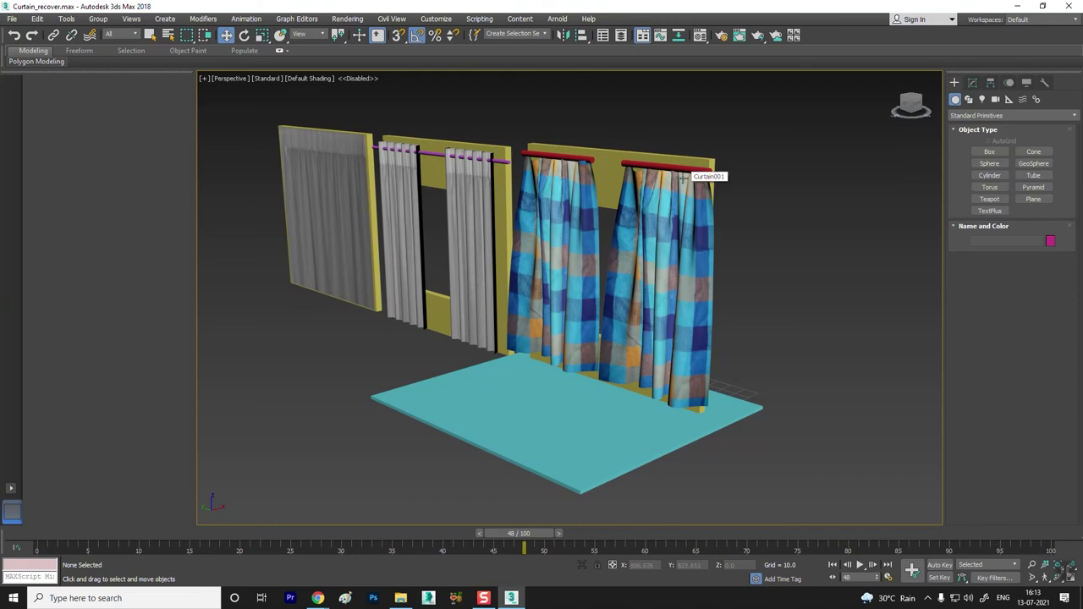
{"action": "left_click", "coordinate": [673, 219]}
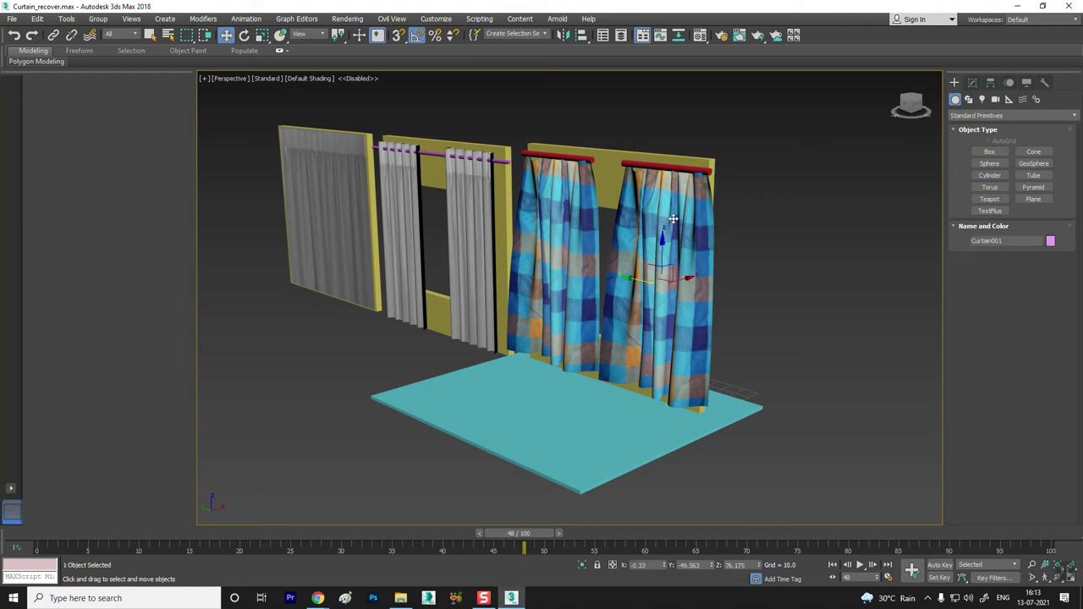
{"action": "key", "text": "Delete"}
{"action": "left_click", "coordinate": [667, 170]}
{"action": "key", "text": "Delete"}
{"action": "left_click", "coordinate": [563, 158]}
Step: Nudge the curtain alone to the right, then undo back to the rod selection
{"action": "left_click", "coordinate": [564, 213]}
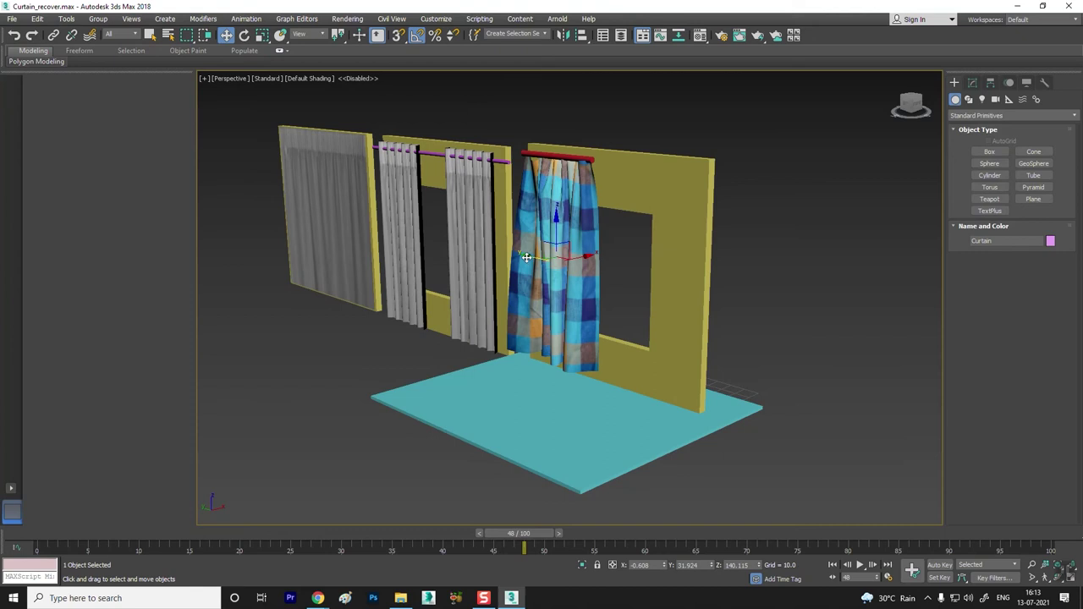
{"action": "left_click_drag", "start_coordinate": [527, 255], "coordinate": [561, 254]}
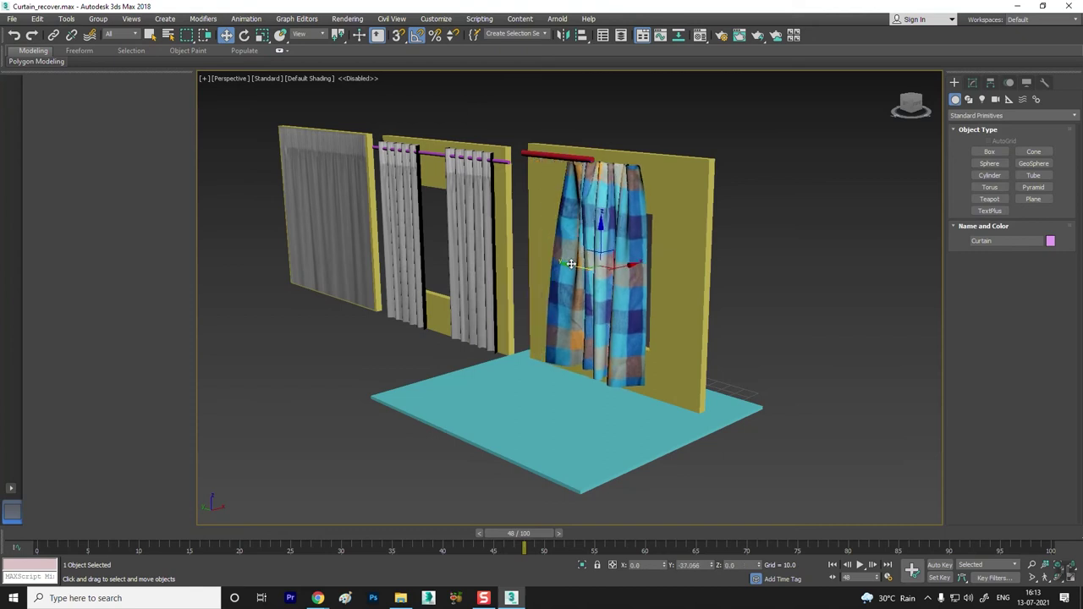
{"action": "left_click", "coordinate": [785, 278]}
{"action": "key", "text": "ctrl+z"}
{"action": "key", "text": "ctrl+z"}
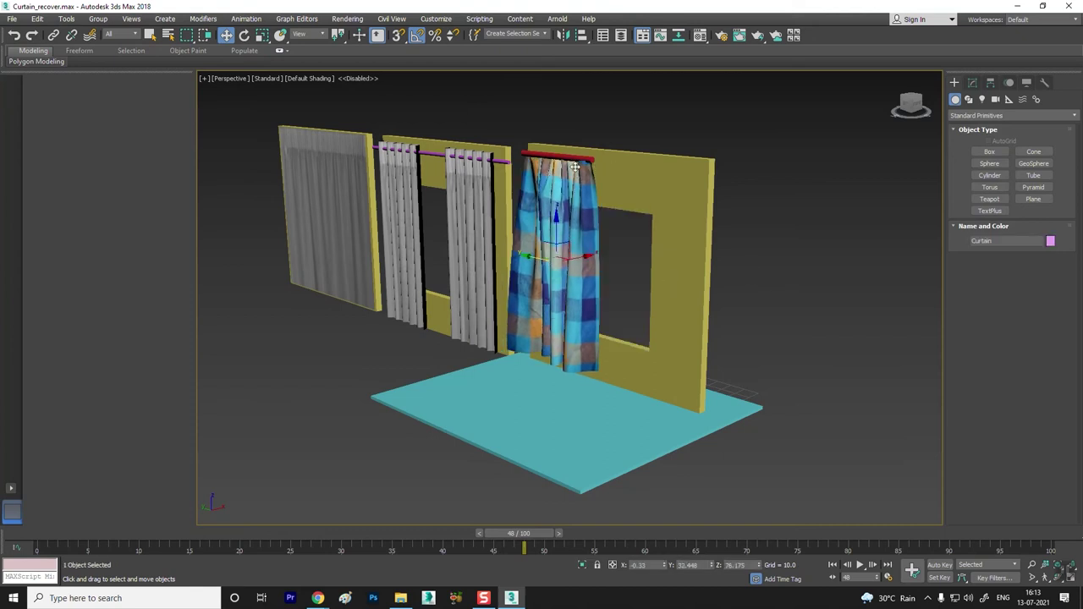
{"action": "key", "text": "ctrl+z"}
Step: Move the curtain and red rod together rightward and orbit to a side view
{"action": "left_click", "coordinate": [561, 249], "text": "ctrl"}
{"action": "left_click_drag", "start_coordinate": [521, 206], "coordinate": [558, 211]}
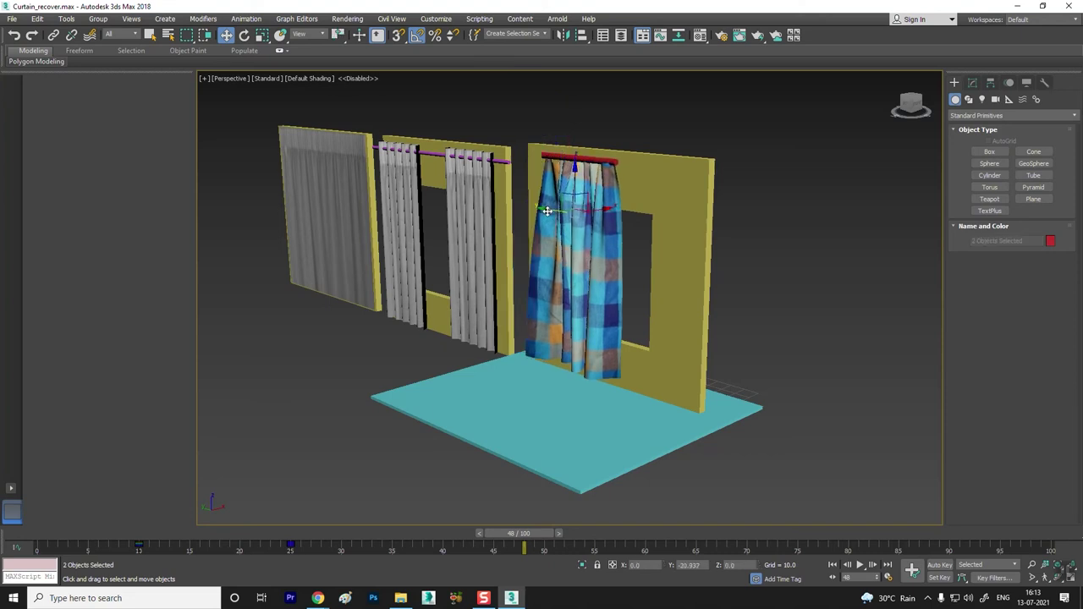
{"action": "mouse_move", "coordinate": [660, 253]}
{"action": "middle_mouse_down", "text": "alt"}
{"action": "mouse_move", "coordinate": [721, 265]}
{"action": "mouse_move", "coordinate": [644, 251]}
{"action": "mouse_move", "coordinate": [709, 260]}
{"action": "middle_mouse_up", "text": "alt"}
{"action": "left_click", "coordinate": [768, 234]}
{"action": "mouse_move", "coordinate": [768, 234]}
{"action": "middle_mouse_down", "text": "alt"}
{"action": "mouse_move", "coordinate": [563, 310]}
{"action": "mouse_move", "coordinate": [643, 322]}
{"action": "middle_mouse_up", "text": "alt"}
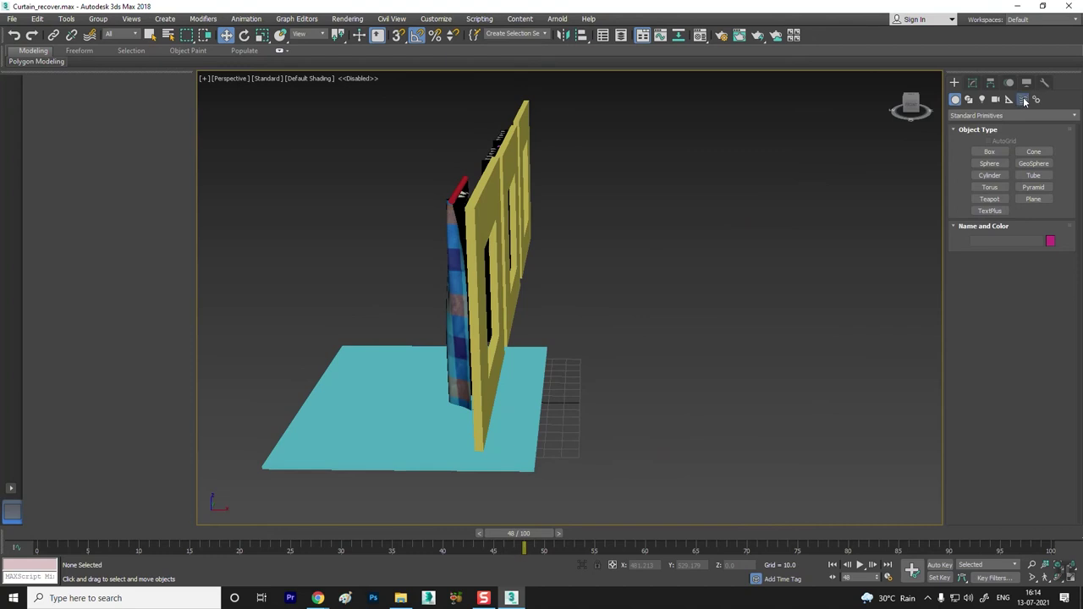
Step: Create a Wind space warp by dragging its icon out on the ground
{"action": "left_click", "coordinate": [1022, 101]}
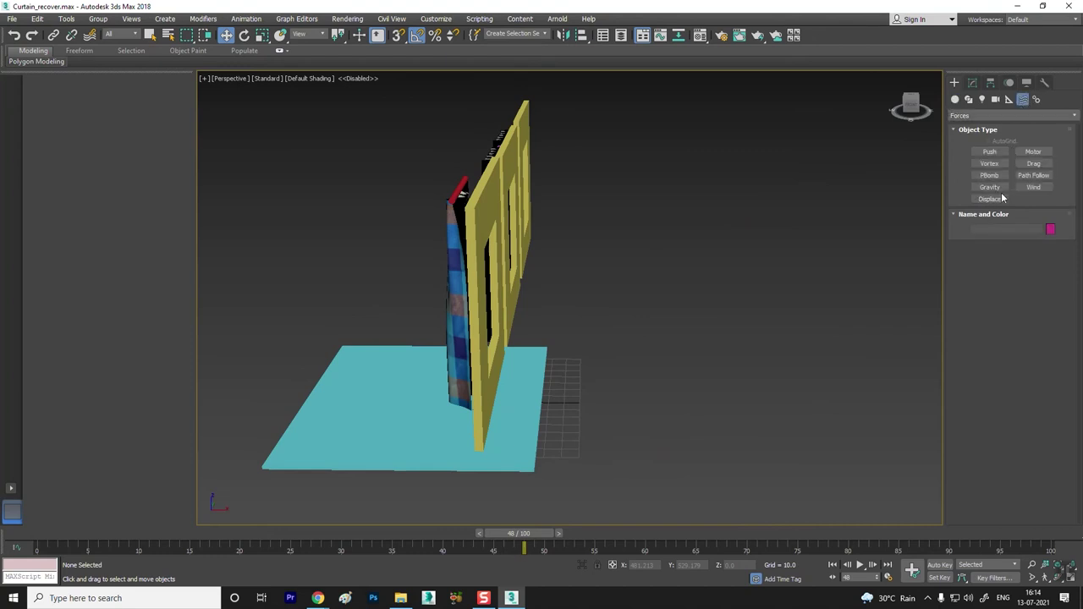
{"action": "left_click", "coordinate": [1033, 187]}
{"action": "mouse_move", "coordinate": [762, 330]}
{"action": "middle_mouse_down", "text": "alt"}
{"action": "mouse_move", "coordinate": [664, 357]}
{"action": "mouse_move", "coordinate": [548, 431]}
{"action": "middle_mouse_up", "text": "alt"}
{"action": "left_click_drag", "start_coordinate": [548, 432], "coordinate": [603, 402]}
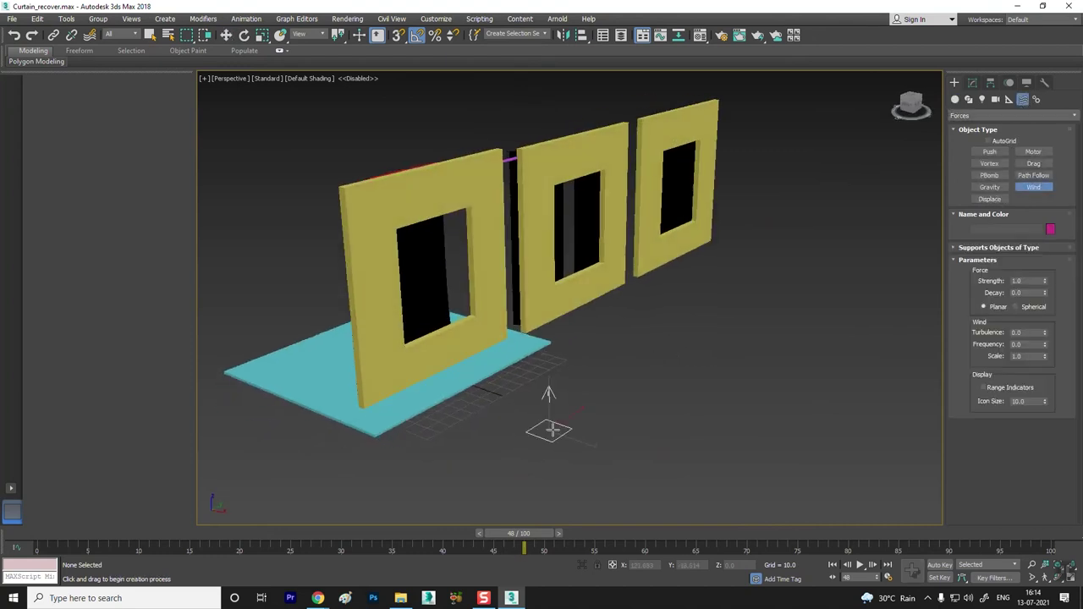
{"action": "key", "text": "w"}
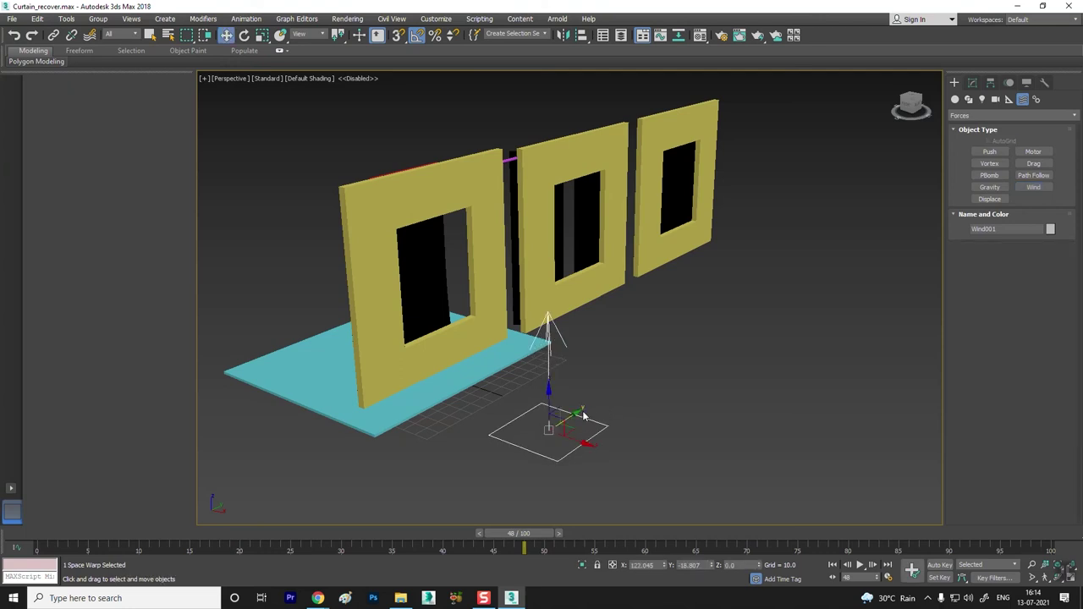
Step: Rotate Wind001 toward the curtains, raise it to curtain height, and move it right
{"action": "key", "text": "e"}
{"action": "left_click_drag", "start_coordinate": [574, 415], "coordinate": [554, 280]}
{"action": "key", "text": "w"}
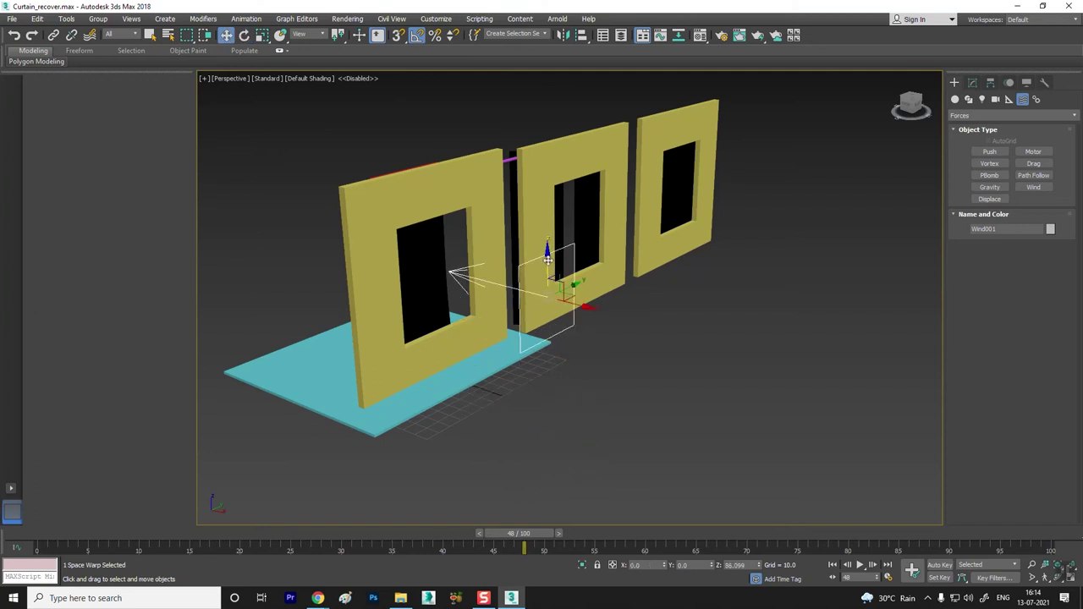
{"action": "middle_click_drag", "start_coordinate": [584, 372], "coordinate": [626, 370], "text": "alt"}
{"action": "left_click_drag", "start_coordinate": [597, 277], "coordinate": [718, 279]}
{"action": "middle_click_drag", "start_coordinate": [719, 279], "coordinate": [600, 336], "text": "alt"}
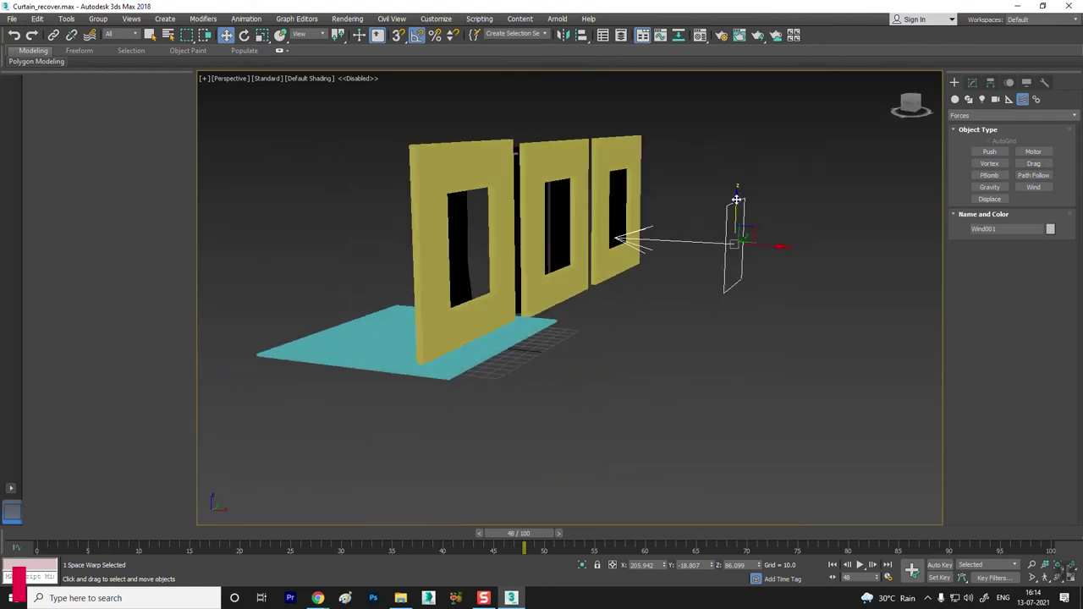
{"action": "left_click_drag", "start_coordinate": [735, 203], "coordinate": [734, 243]}
{"action": "middle_click_drag", "start_coordinate": [735, 242], "coordinate": [531, 441], "text": "alt"}
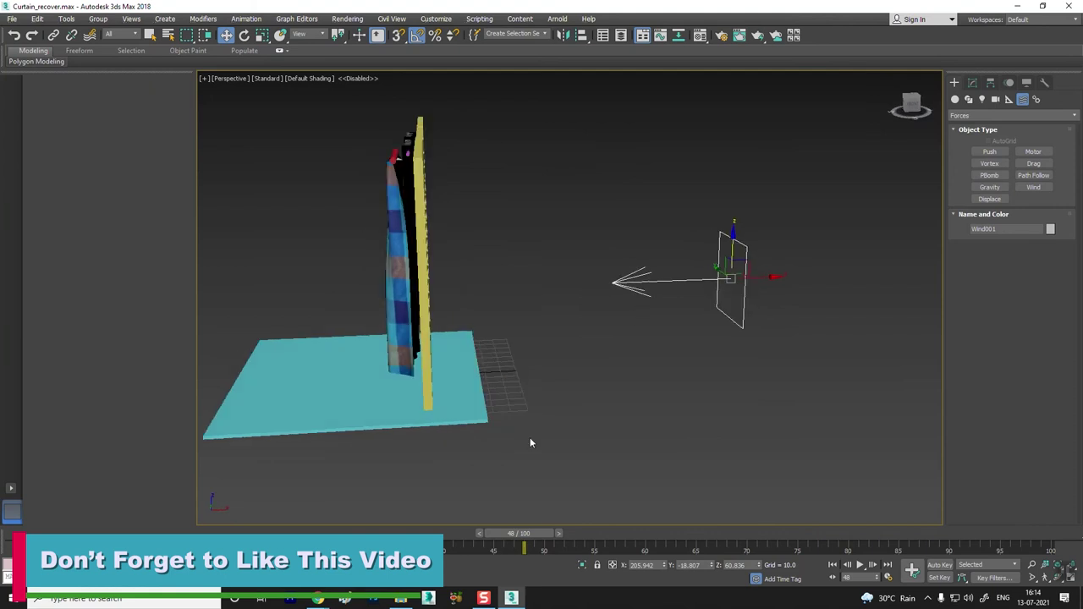
{"action": "left_click_drag", "start_coordinate": [537, 538], "coordinate": [140, 533]}
{"action": "left_click", "coordinate": [226, 34]}
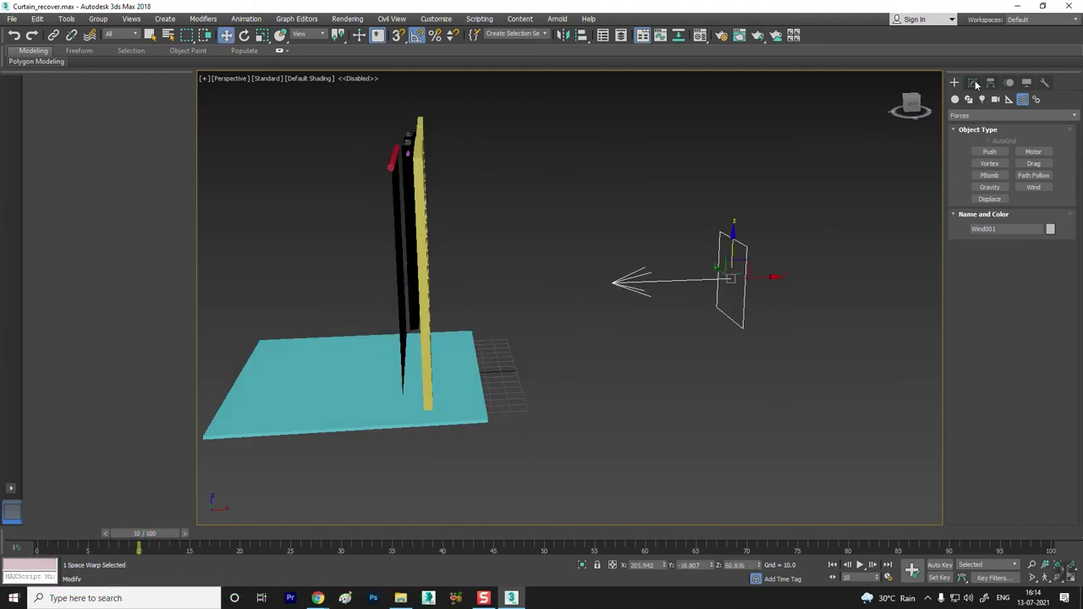
Step: With Auto Key on, key wind Strength at frame 41 and lower it to 0.87 at frame 43
{"action": "left_click", "coordinate": [972, 82]}
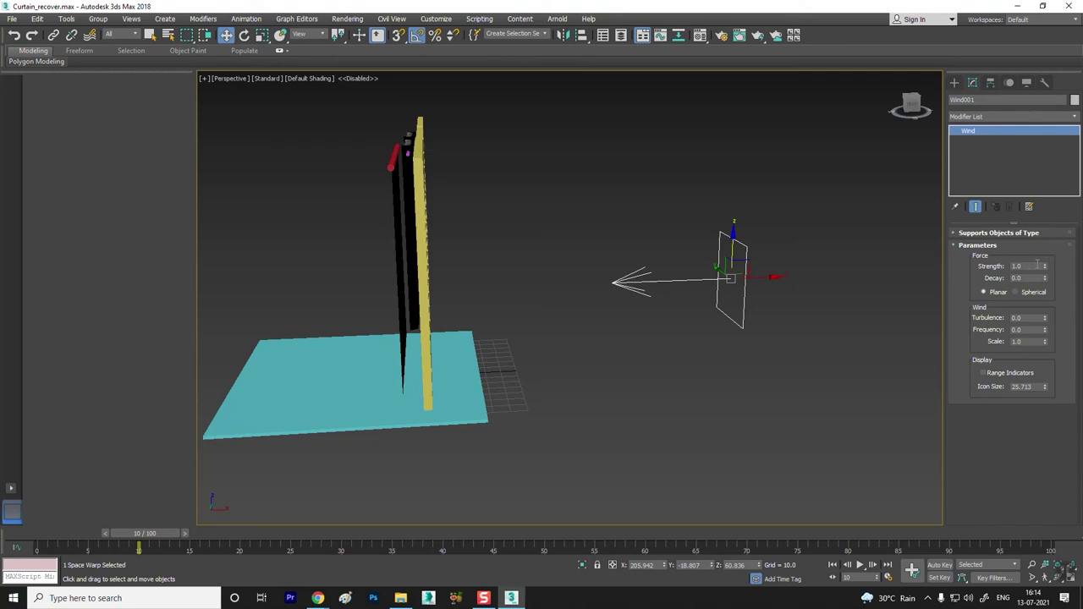
{"action": "left_click", "coordinate": [938, 564]}
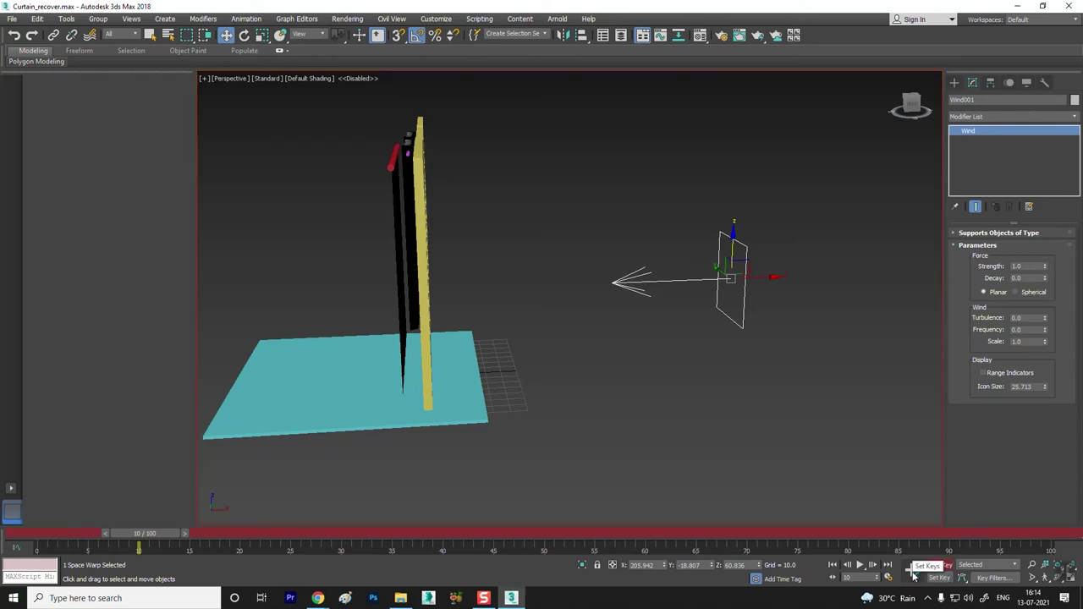
{"action": "left_click_drag", "start_coordinate": [137, 546], "coordinate": [442, 546]}
{"action": "left_click_drag", "start_coordinate": [138, 537], "coordinate": [451, 536]}
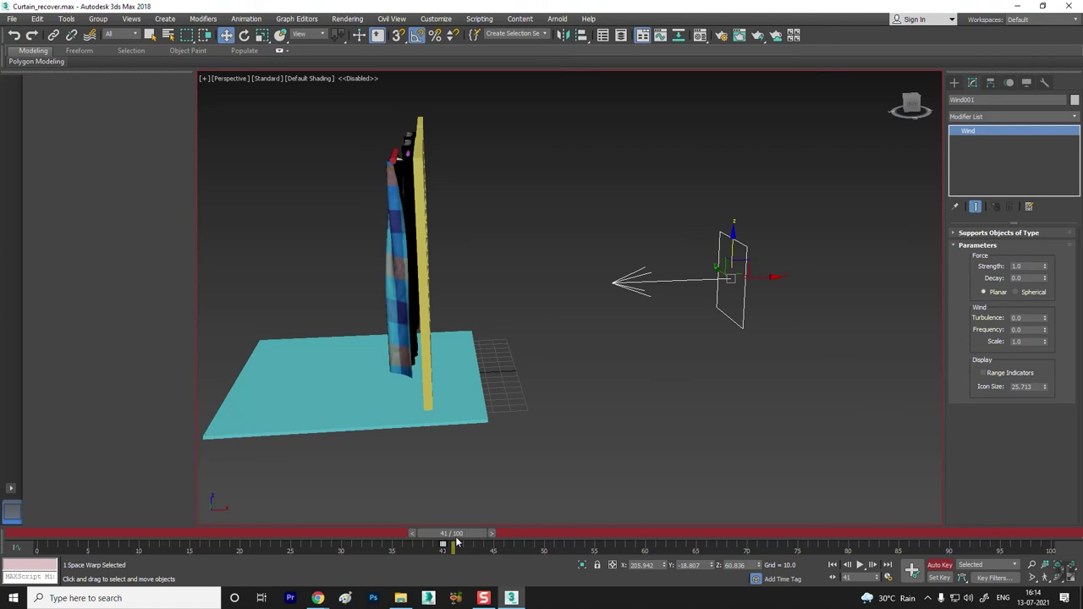
{"action": "right_click", "coordinate": [1026, 270]}
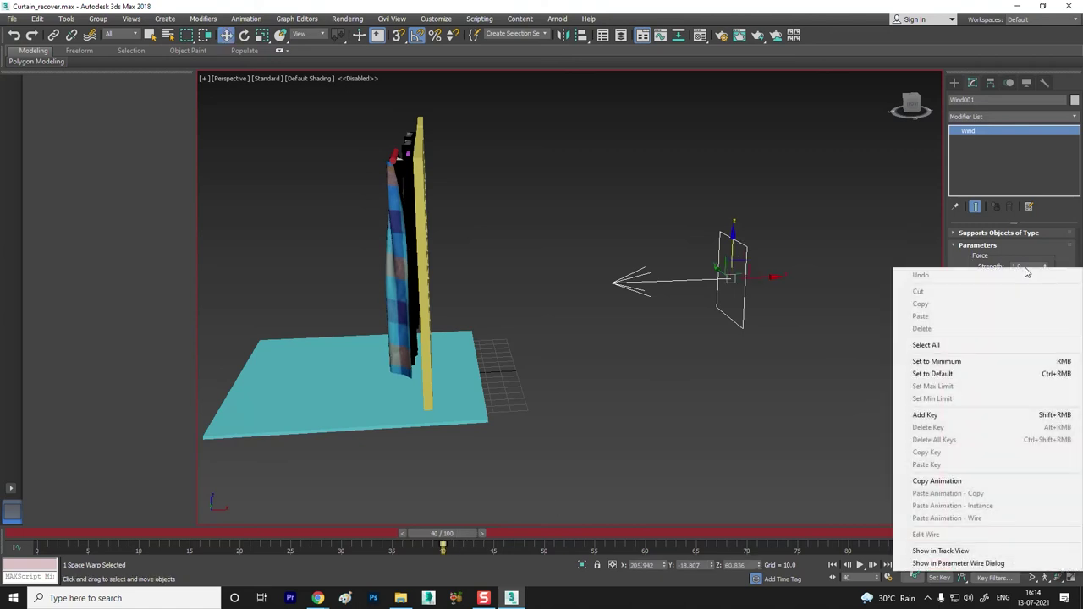
{"action": "left_click", "coordinate": [947, 413]}
{"action": "left_click_drag", "start_coordinate": [442, 546], "coordinate": [482, 549]}
{"action": "key", "text": "w"}
{"action": "left_click_drag", "start_coordinate": [1046, 269], "coordinate": [1049, 301]}
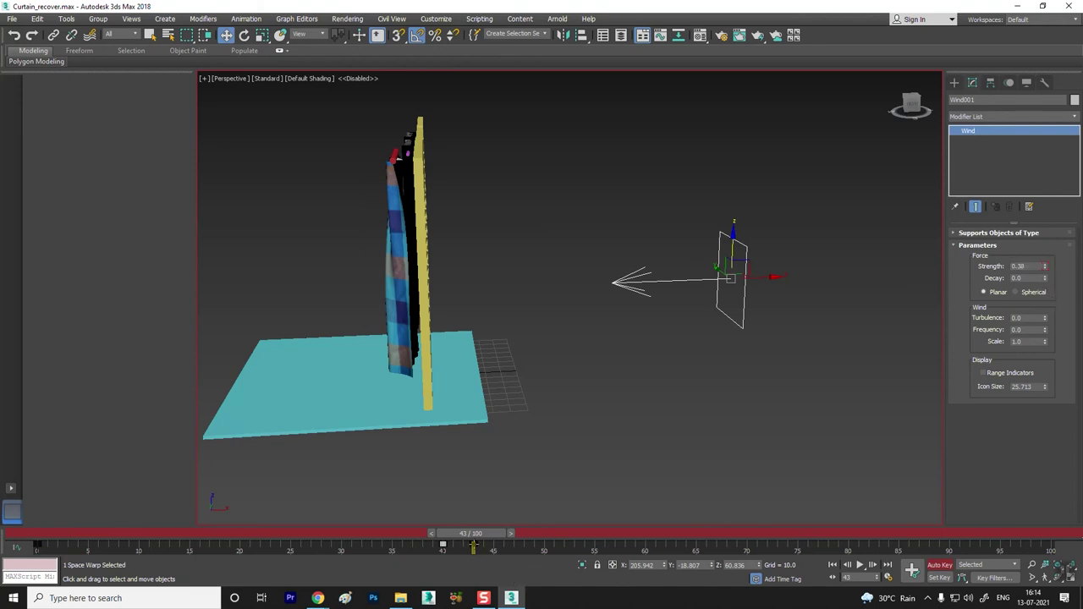
Step: Key wind Strength about 1.5 at frame 45, 2.9 at frame 49, lower at frame 52
{"action": "left_click_drag", "start_coordinate": [482, 539], "coordinate": [501, 539]}
{"action": "left_click_drag", "start_coordinate": [1043, 268], "coordinate": [1049, 245]}
{"action": "mouse_move", "coordinate": [1052, 63]}
{"action": "left_mouse_down"}
{"action": "mouse_move", "coordinate": [550, 532]}
{"action": "mouse_move", "coordinate": [528, 534]}
{"action": "left_mouse_up"}
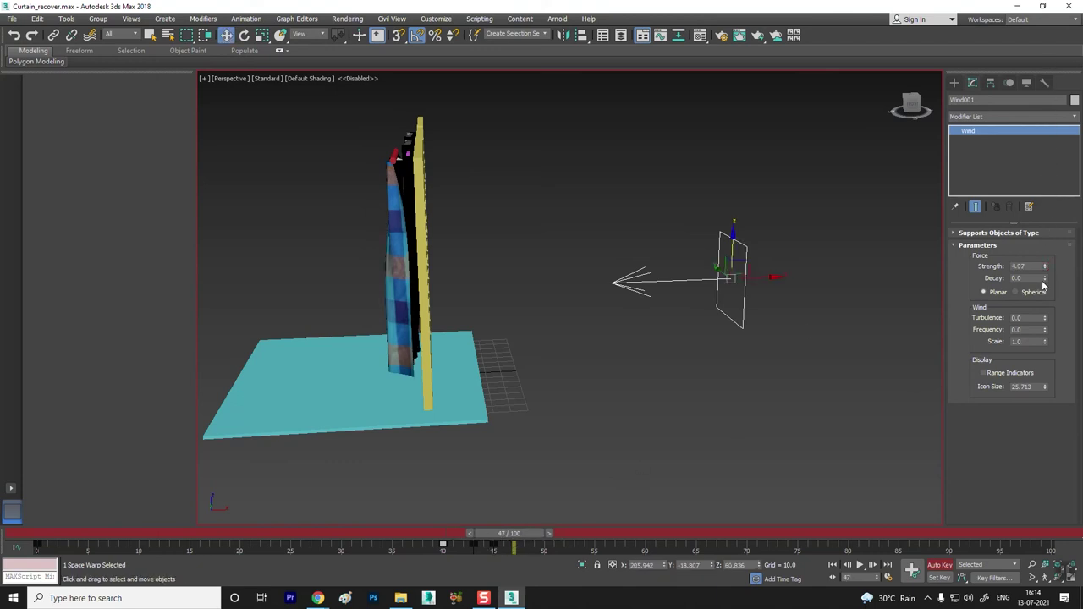
{"action": "left_click_drag", "start_coordinate": [1046, 269], "coordinate": [1049, 306]}
{"action": "left_click_drag", "start_coordinate": [541, 533], "coordinate": [561, 533]}
{"action": "left_click_drag", "start_coordinate": [1046, 268], "coordinate": [1047, 253]}
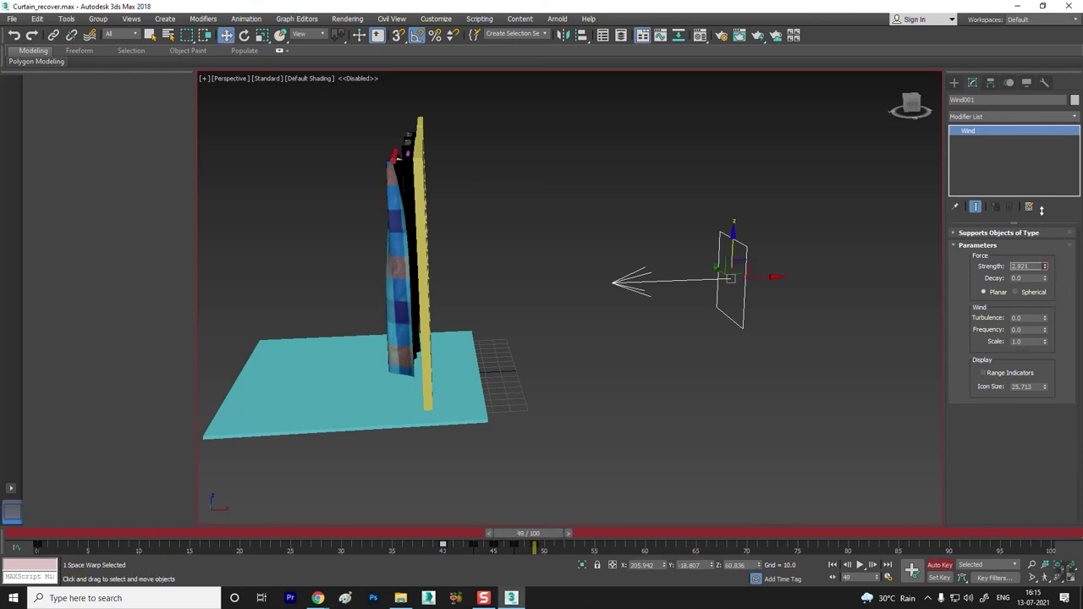
{"action": "left_click_drag", "start_coordinate": [544, 534], "coordinate": [582, 539]}
{"action": "key", "text": "w"}
{"action": "left_click_drag", "start_coordinate": [1044, 269], "coordinate": [1053, 316]}
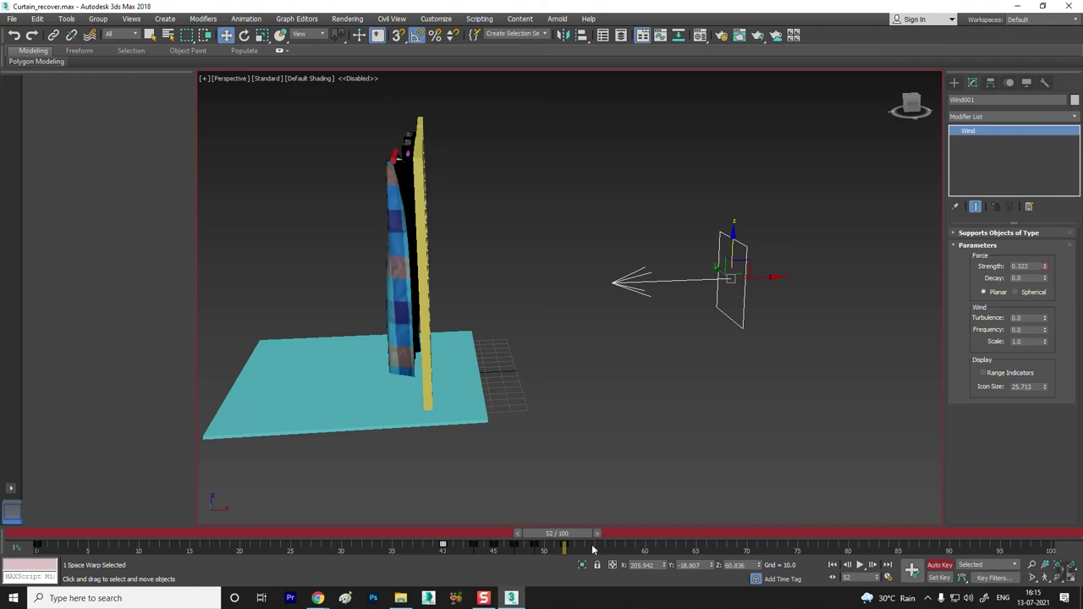
Step: Copy the wind keys from frames 43-50 further along the timeline and turn Auto Key off
{"action": "mouse_move", "coordinate": [592, 550]}
{"action": "left_mouse_down"}
{"action": "mouse_move", "coordinate": [431, 554]}
{"action": "mouse_move", "coordinate": [593, 544]}
{"action": "left_mouse_up"}
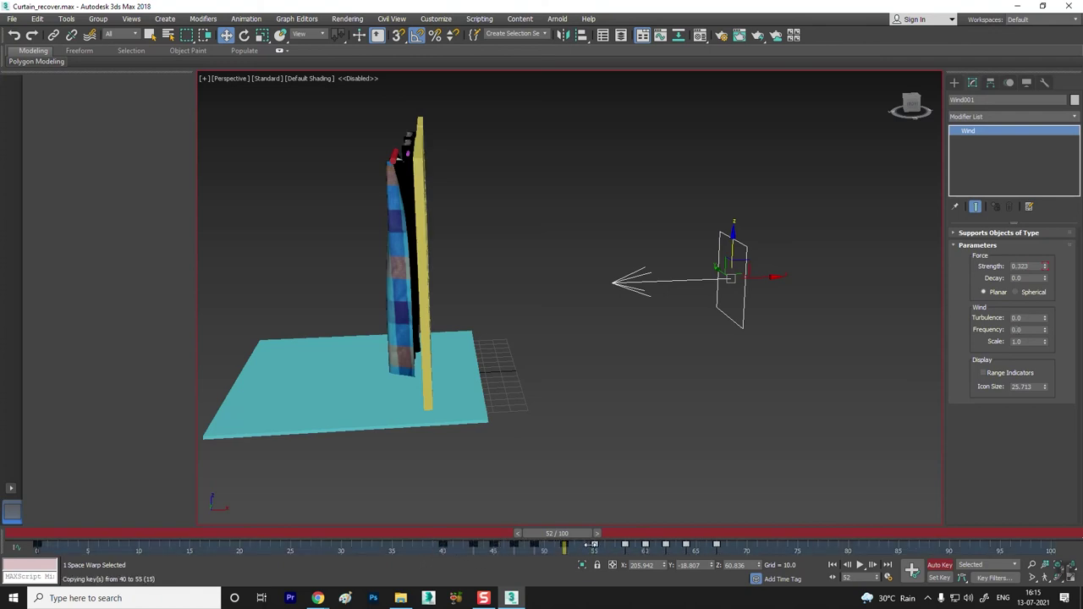
{"action": "mouse_move", "coordinate": [593, 544]}
{"action": "left_mouse_down"}
{"action": "mouse_move", "coordinate": [429, 550]}
{"action": "mouse_move", "coordinate": [726, 544]}
{"action": "left_mouse_up"}
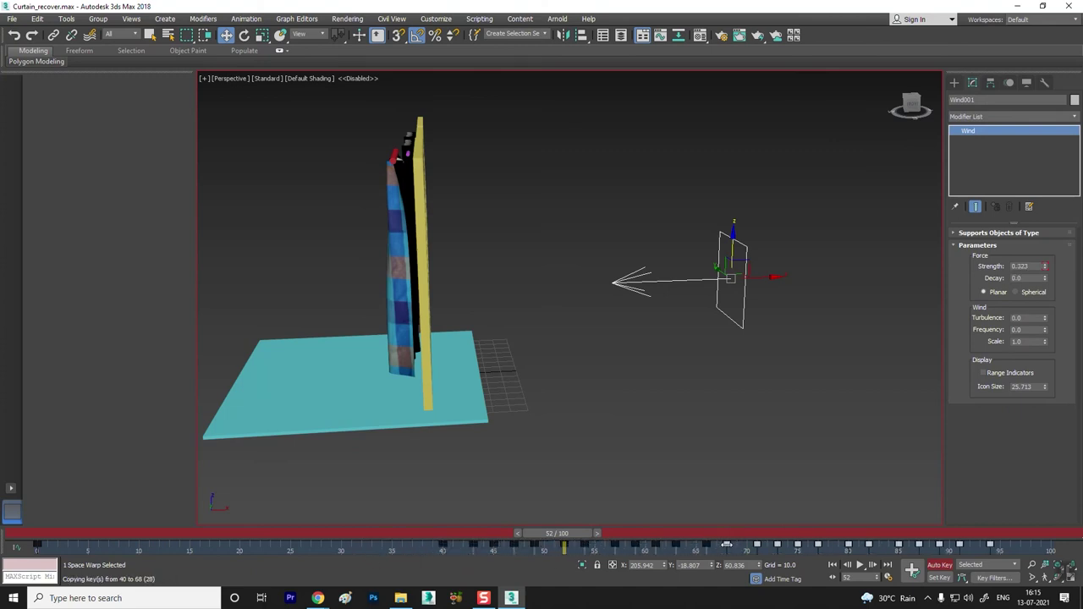
{"action": "left_click", "coordinate": [939, 564]}
{"action": "mouse_move", "coordinate": [557, 534]}
{"action": "left_mouse_down"}
{"action": "mouse_move", "coordinate": [531, 534]}
{"action": "mouse_move", "coordinate": [834, 534]}
{"action": "mouse_move", "coordinate": [185, 534]}
{"action": "mouse_move", "coordinate": [222, 534]}
{"action": "left_mouse_up"}
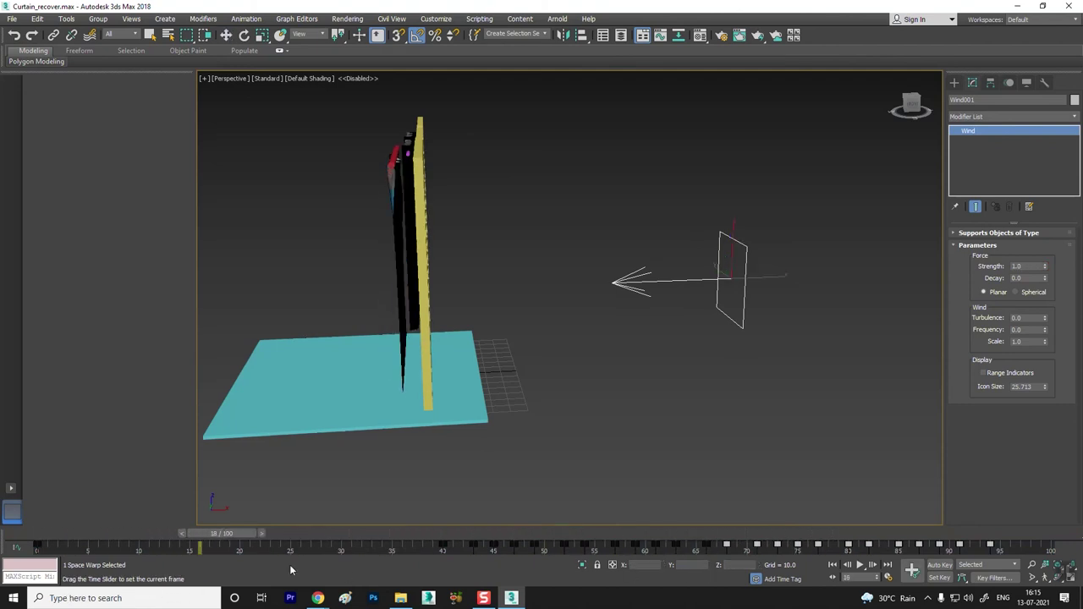
Step: Select the Curtain and check Self Collision in its Cloth Simulation Parameters
{"action": "key", "text": "w"}
{"action": "left_click", "coordinate": [395, 273]}
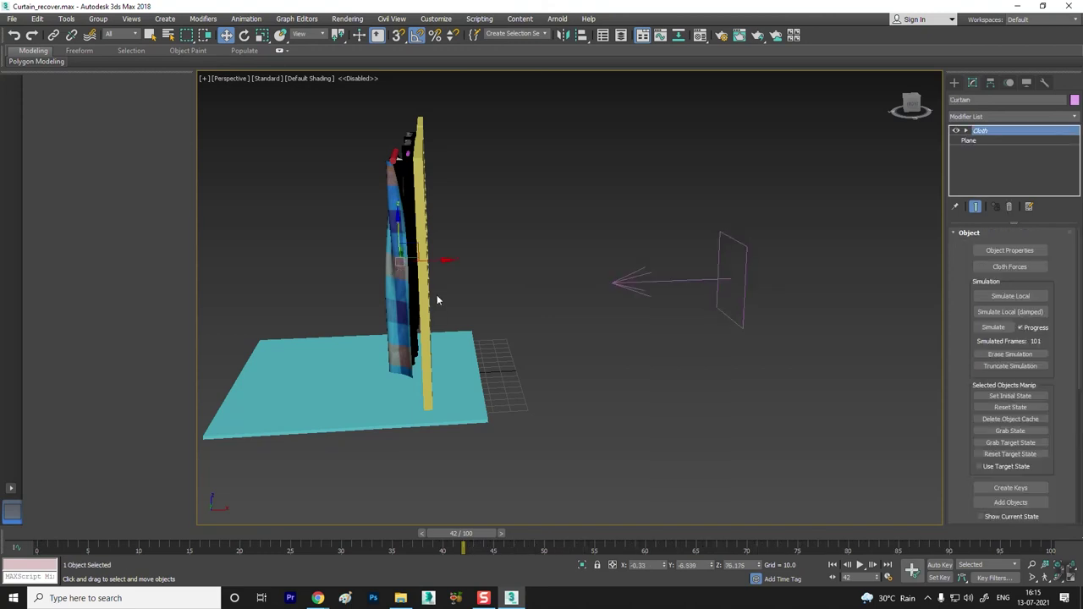
{"action": "mouse_move", "coordinate": [439, 341]}
{"action": "middle_mouse_down", "text": "alt"}
{"action": "mouse_move", "coordinate": [629, 338]}
{"action": "mouse_move", "coordinate": [612, 331]}
{"action": "middle_mouse_up", "text": "alt"}
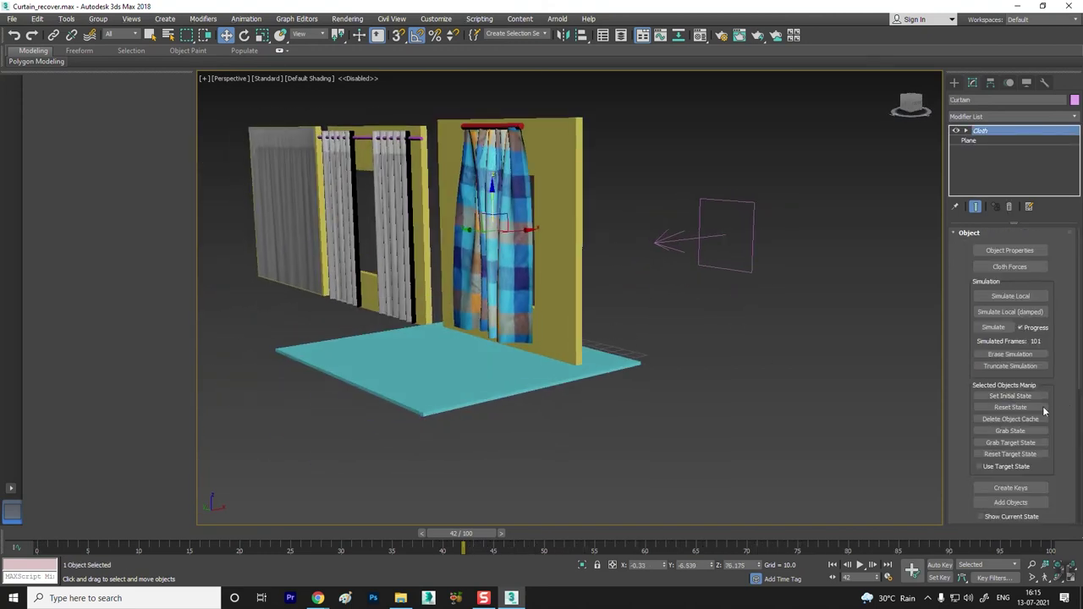
{"action": "left_click_drag", "start_coordinate": [972, 436], "coordinate": [974, 181]}
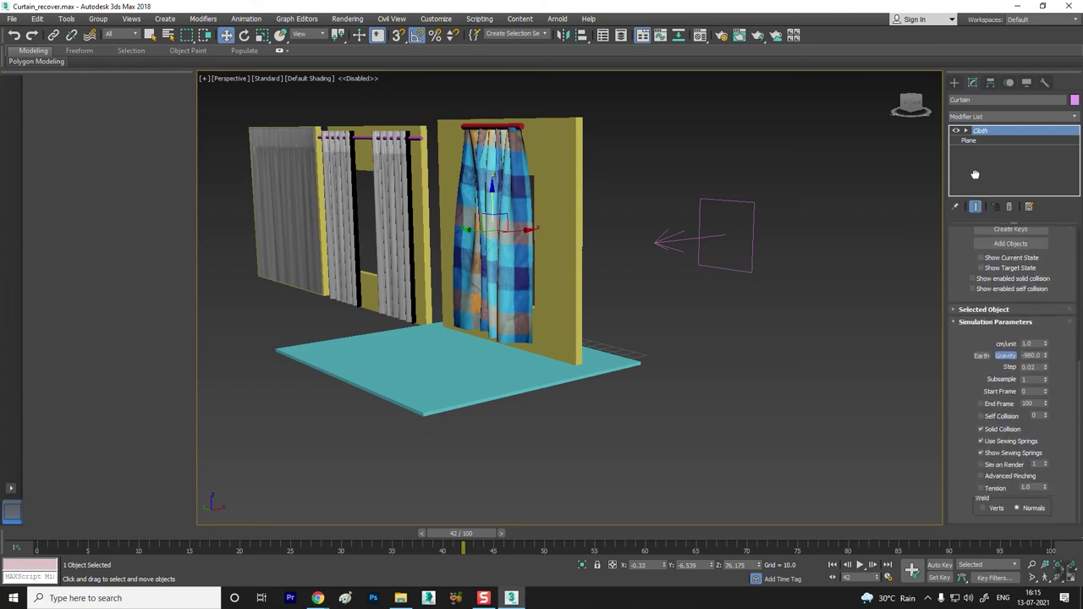
{"action": "left_click", "coordinate": [966, 311]}
{"action": "left_click_drag", "start_coordinate": [954, 372], "coordinate": [960, 153]}
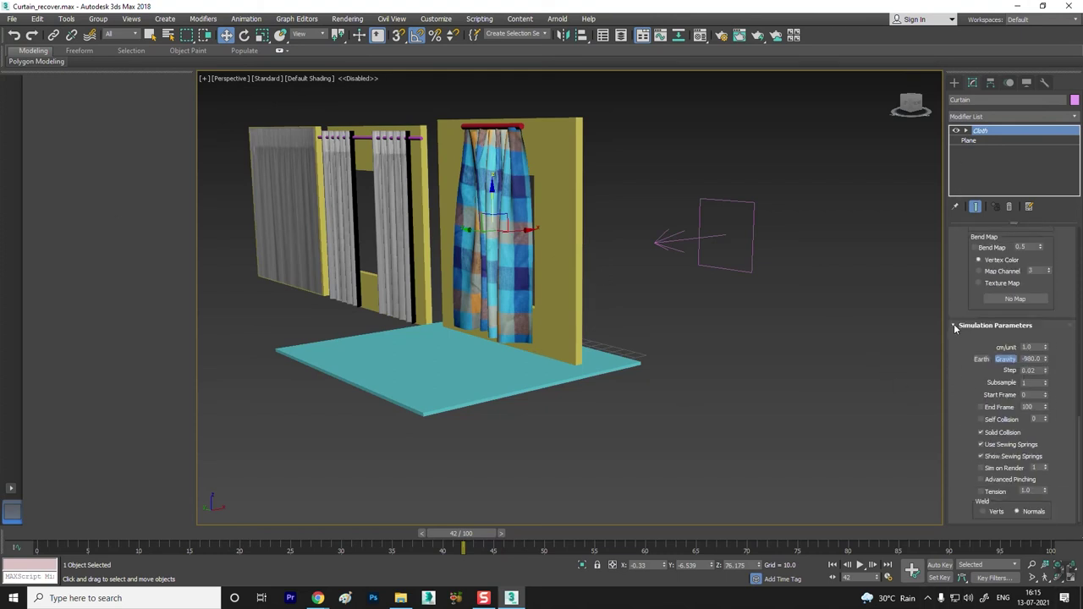
{"action": "mouse_move", "coordinate": [953, 327]}
{"action": "left_mouse_down"}
{"action": "mouse_move", "coordinate": [954, 445]}
{"action": "mouse_move", "coordinate": [961, 271]}
{"action": "left_mouse_up"}
{"action": "left_click", "coordinate": [982, 416]}
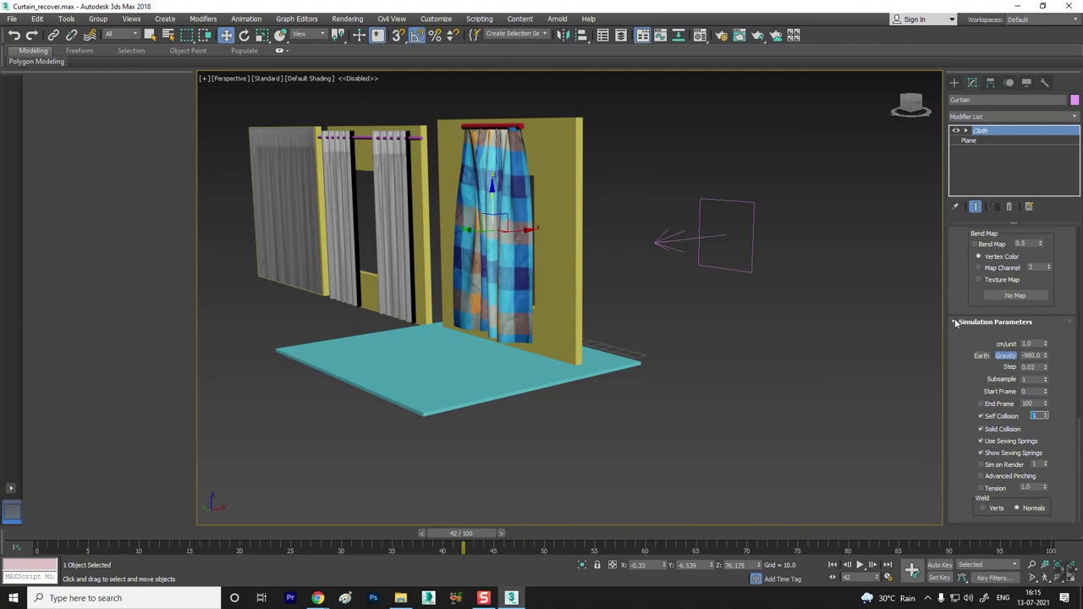
{"action": "scroll", "coordinate": [954, 319], "scroll_direction": "up", "scroll_amount": 5}
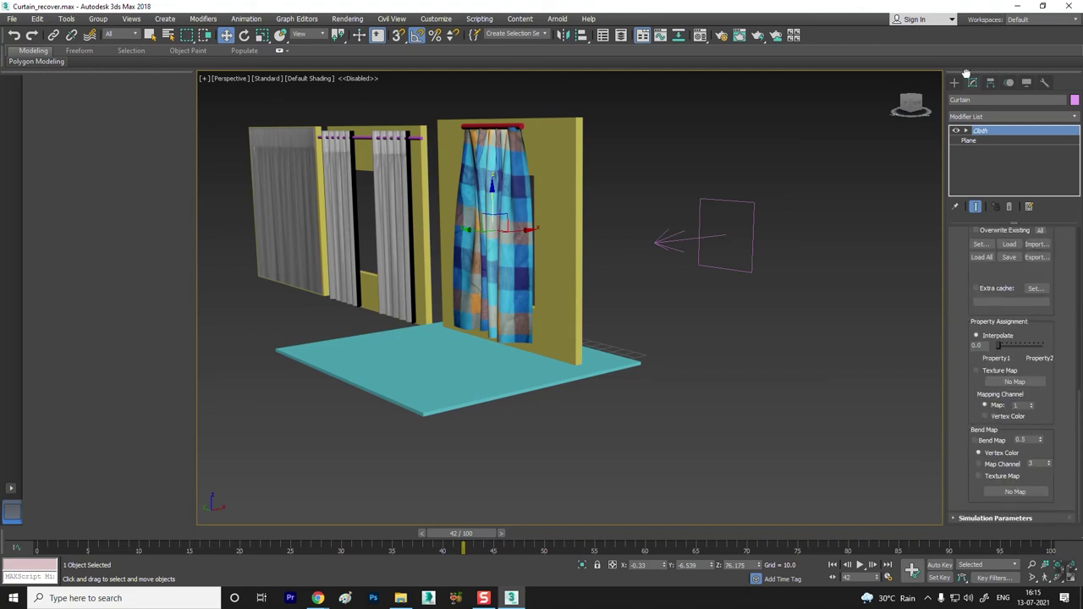
{"action": "scroll", "coordinate": [970, 278], "scroll_direction": "up", "scroll_amount": 2}
{"action": "scroll", "coordinate": [967, 287], "scroll_direction": "up", "scroll_amount": 2}
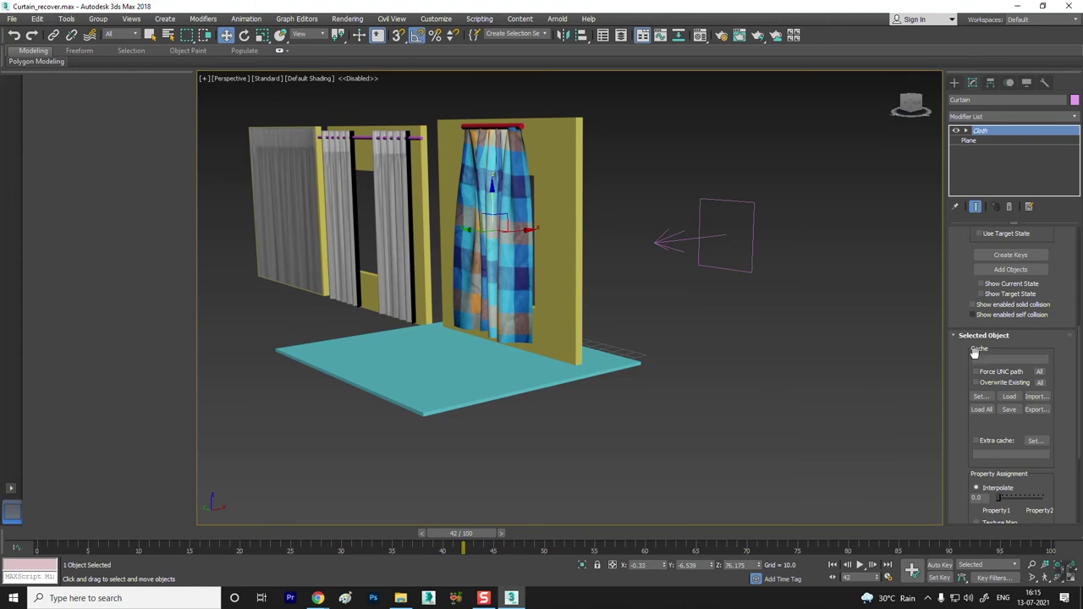
{"action": "left_click_drag", "start_coordinate": [961, 323], "coordinate": [973, 517]}
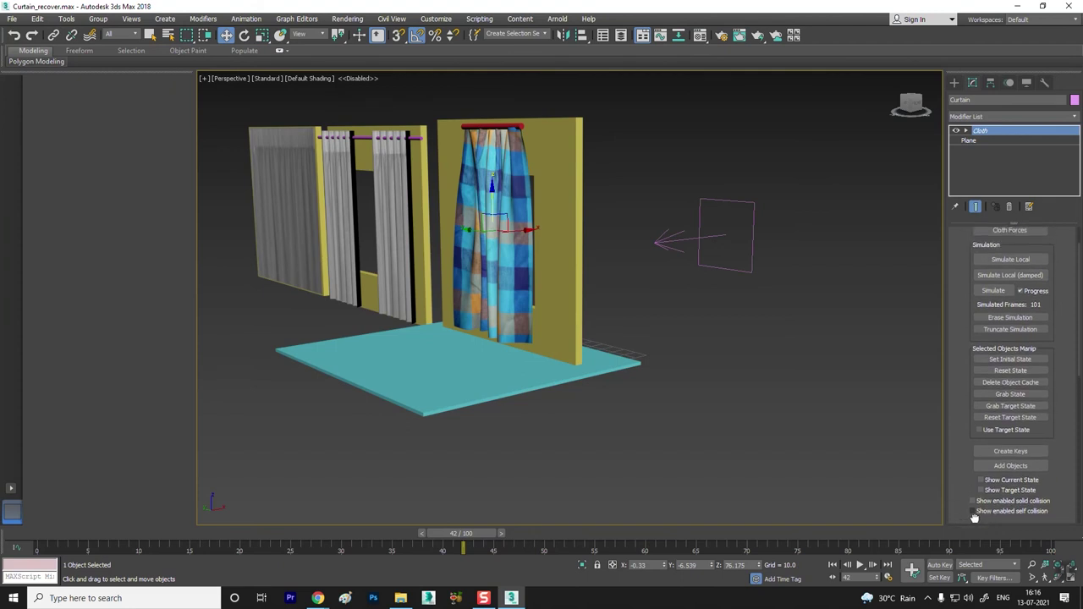
{"action": "left_click_drag", "start_coordinate": [973, 518], "coordinate": [974, 555]}
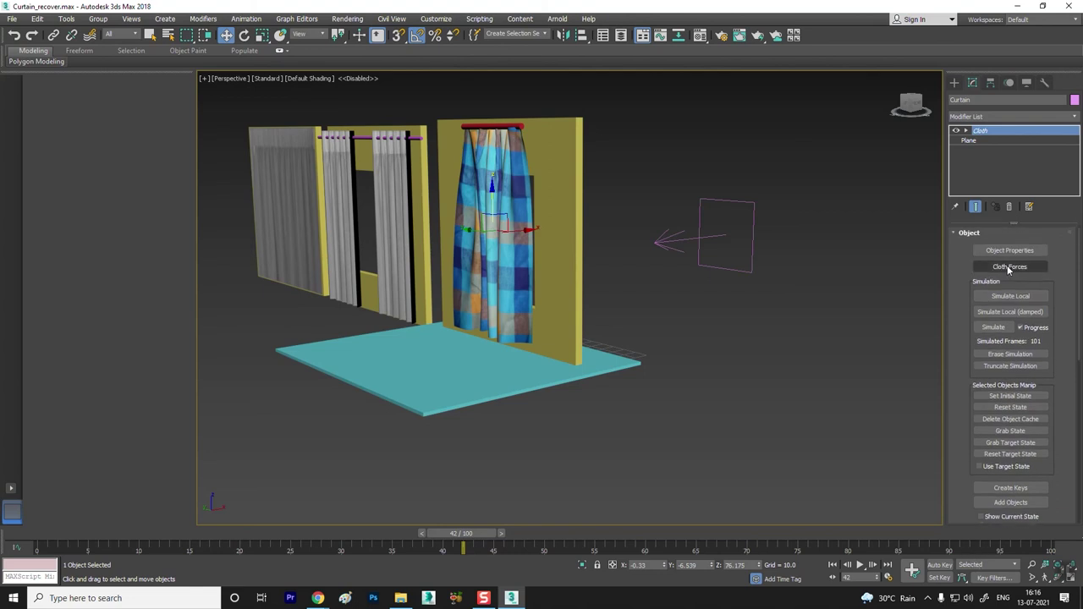
{"action": "left_click", "coordinate": [1007, 266]}
Step: Add Wind001 to the cloth's simulation forces and resimulate the curtain from frame 0
{"action": "left_click", "coordinate": [42, 60]}
{"action": "left_click", "coordinate": [119, 92]}
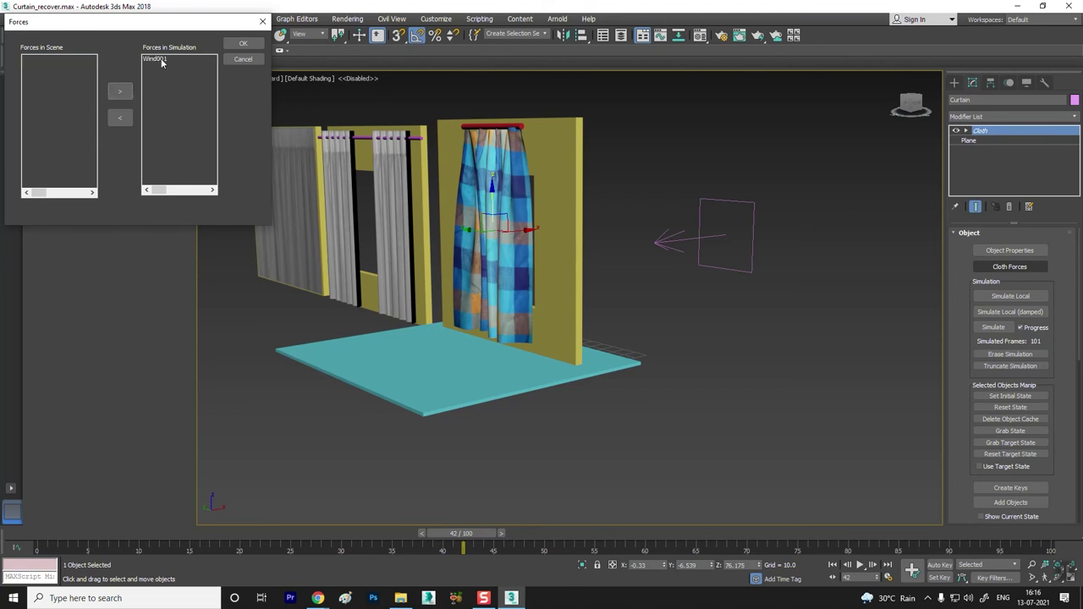
{"action": "left_click", "coordinate": [243, 43]}
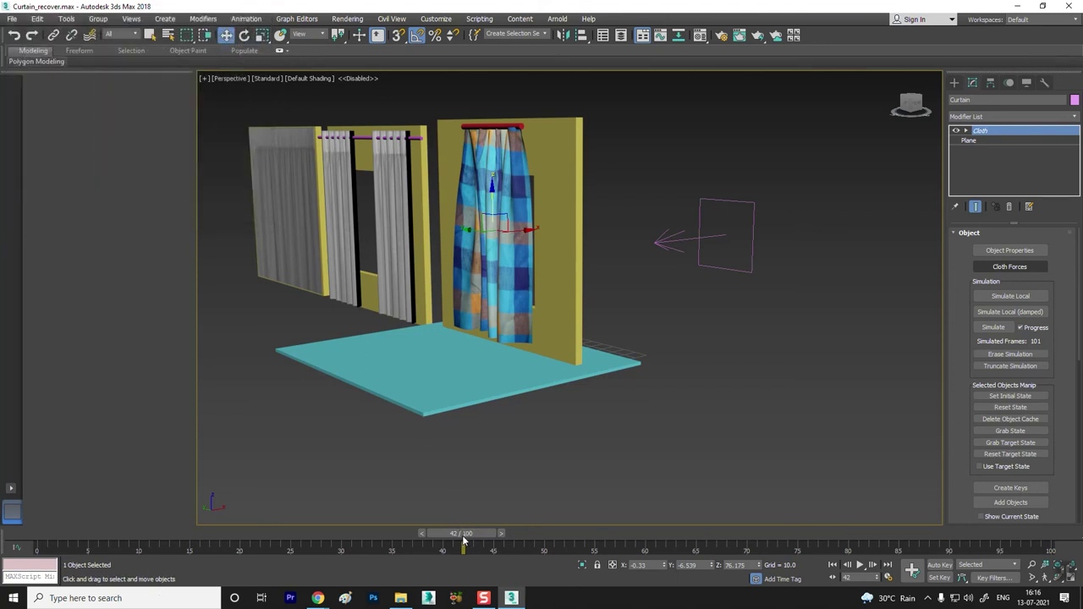
{"action": "left_click_drag", "start_coordinate": [469, 538], "coordinate": [38, 538]}
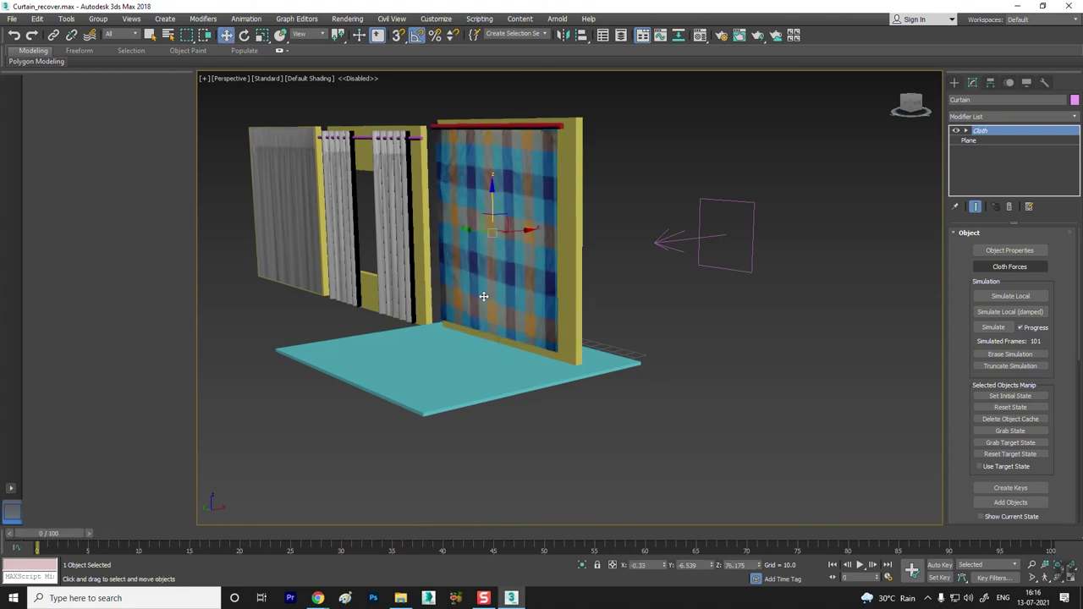
{"action": "left_click", "coordinate": [675, 348]}
{"action": "left_click", "coordinate": [543, 284]}
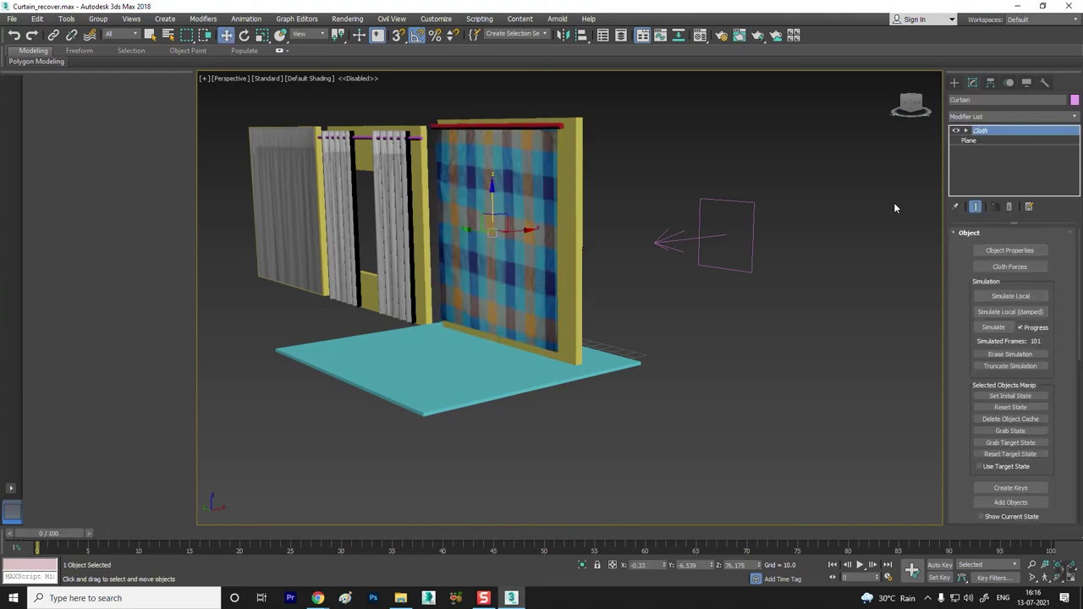
{"action": "left_click", "coordinate": [993, 329]}
Step: Reset the Curtain's cloth state and re-simulate all 101 frames so the wind blows it diagonally aside
{"action": "left_click", "coordinate": [993, 327]}
{"action": "left_click", "coordinate": [993, 327]}
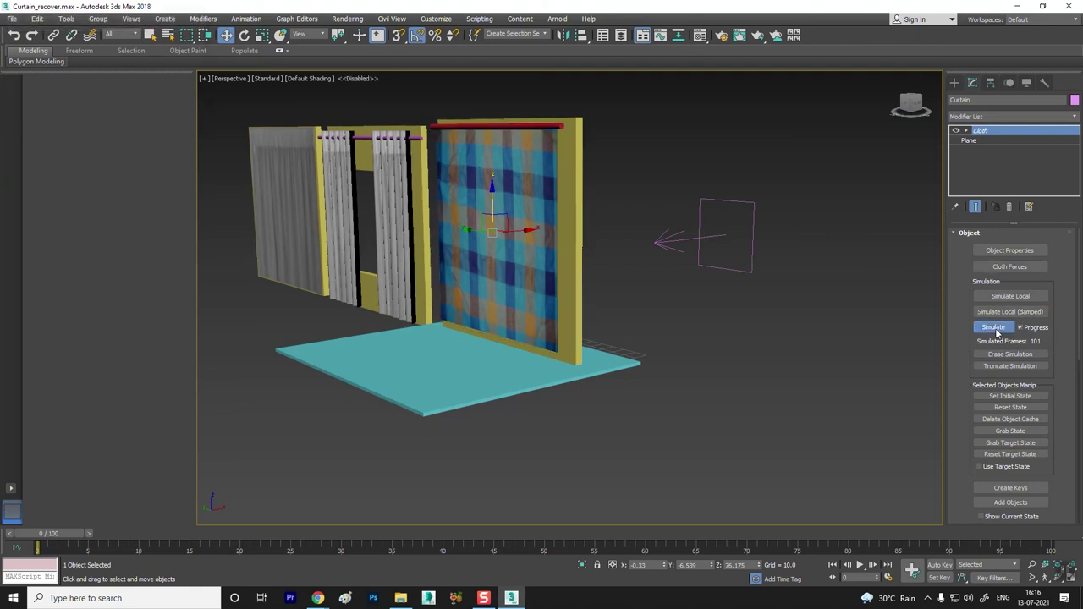
{"action": "left_click", "coordinate": [871, 218]}
{"action": "left_click", "coordinate": [495, 197]}
{"action": "mouse_move", "coordinate": [145, 532]}
{"action": "left_mouse_down"}
{"action": "mouse_move", "coordinate": [453, 530]}
{"action": "mouse_move", "coordinate": [80, 531]}
{"action": "left_mouse_up"}
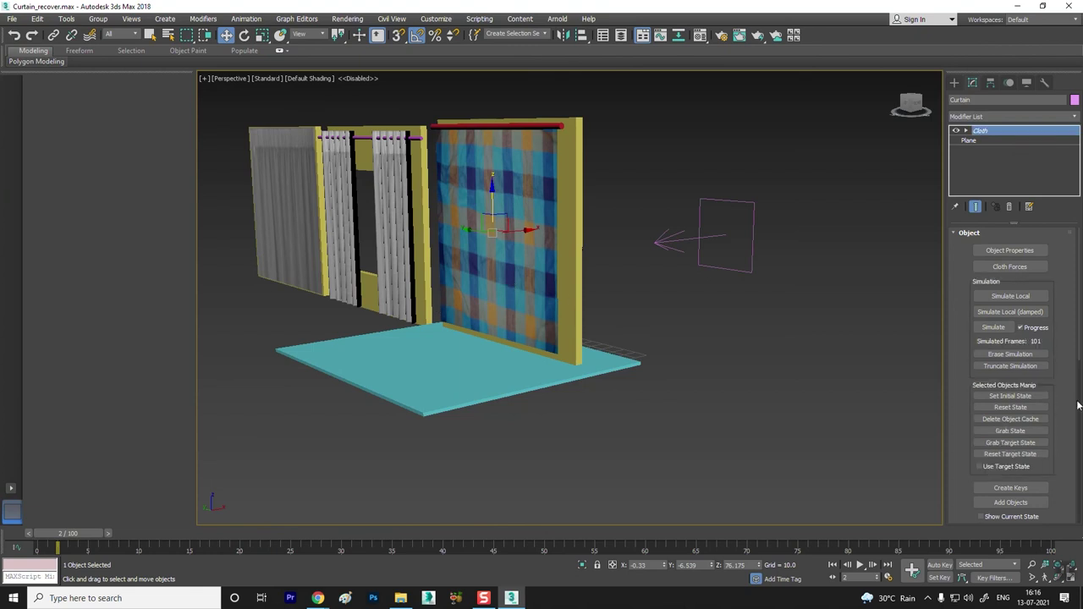
{"action": "left_click", "coordinate": [1015, 410]}
{"action": "left_click", "coordinate": [993, 328]}
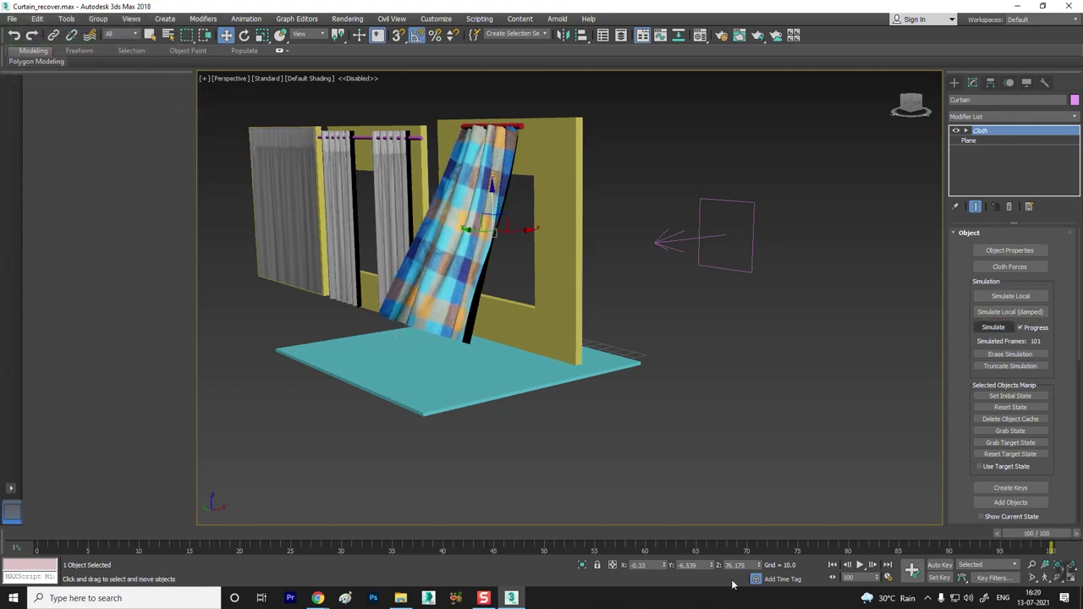
Step: Play the curtain animation from the first frame and orbit to a frontal view of the curtains
{"action": "left_click", "coordinate": [832, 566]}
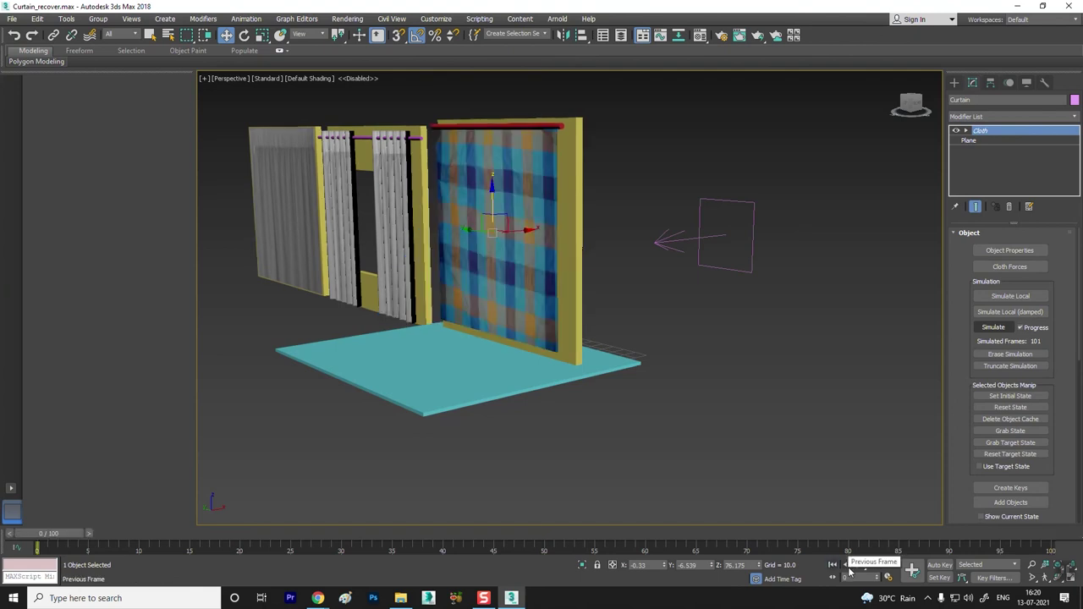
{"action": "left_click", "coordinate": [861, 566]}
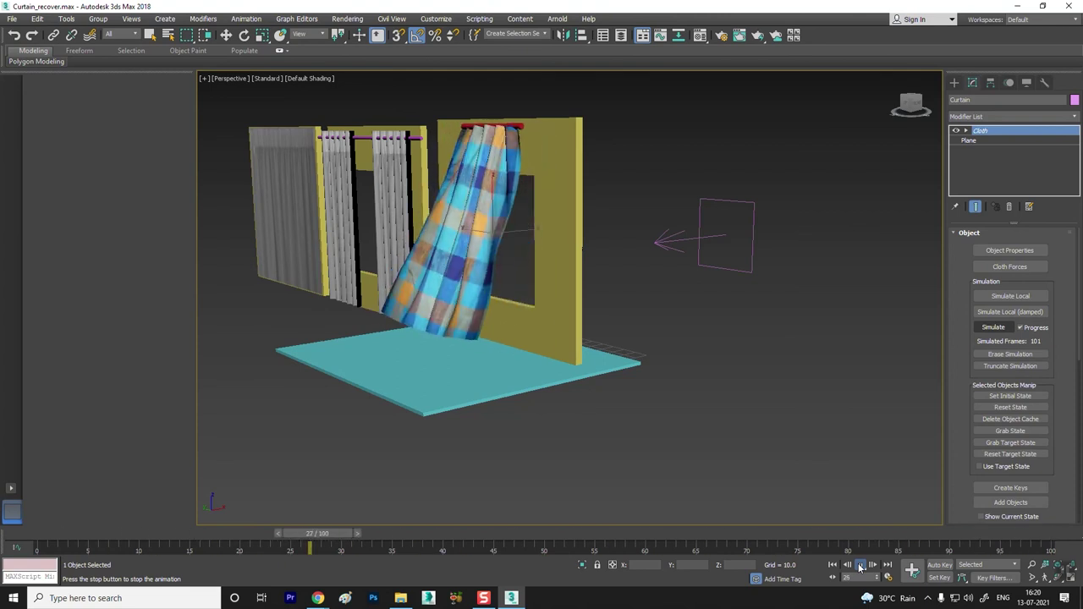
{"action": "mouse_move", "coordinate": [735, 464]}
{"action": "middle_mouse_down", "text": "alt"}
{"action": "mouse_move", "coordinate": [521, 274]}
{"action": "mouse_move", "coordinate": [669, 305]}
{"action": "middle_mouse_up", "text": "alt"}
{"action": "scroll", "coordinate": [583, 271], "scroll_direction": "up", "scroll_amount": 3}
{"action": "scroll", "coordinate": [583, 272], "scroll_direction": "down", "scroll_amount": 3}
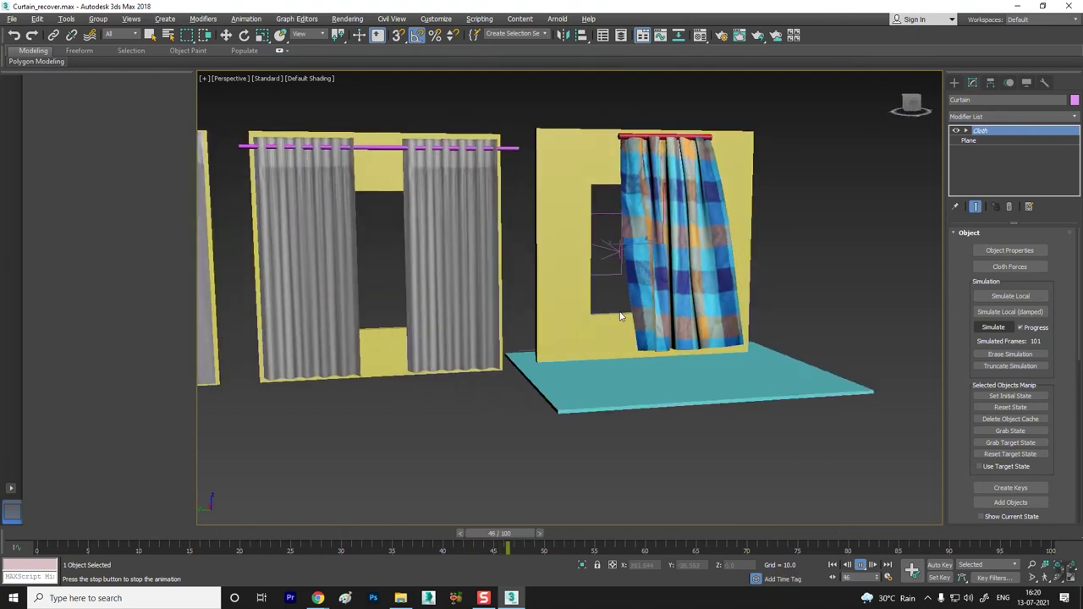
{"action": "scroll", "coordinate": [601, 333], "scroll_direction": "down", "scroll_amount": 3}
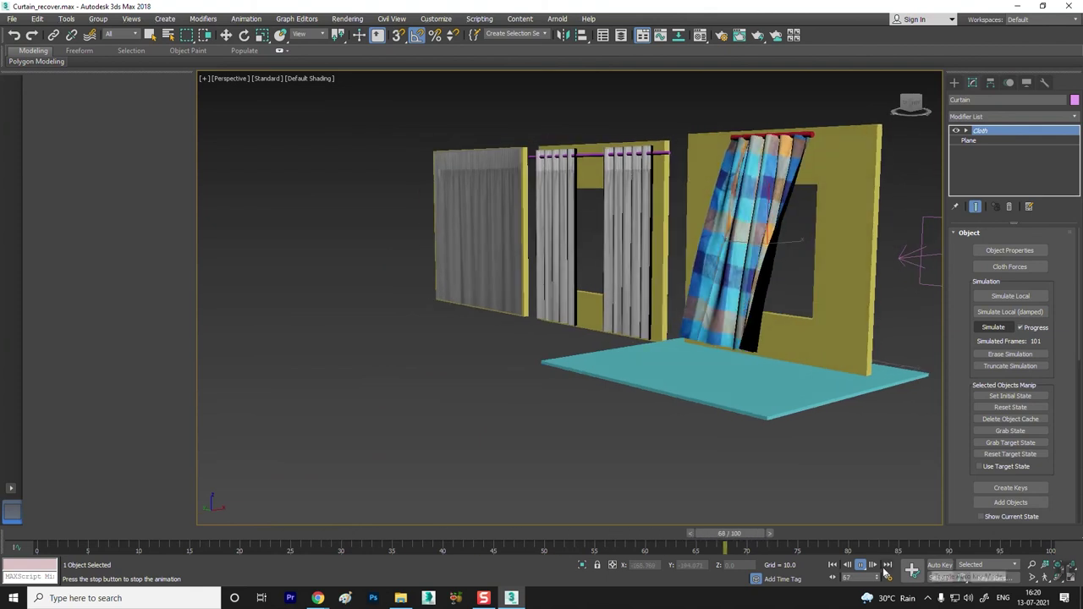
Step: Stop playback and orbit around the three curtain walls to inspect the billowing cloth
{"action": "key", "text": "w"}
{"action": "key", "text": "slash"}
{"action": "mouse_move", "coordinate": [701, 392]}
{"action": "middle_mouse_down", "text": "alt"}
{"action": "mouse_move", "coordinate": [804, 388]}
{"action": "mouse_move", "coordinate": [690, 334]}
{"action": "mouse_move", "coordinate": [658, 291]}
{"action": "mouse_move", "coordinate": [689, 306]}
{"action": "middle_mouse_up", "text": "alt"}
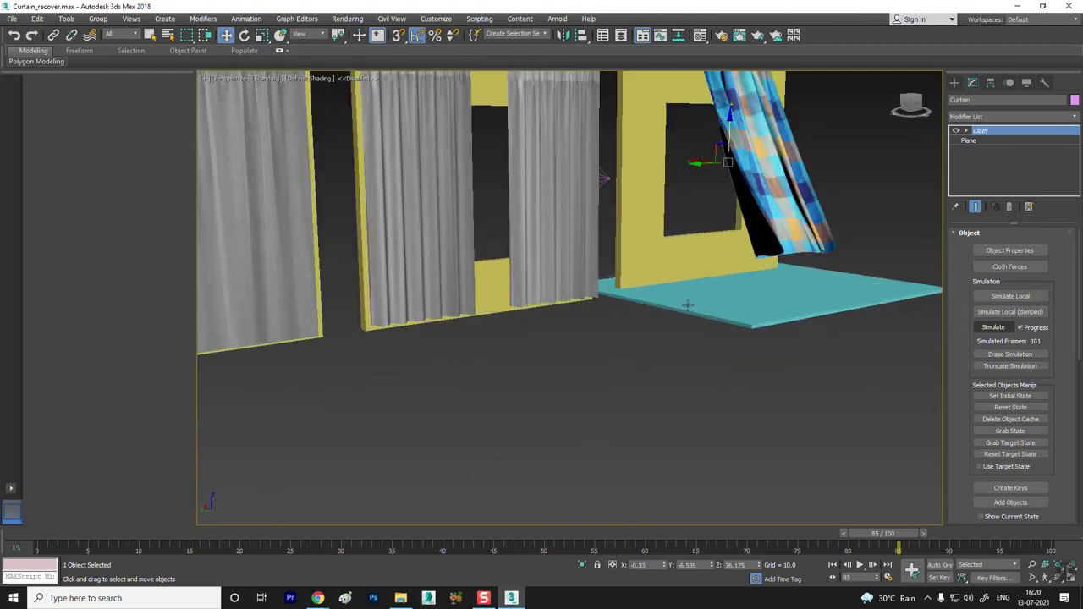